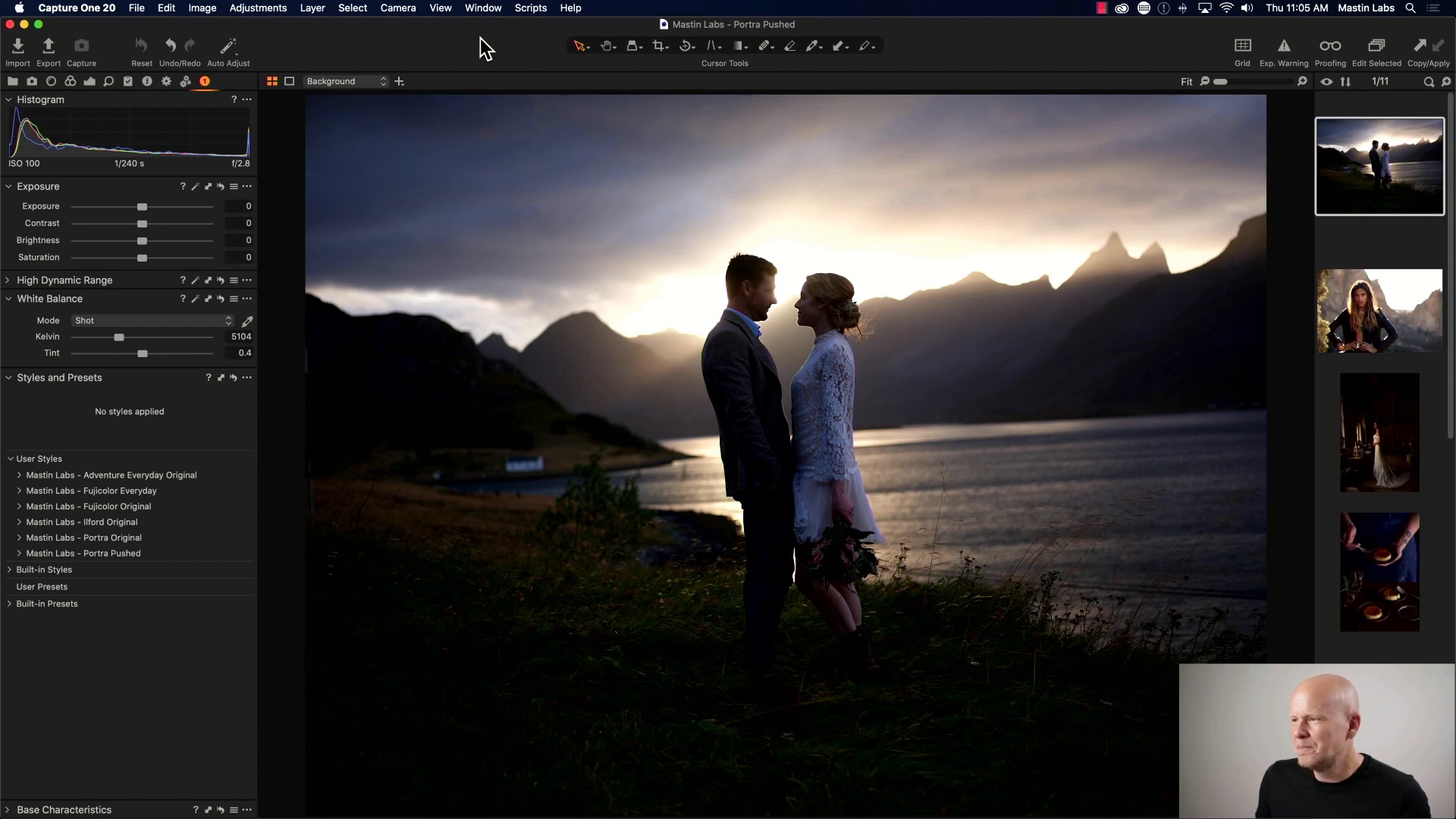
- Apply the 1e. Portra 800 +1 style from Mastin Labs - Portra Pushed to the couple photo and set its exposure to 1.26
{"action": "left_click", "coordinate": [21, 553]}
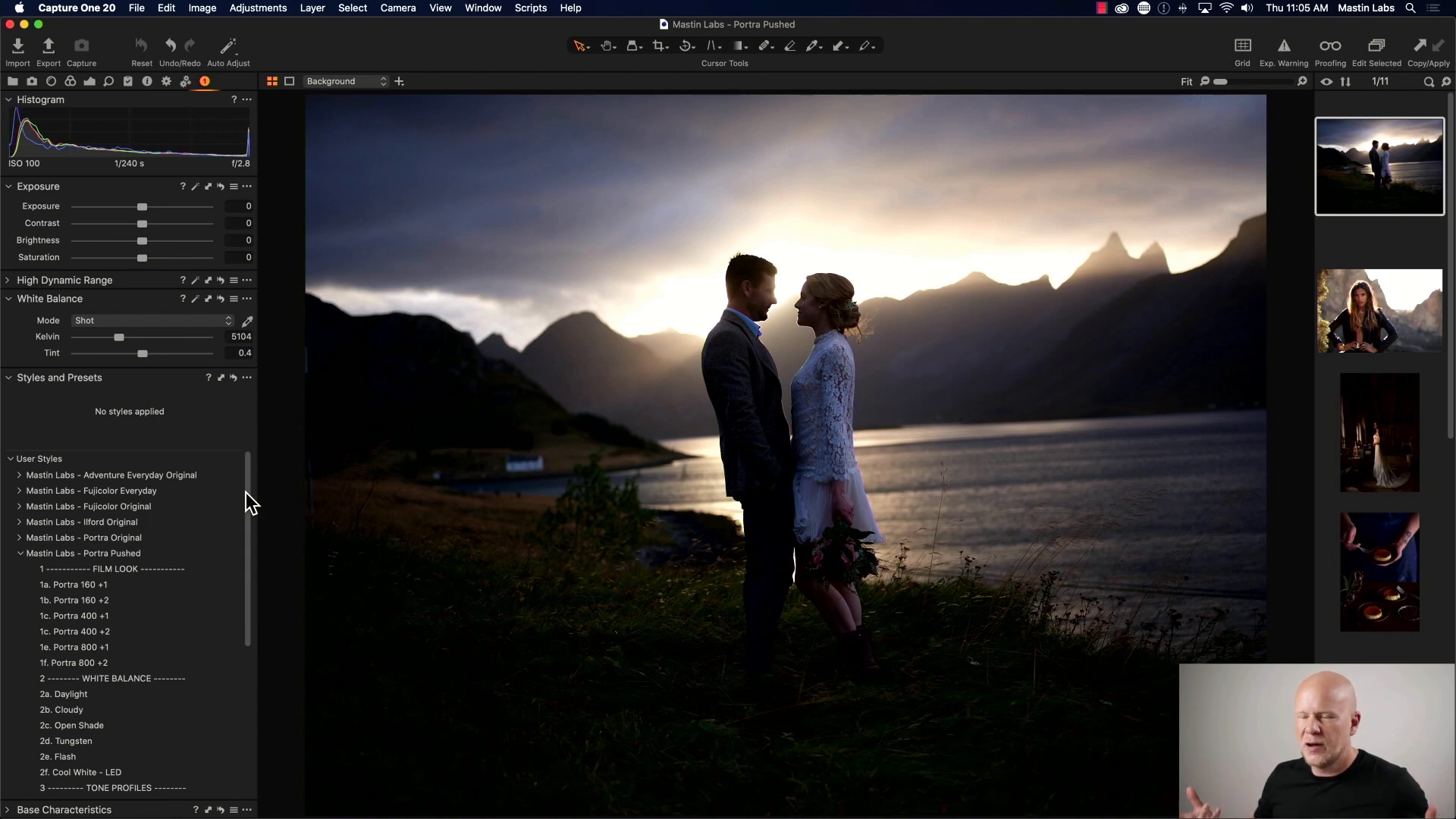
{"action": "left_click_drag", "start_coordinate": [246, 493], "coordinate": [243, 545]}
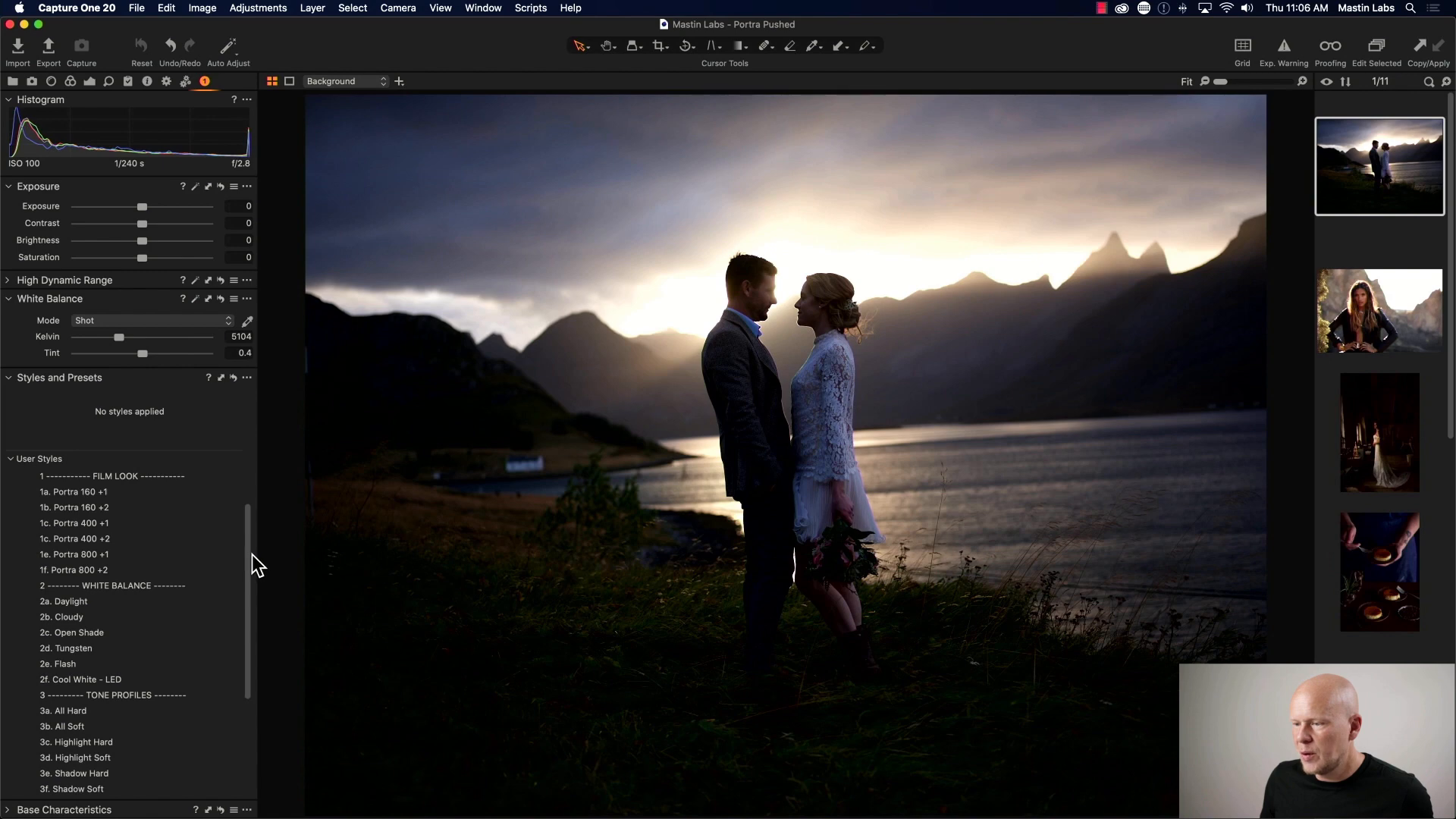
{"action": "left_click", "coordinate": [187, 555]}
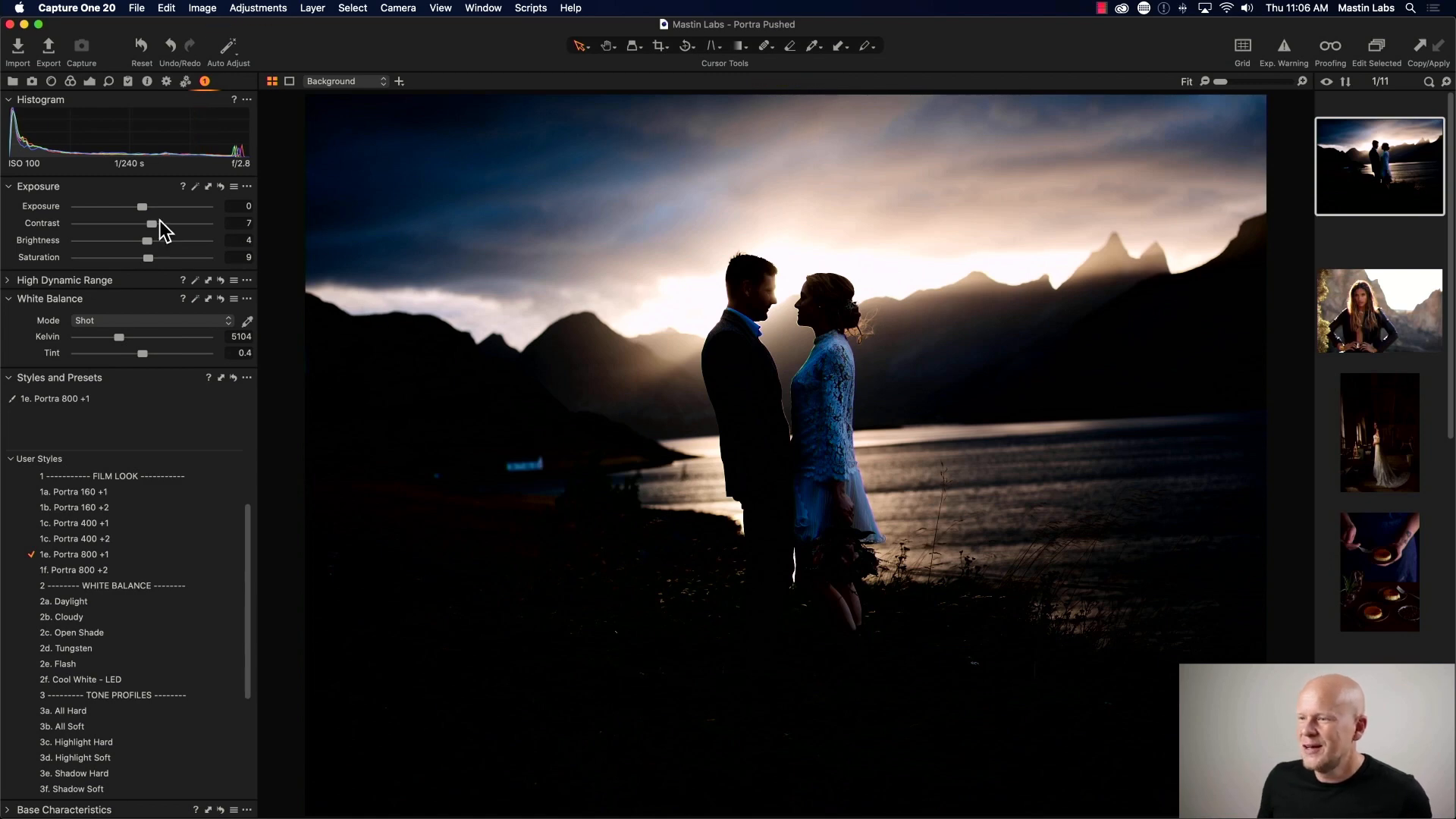
{"action": "left_click_drag", "start_coordinate": [143, 206], "coordinate": [163, 206]}
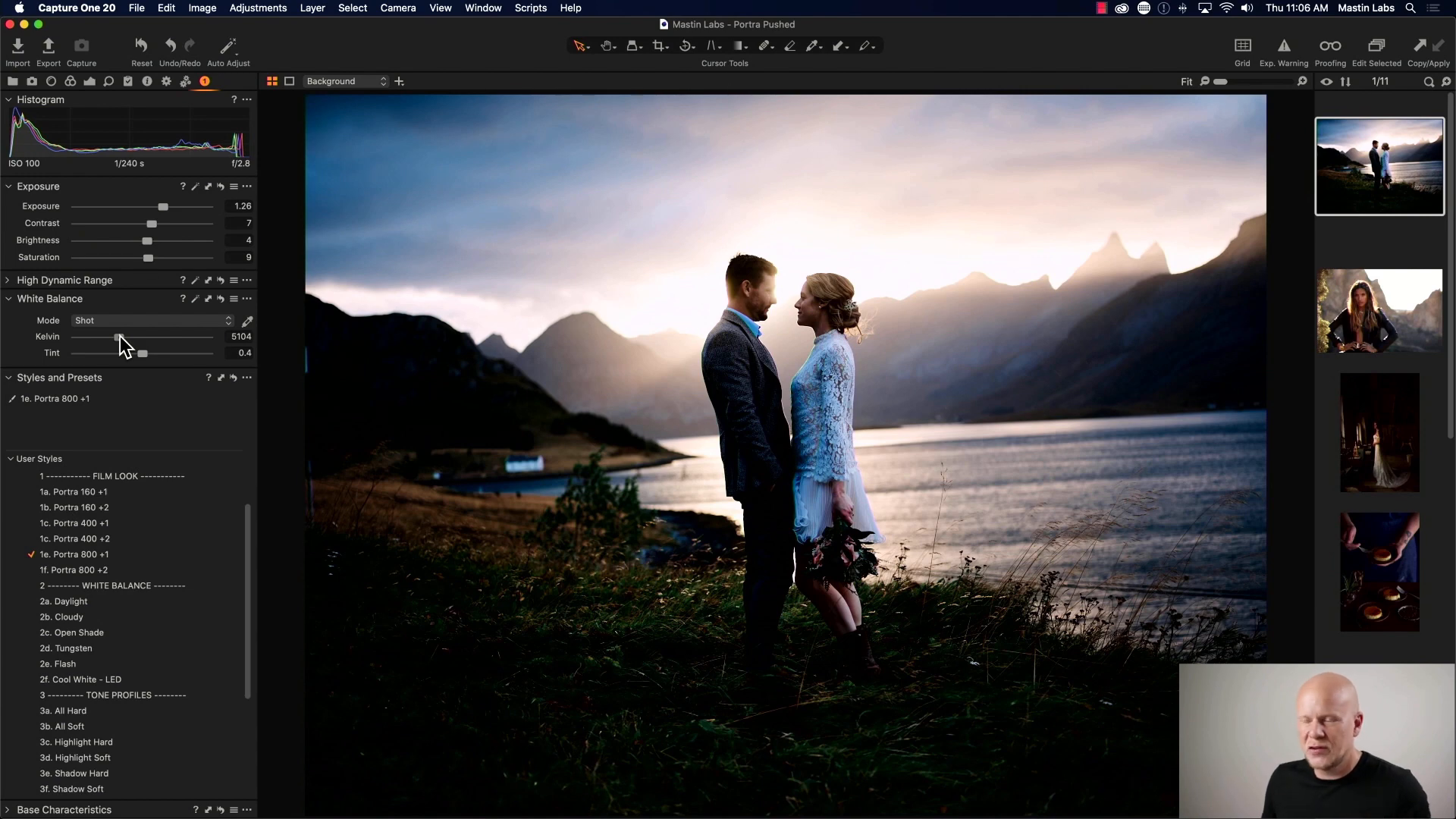
- Warm the couple photo's white balance to 6699 Kelvin with a tint of 7.2
{"action": "left_click_drag", "start_coordinate": [120, 335], "coordinate": [138, 335]}
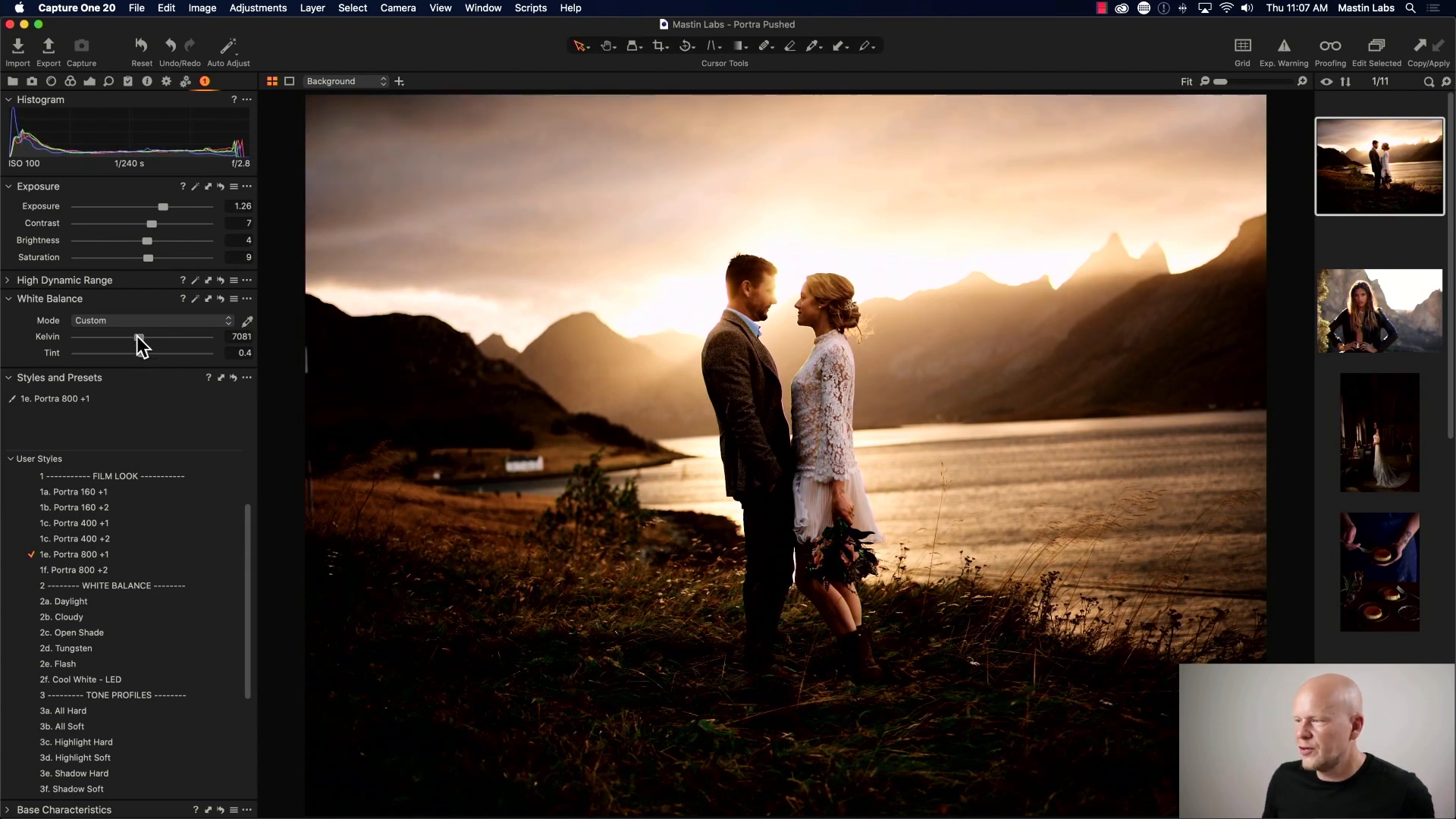
{"action": "left_click_drag", "start_coordinate": [141, 353], "coordinate": [144, 353]}
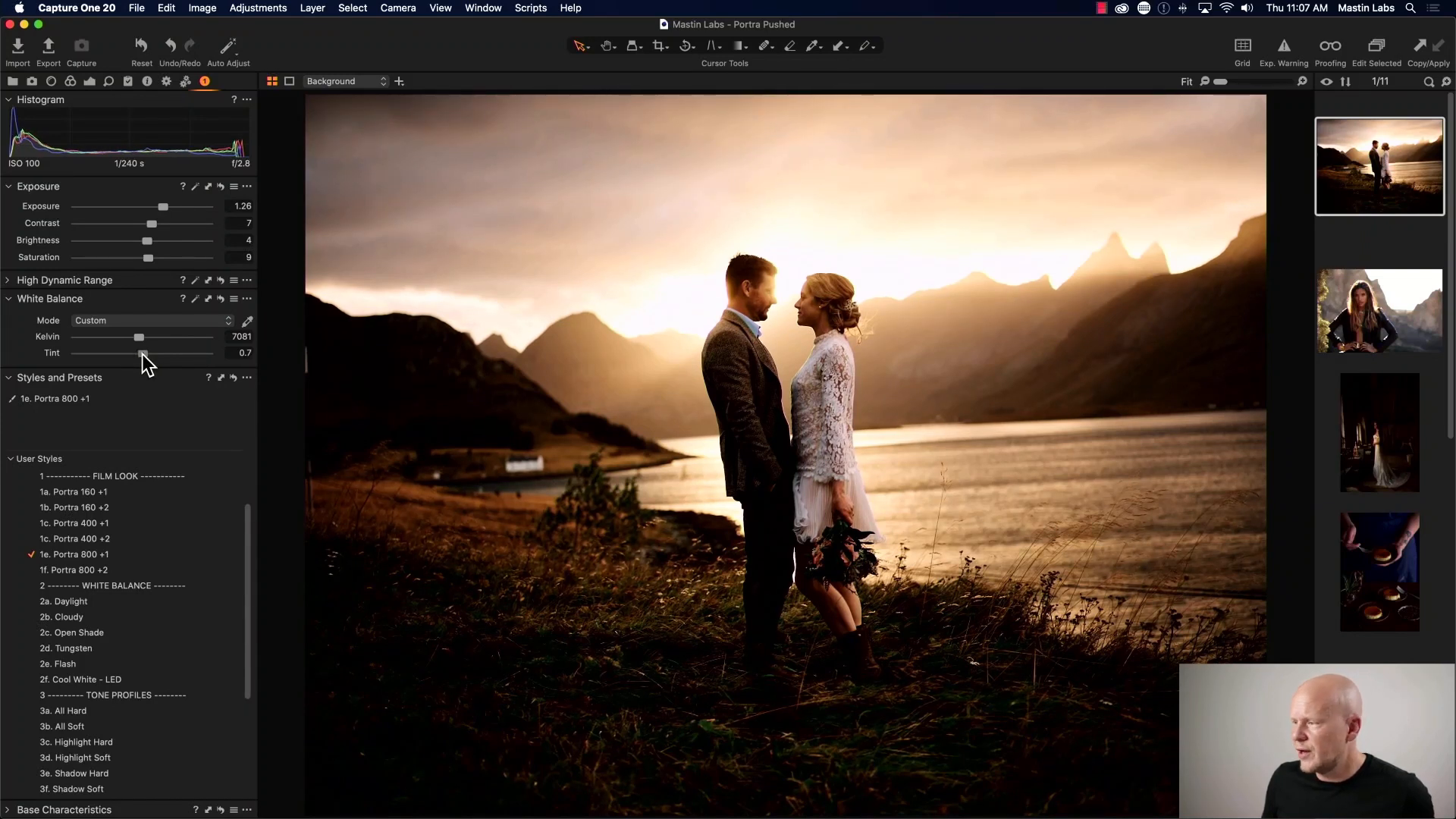
{"action": "left_click_drag", "start_coordinate": [142, 354], "coordinate": [152, 352]}
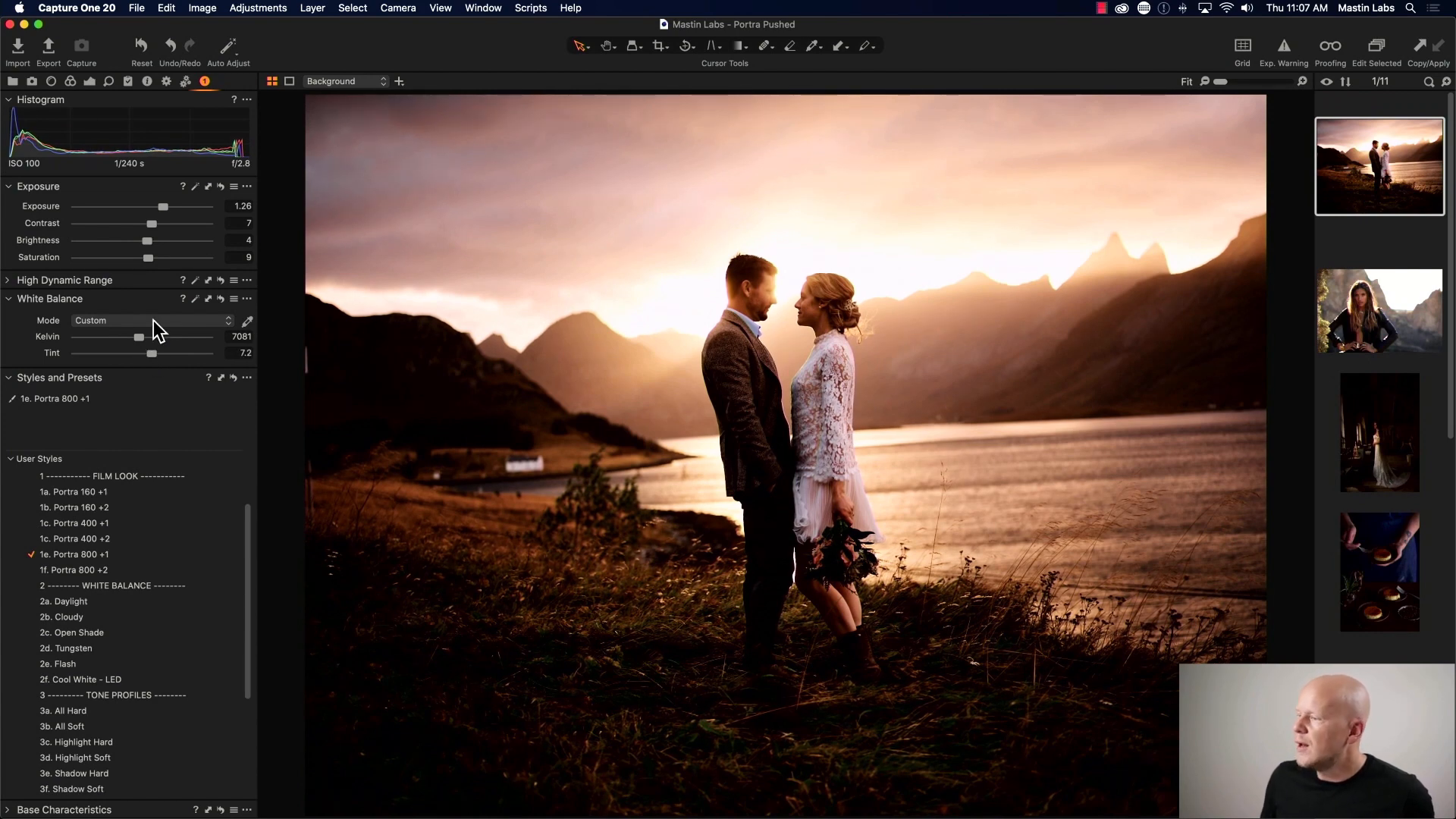
{"action": "left_click_drag", "start_coordinate": [134, 336], "coordinate": [130, 336]}
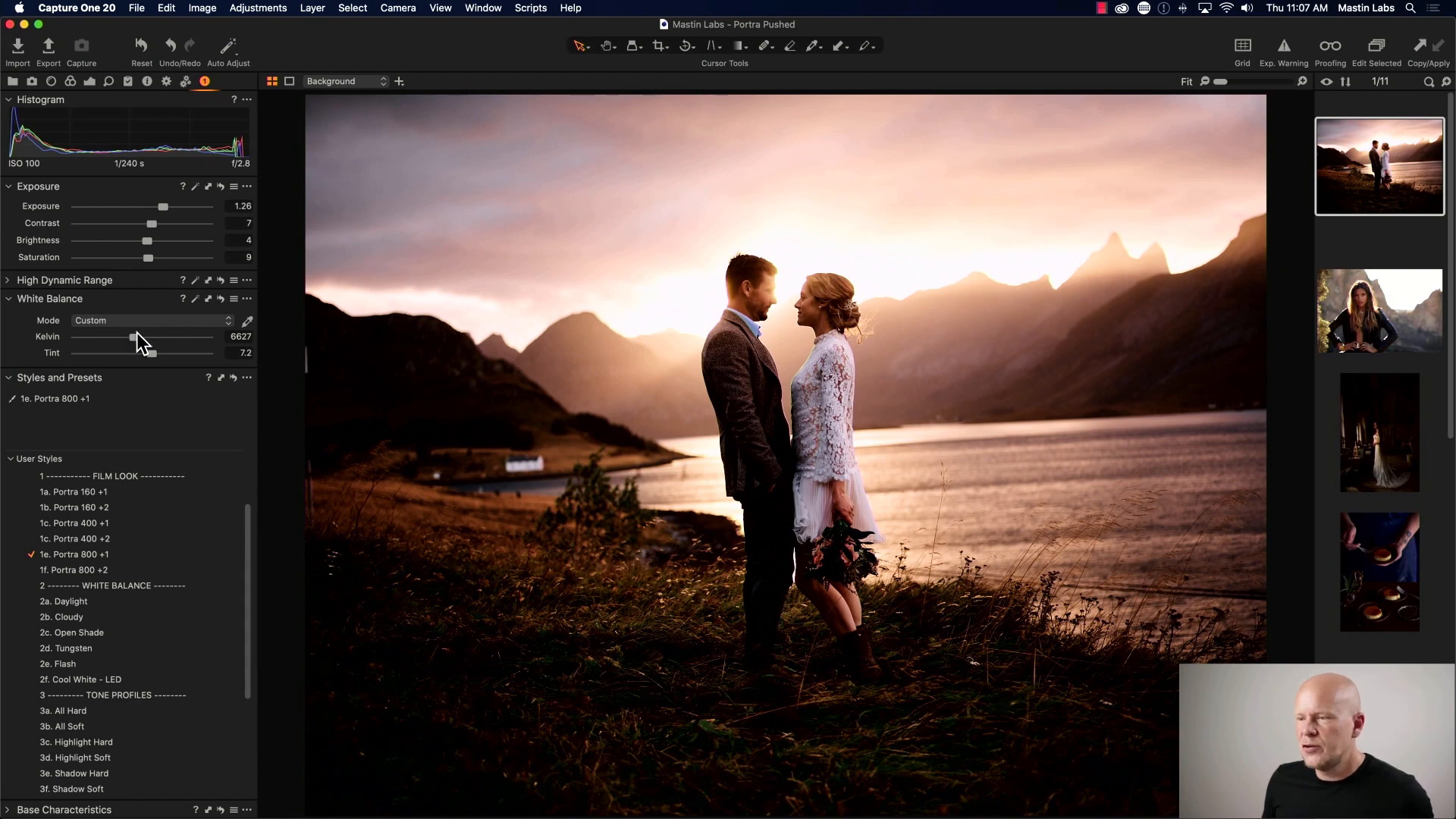
{"action": "left_click_drag", "start_coordinate": [135, 335], "coordinate": [145, 335]}
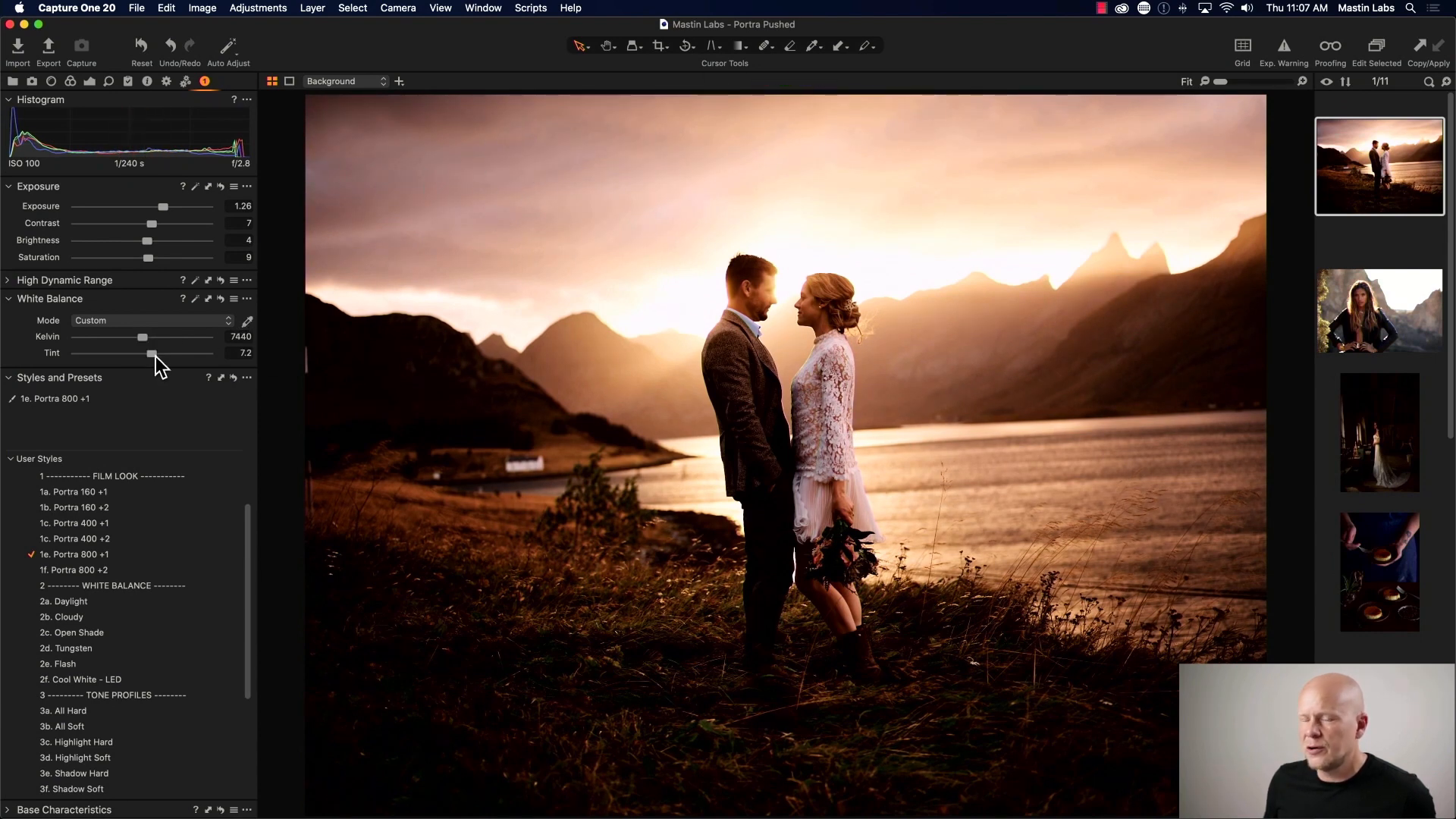
{"action": "left_click_drag", "start_coordinate": [142, 338], "coordinate": [135, 339]}
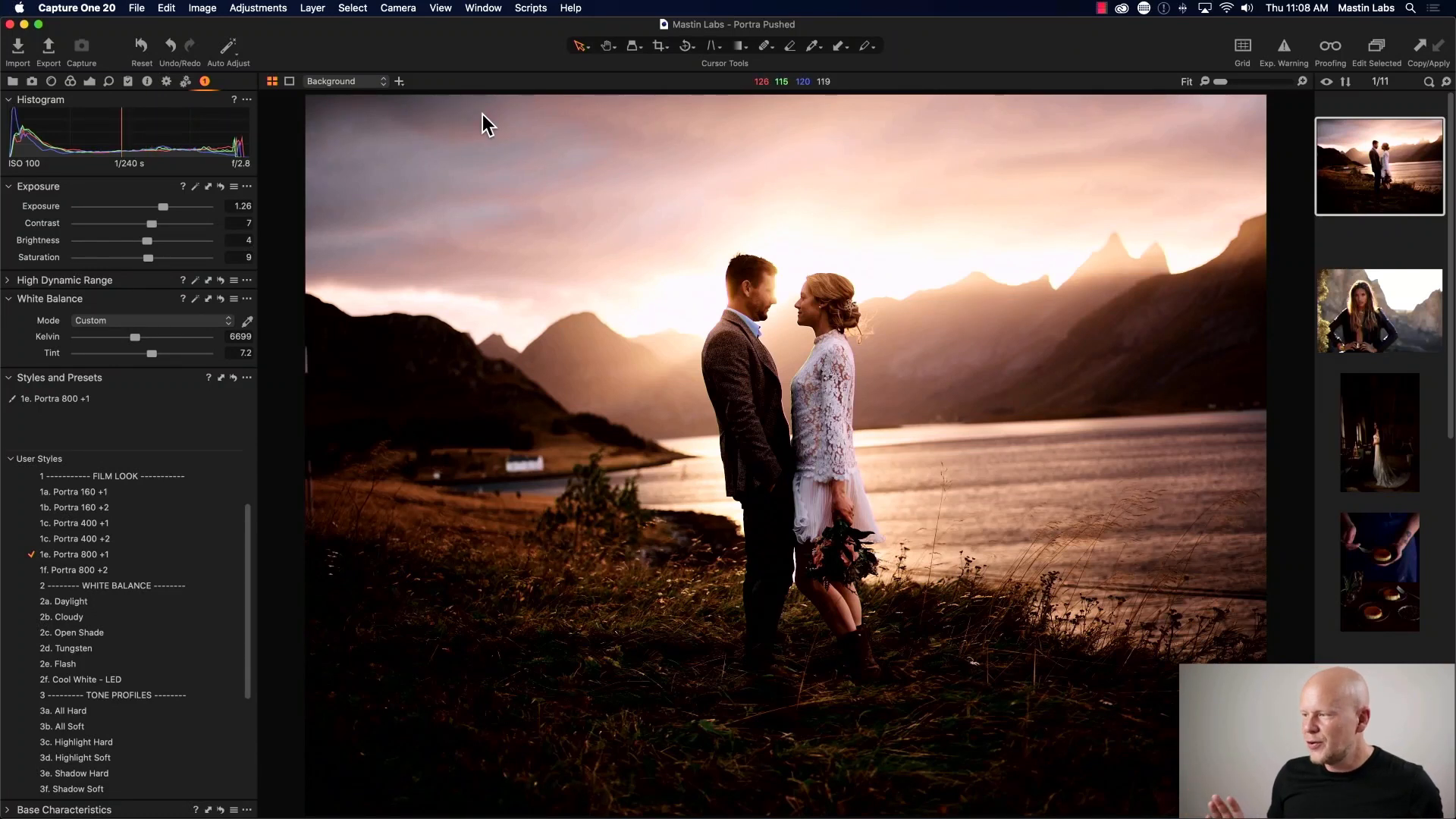
- Compare the couple photo before and after the edits using a movable split view, and return to the normal view
{"action": "key", "text": "y"}
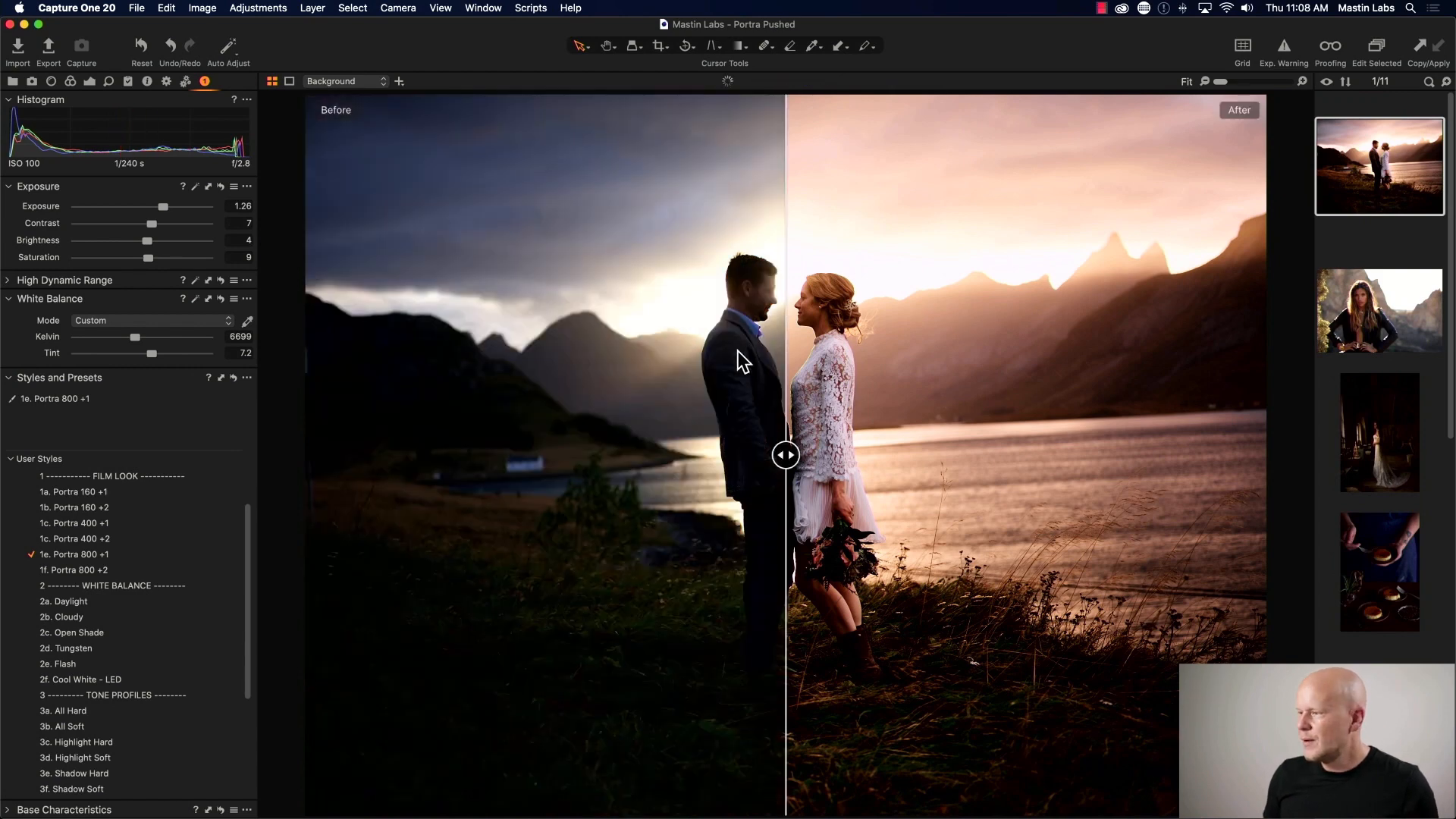
{"action": "left_click_drag", "start_coordinate": [781, 449], "coordinate": [410, 440]}
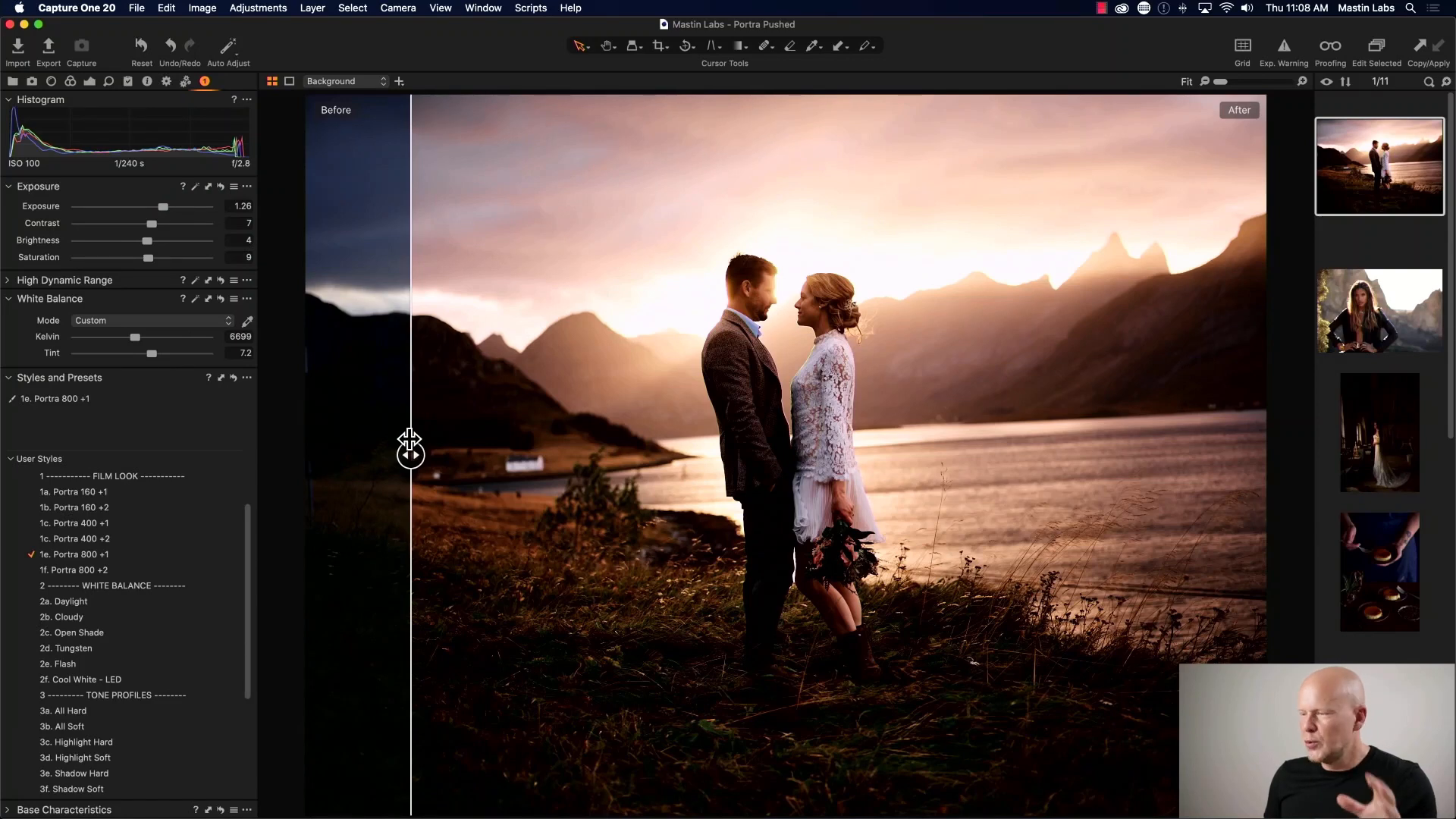
{"action": "left_click_drag", "start_coordinate": [410, 439], "coordinate": [377, 402]}
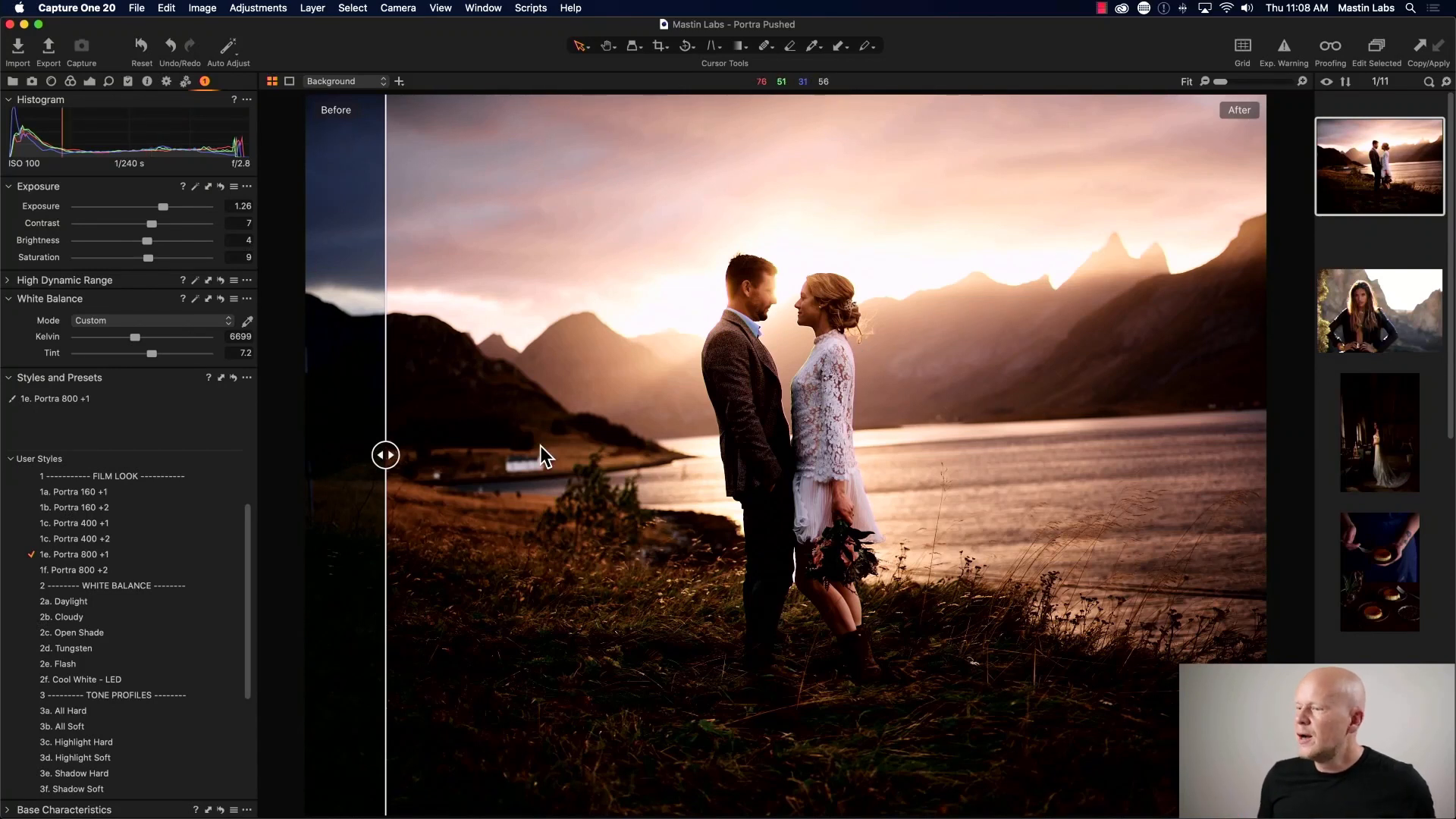
{"action": "key", "text": "y"}
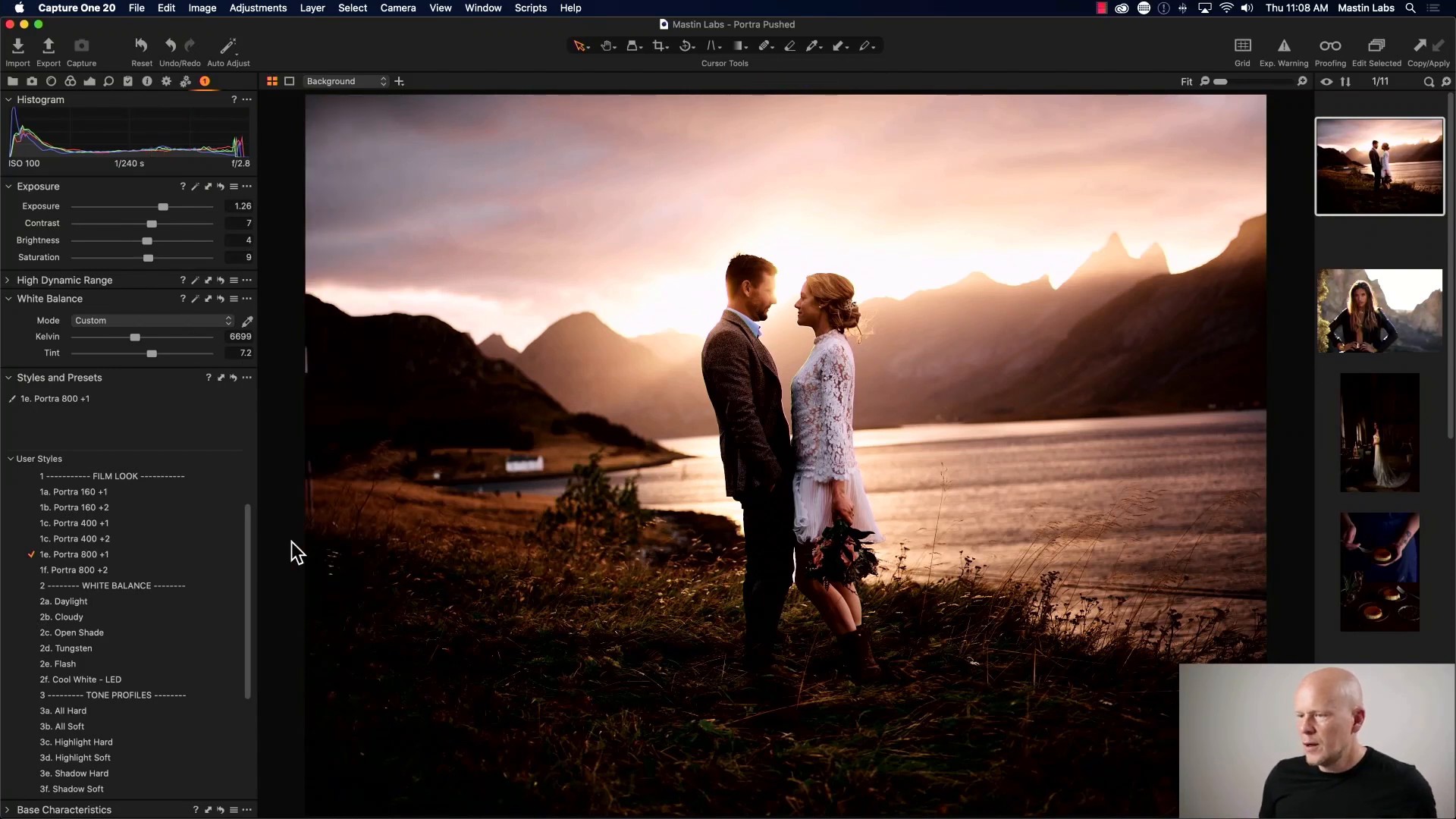
- Apply the 3b. All Soft tone profile to the couple photo on top of the film look
{"action": "mouse_move", "coordinate": [249, 539]}
{"action": "left_mouse_down"}
{"action": "mouse_move", "coordinate": [248, 525]}
{"action": "mouse_move", "coordinate": [247, 537]}
{"action": "left_mouse_up"}
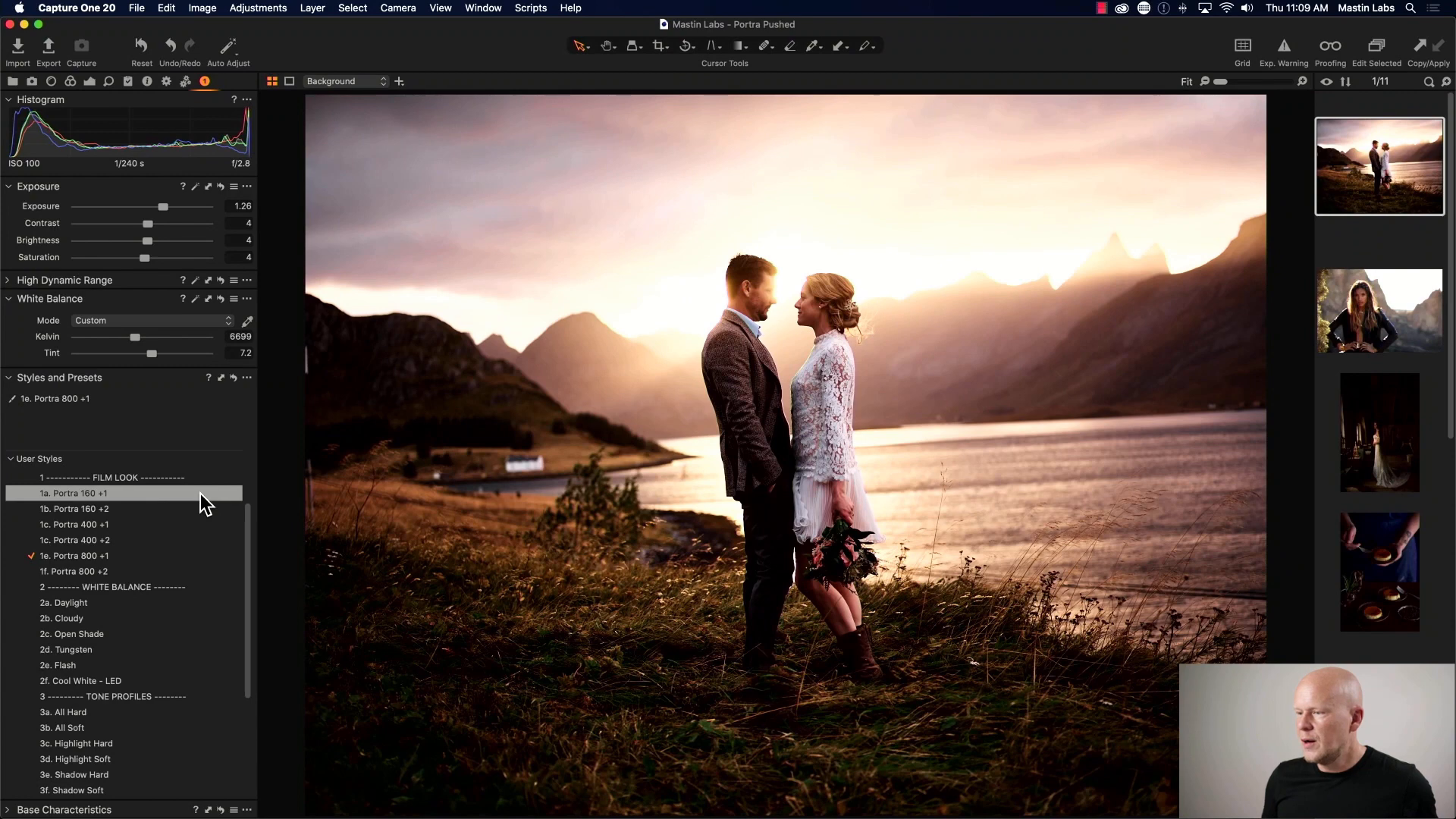
{"action": "scroll", "coordinate": [200, 493], "scroll_direction": "up", "scroll_amount": 1}
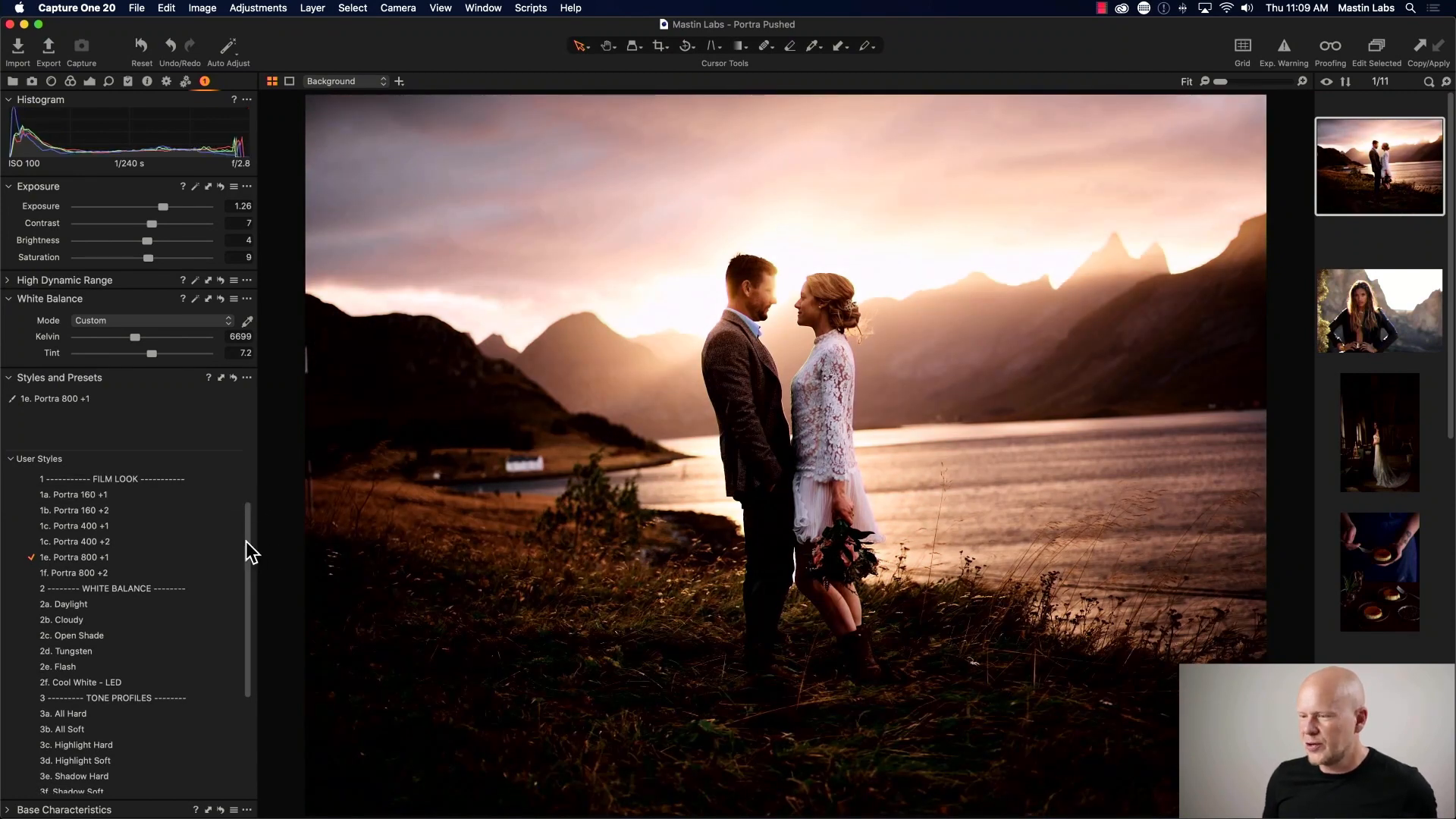
{"action": "left_click_drag", "start_coordinate": [246, 542], "coordinate": [240, 589]}
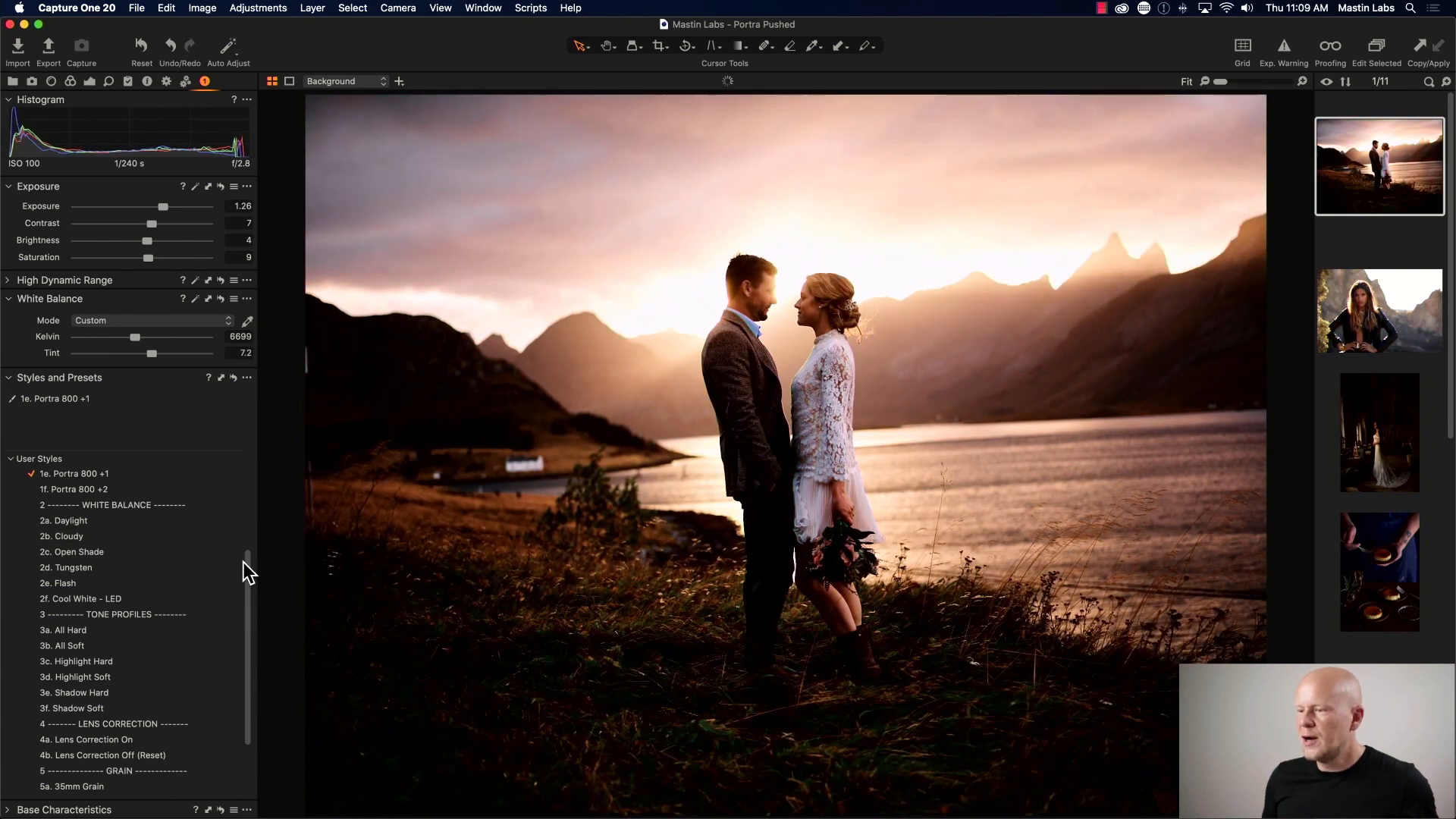
{"action": "left_click_drag", "start_coordinate": [246, 561], "coordinate": [244, 567]}
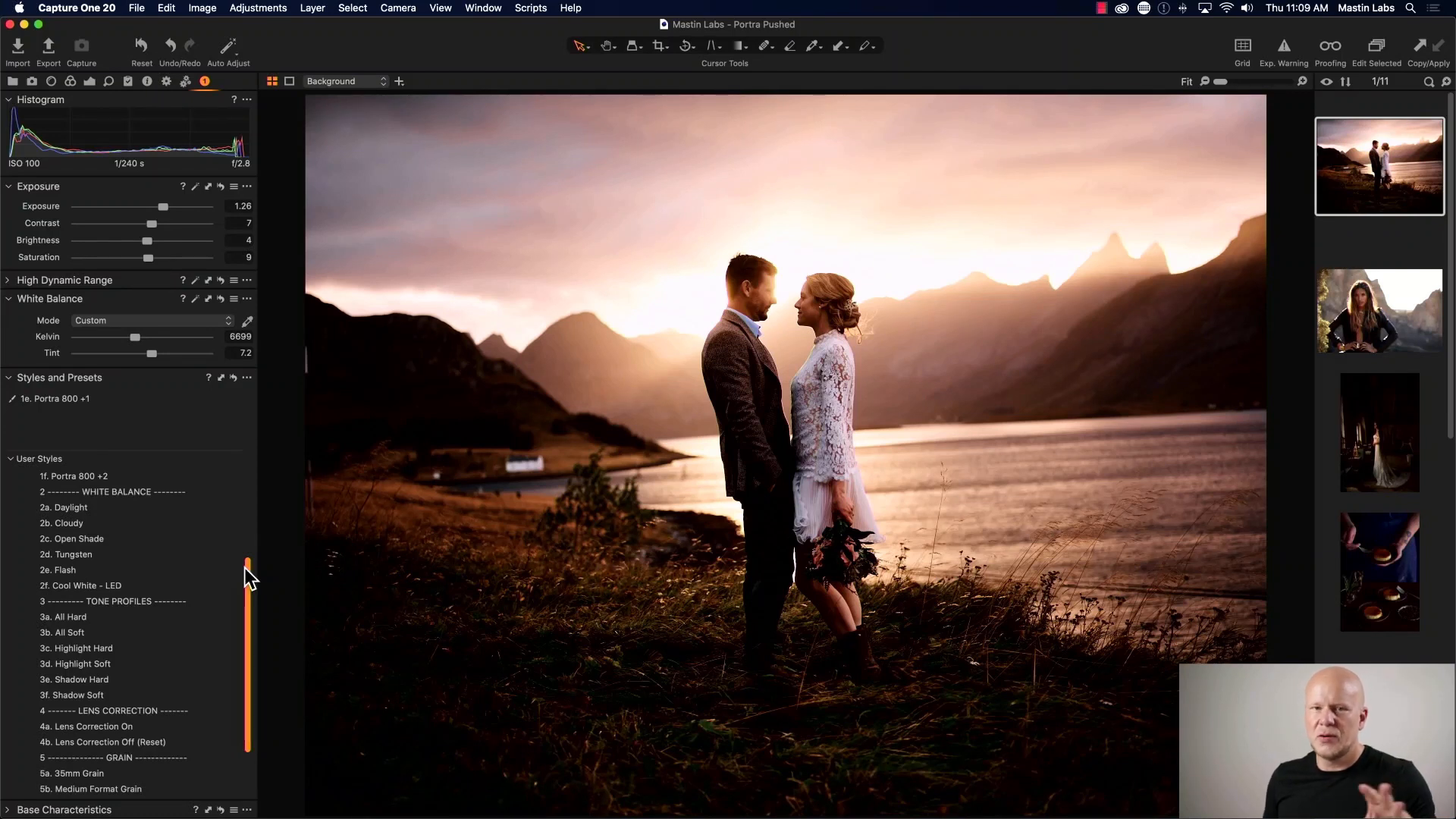
{"action": "left_click_drag", "start_coordinate": [244, 567], "coordinate": [247, 611]}
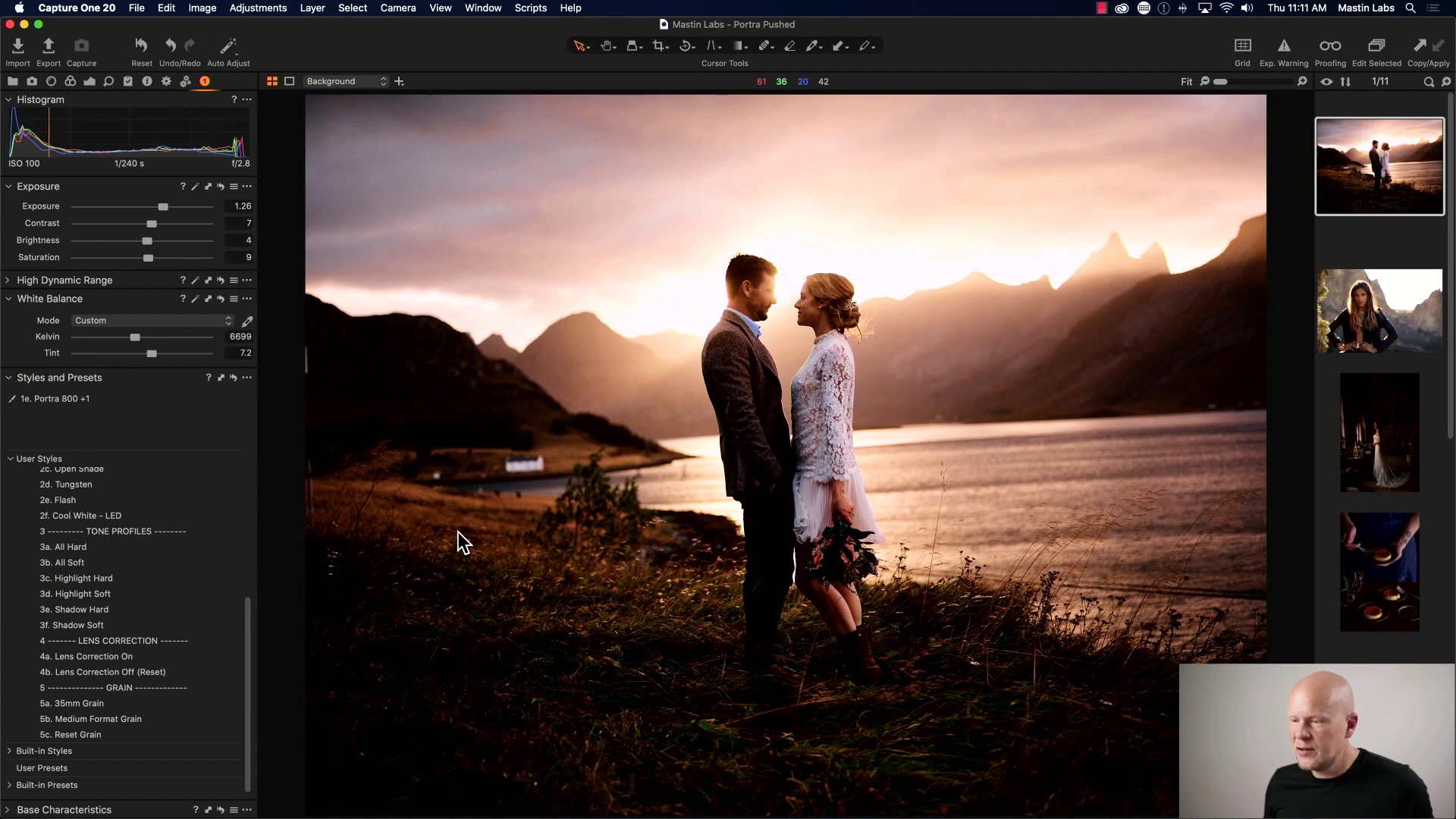
{"action": "left_click", "coordinate": [239, 562]}
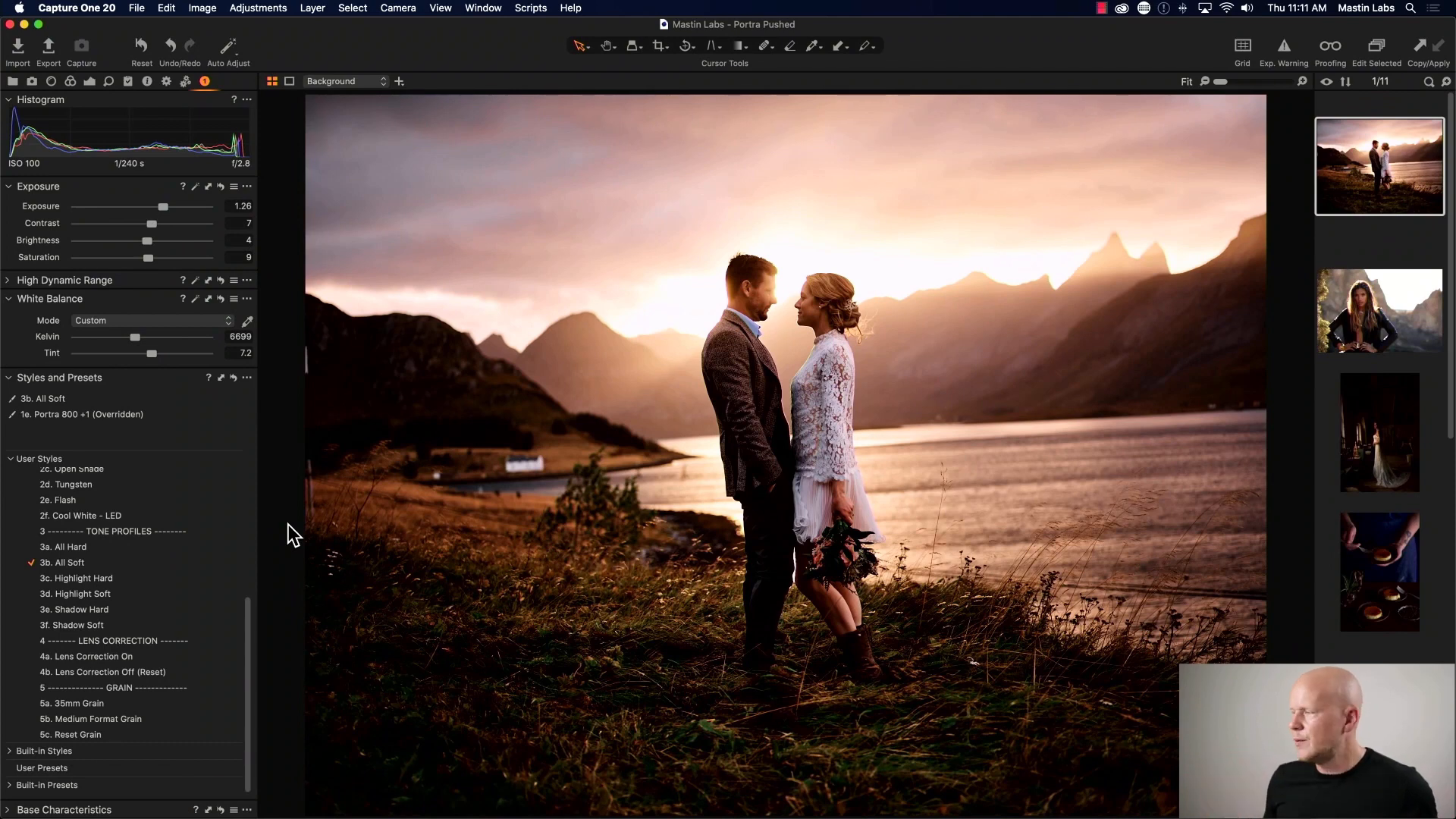
- Apply the 1a. Portra 160 +1 film look to the portrait of the woman in the black jacket and set exposure to 0.13
{"action": "left_click", "coordinate": [1373, 337]}
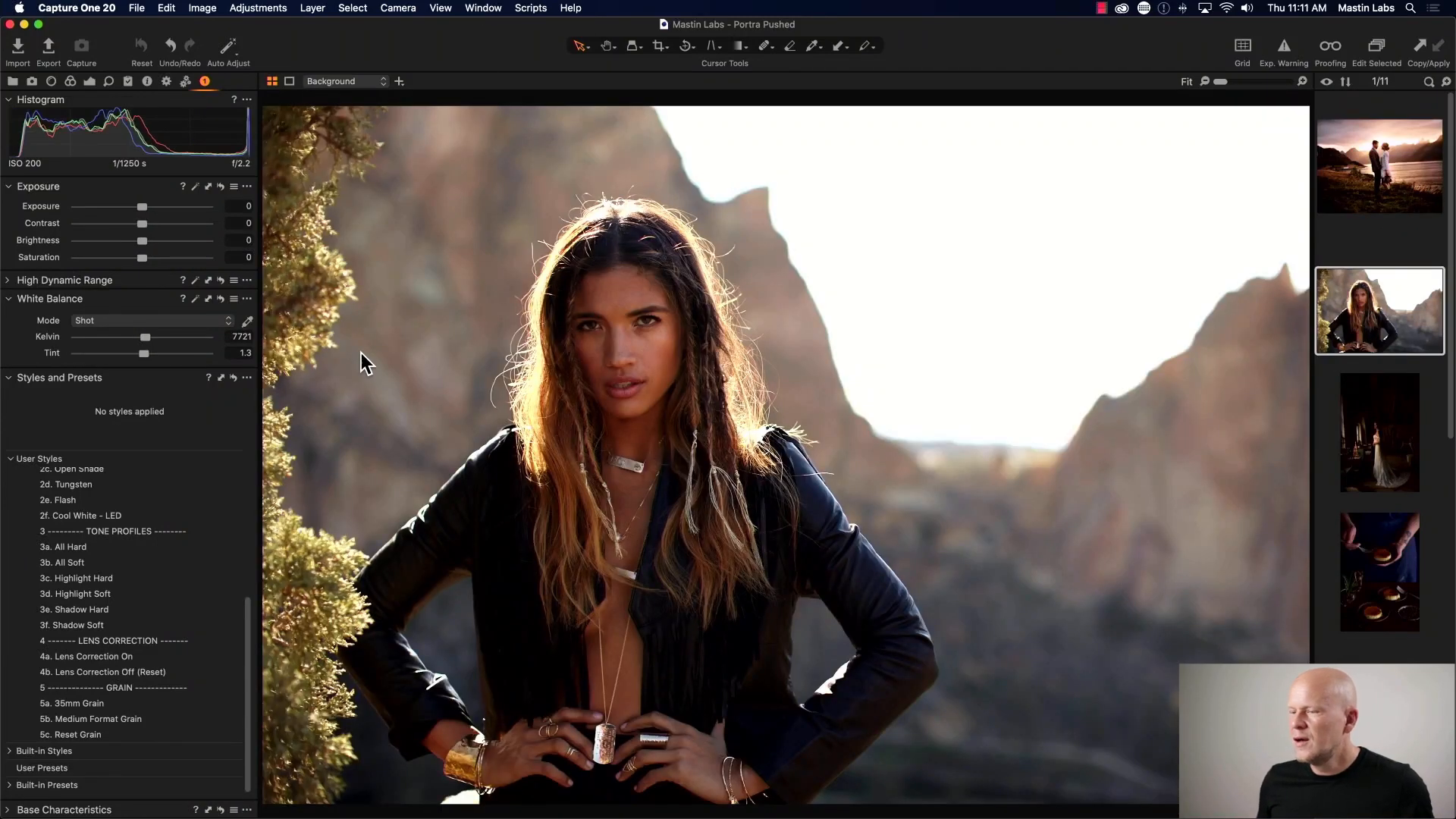
{"action": "left_click_drag", "start_coordinate": [250, 625], "coordinate": [248, 475]}
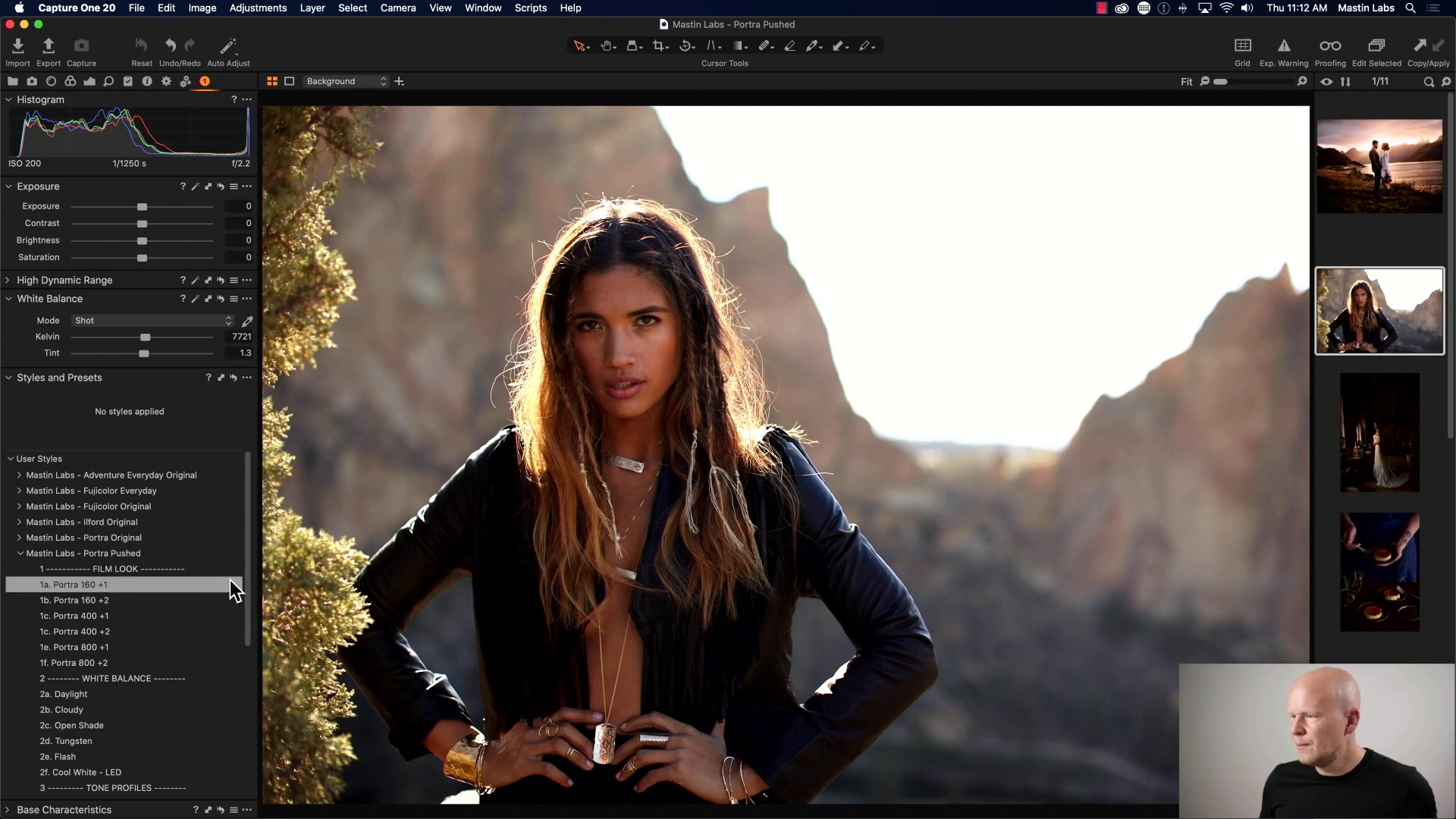
{"action": "left_click", "coordinate": [206, 585]}
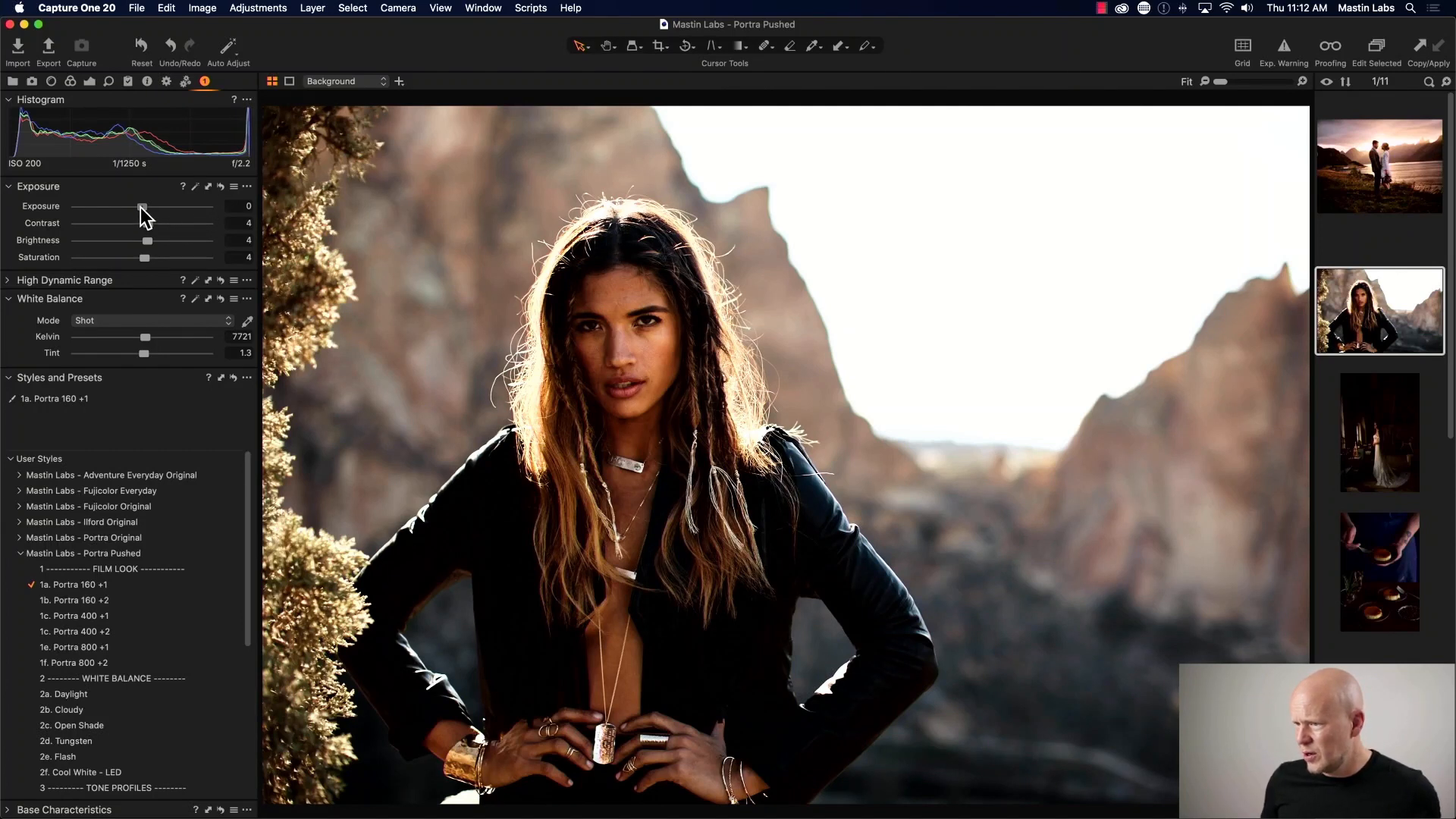
{"action": "left_click_drag", "start_coordinate": [140, 206], "coordinate": [142, 207]}
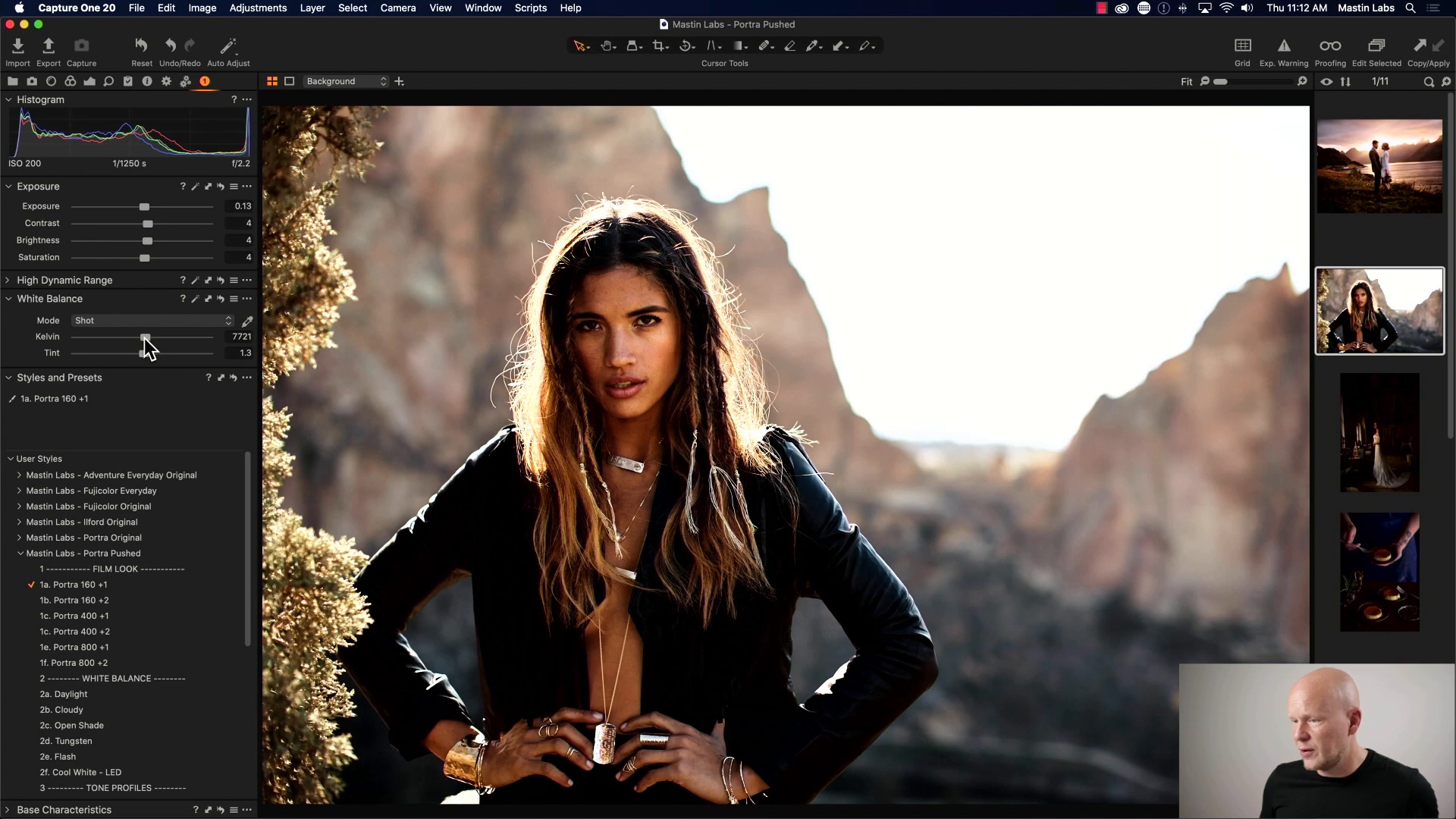
- Set the woman's portrait white balance to 8694 Kelvin and its tint to 8
{"action": "left_click_drag", "start_coordinate": [146, 340], "coordinate": [149, 352]}
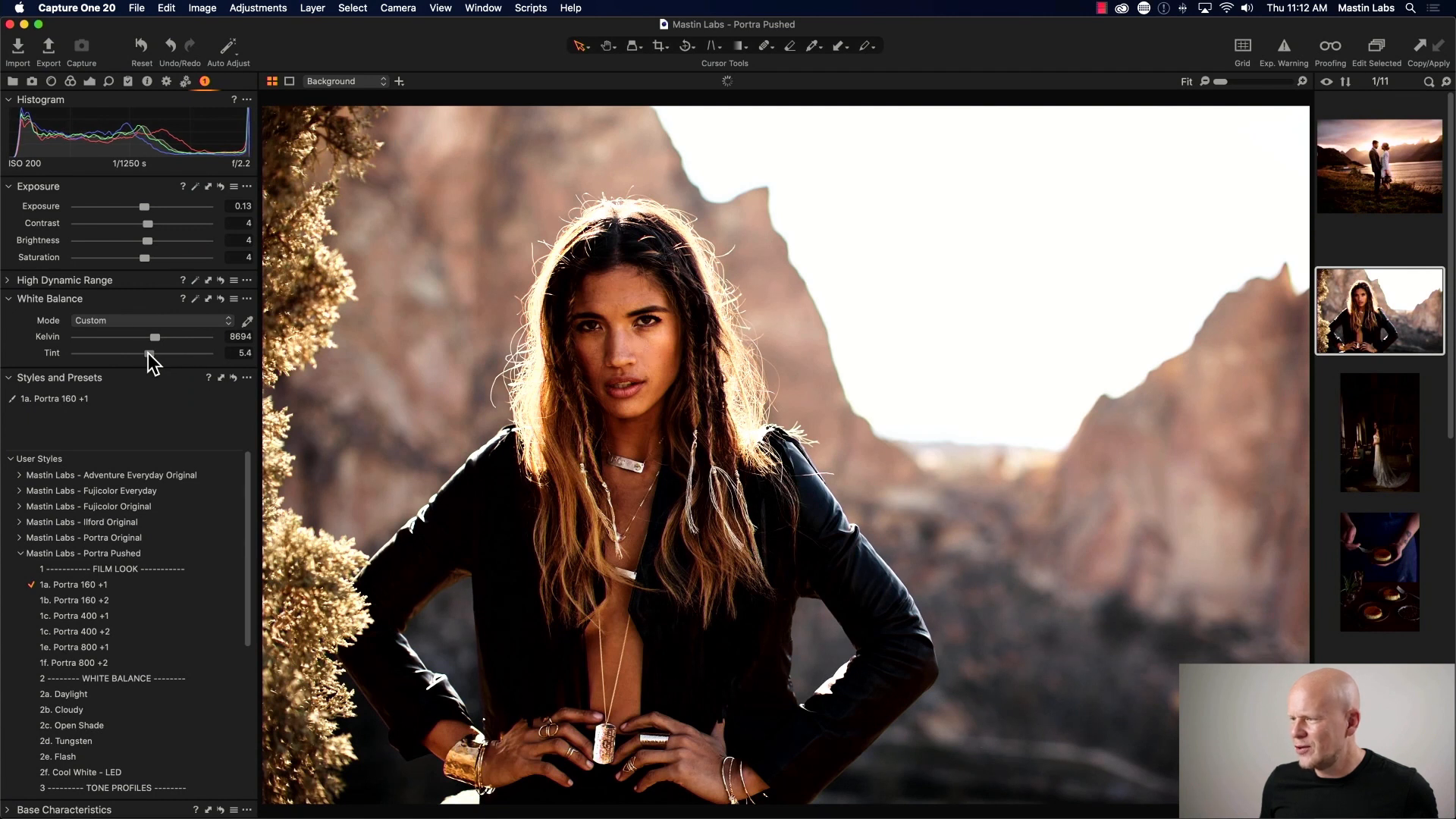
{"action": "left_click_drag", "start_coordinate": [147, 353], "coordinate": [149, 353]}
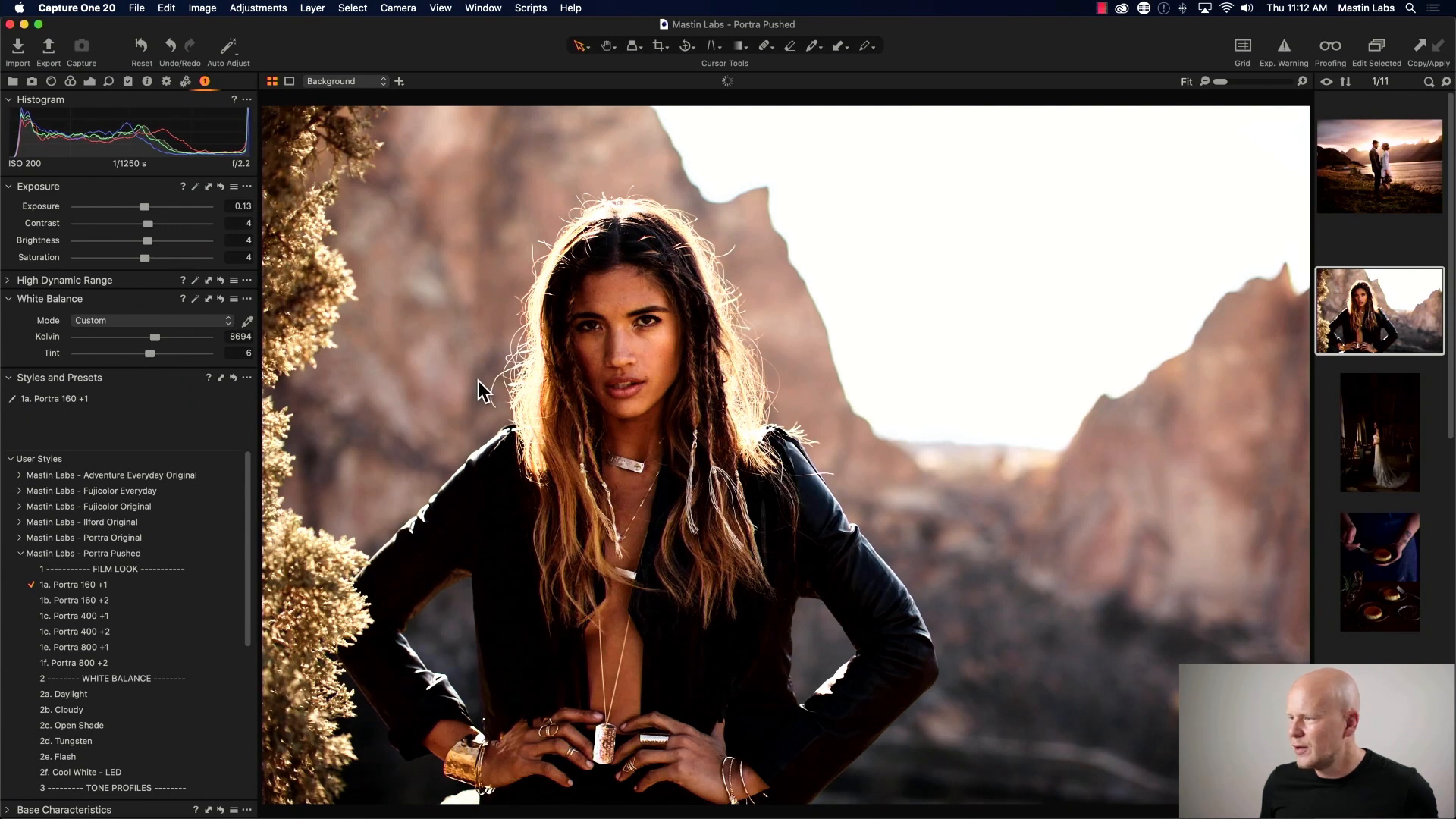
{"action": "left_click_drag", "start_coordinate": [152, 354], "coordinate": [156, 353]}
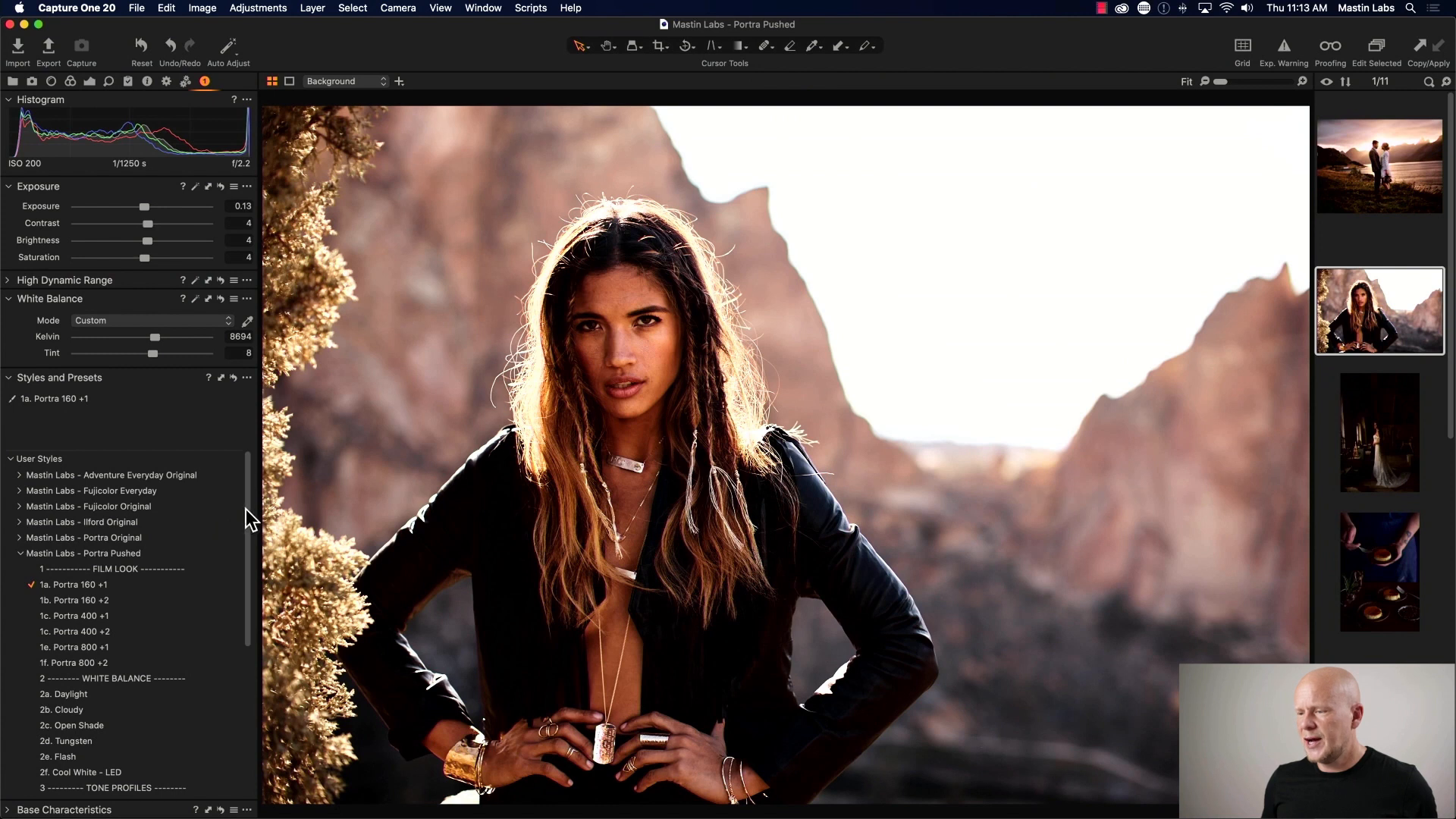
- Apply the 3a. All Hard tone profile to the woman's portrait
{"action": "left_click_drag", "start_coordinate": [245, 508], "coordinate": [247, 585]}
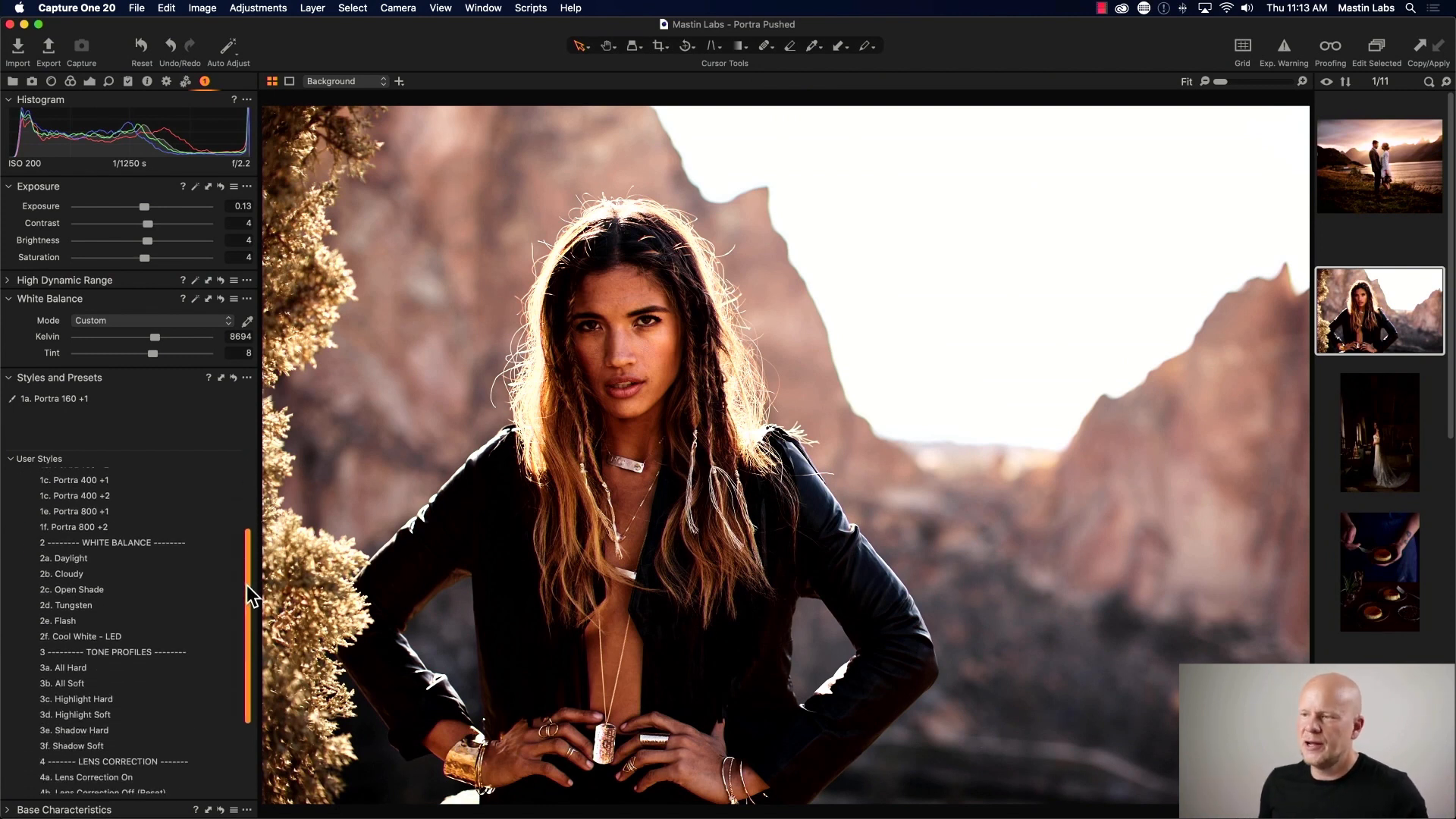
{"action": "left_click_drag", "start_coordinate": [248, 584], "coordinate": [245, 636]}
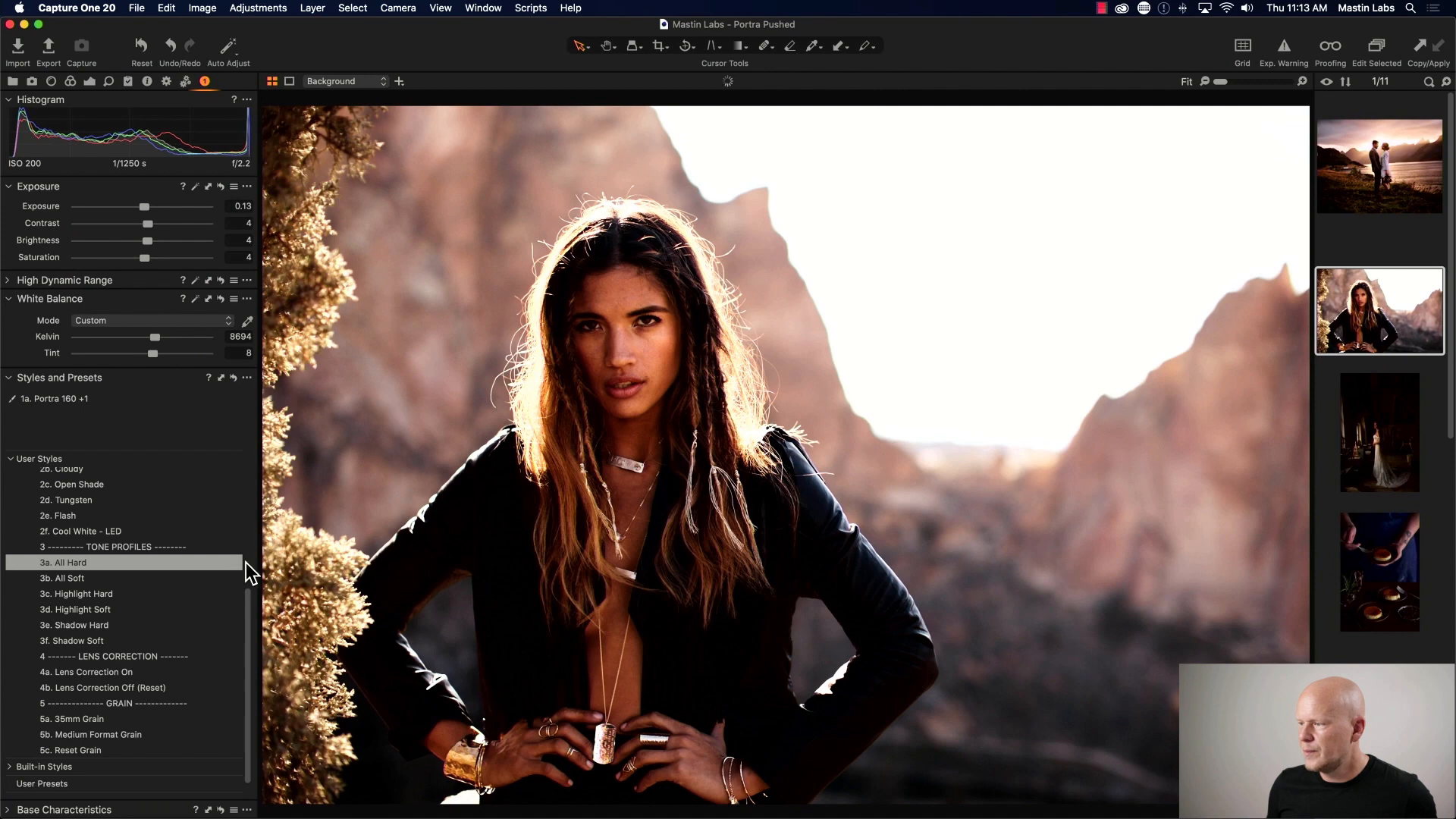
{"action": "left_click", "coordinate": [242, 563]}
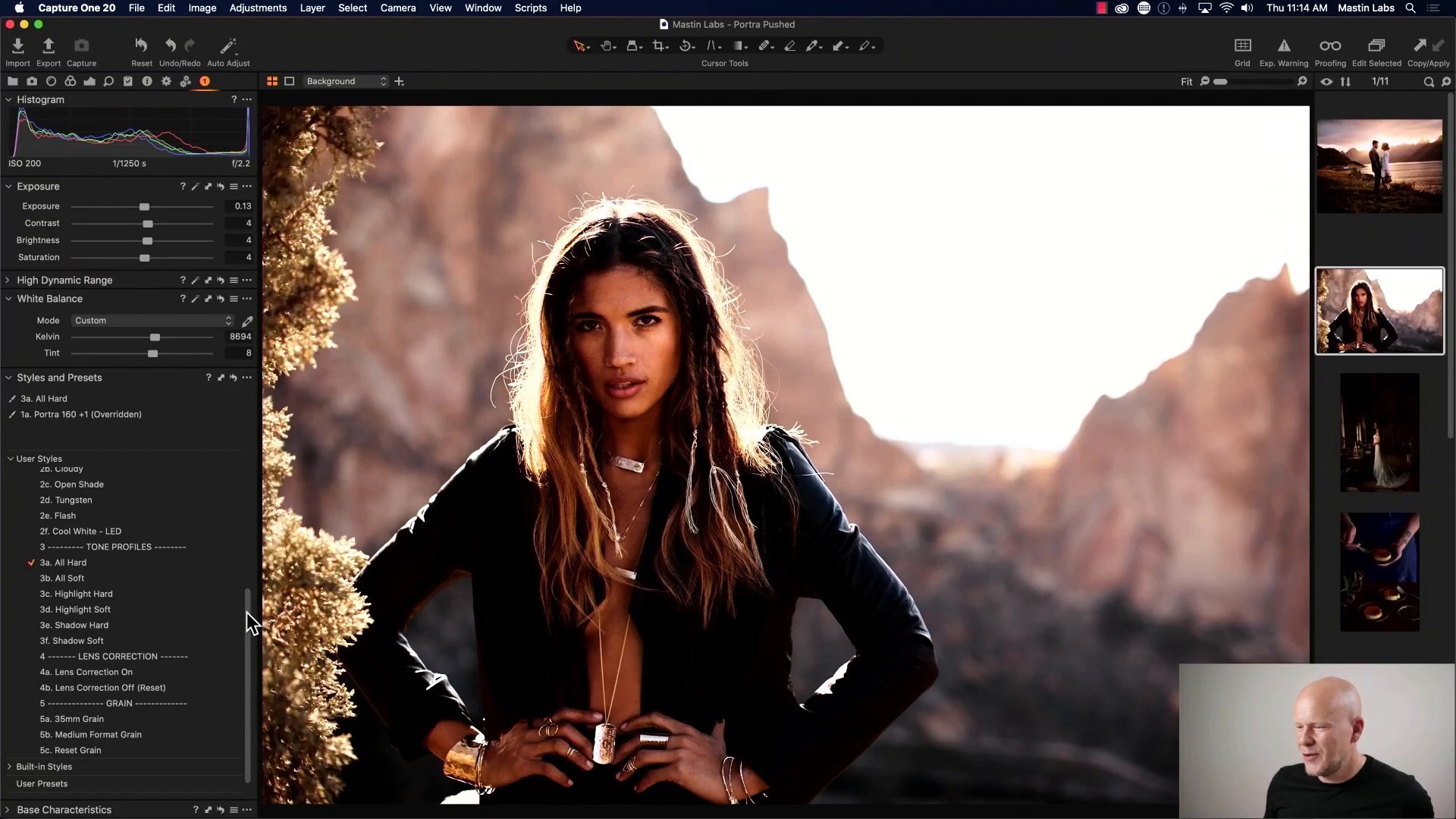
- Add the 4a. Lens Correction On style to the woman's portrait, plus the 35mm Grain and Medium Format Grain styles
{"action": "left_click_drag", "start_coordinate": [247, 613], "coordinate": [244, 631]}
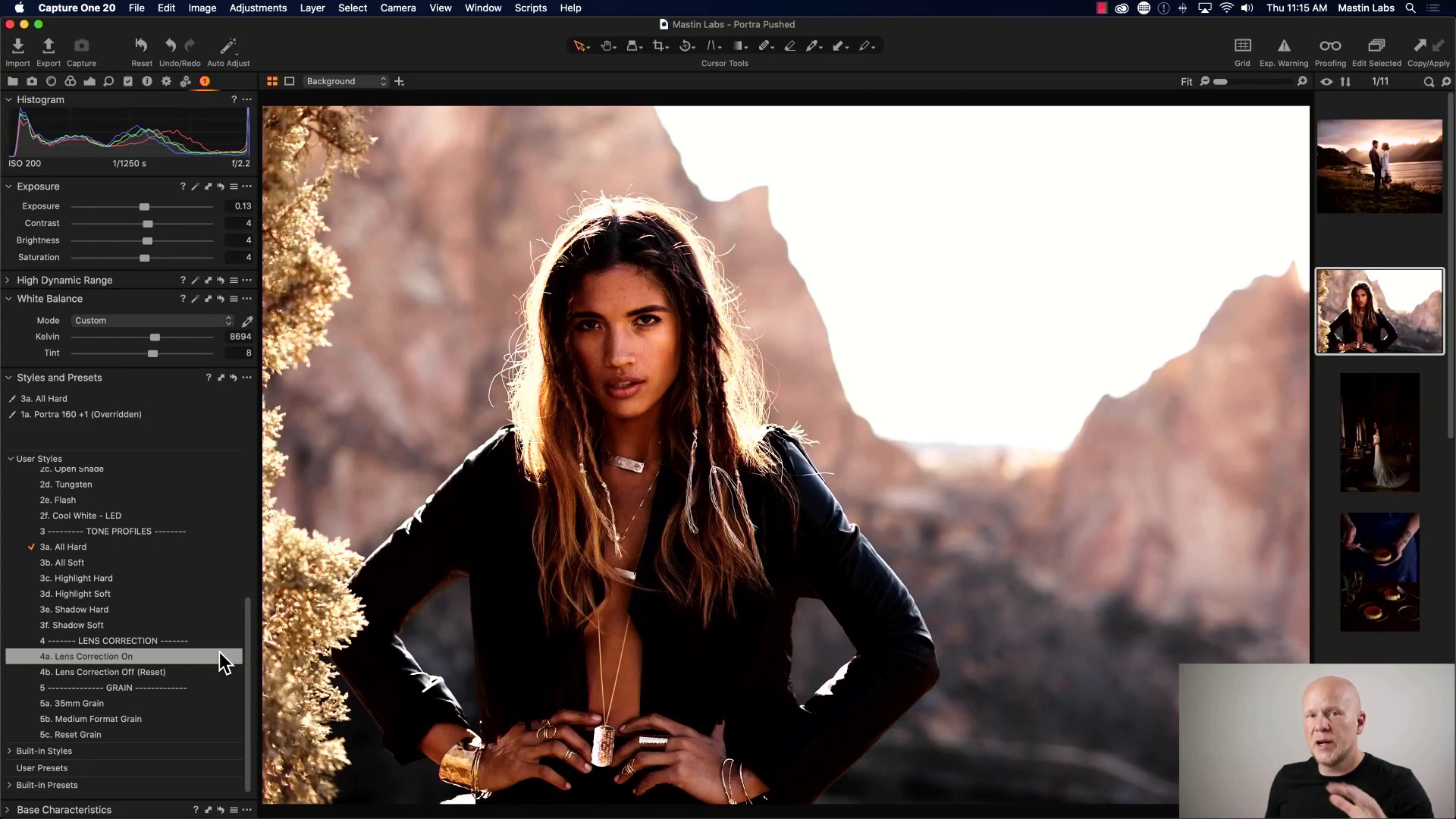
{"action": "left_click", "coordinate": [220, 656]}
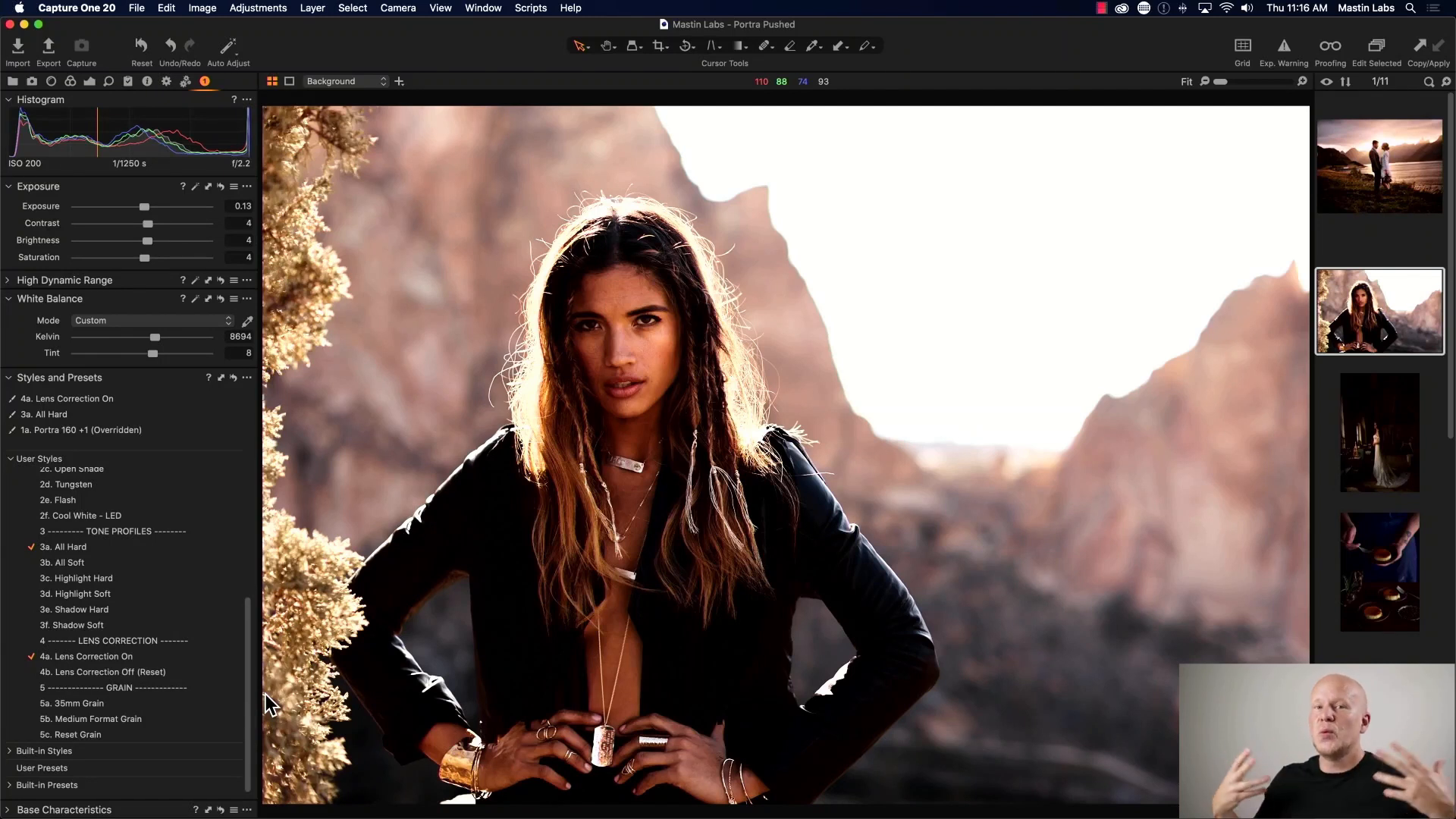
{"action": "left_click", "coordinate": [216, 703]}
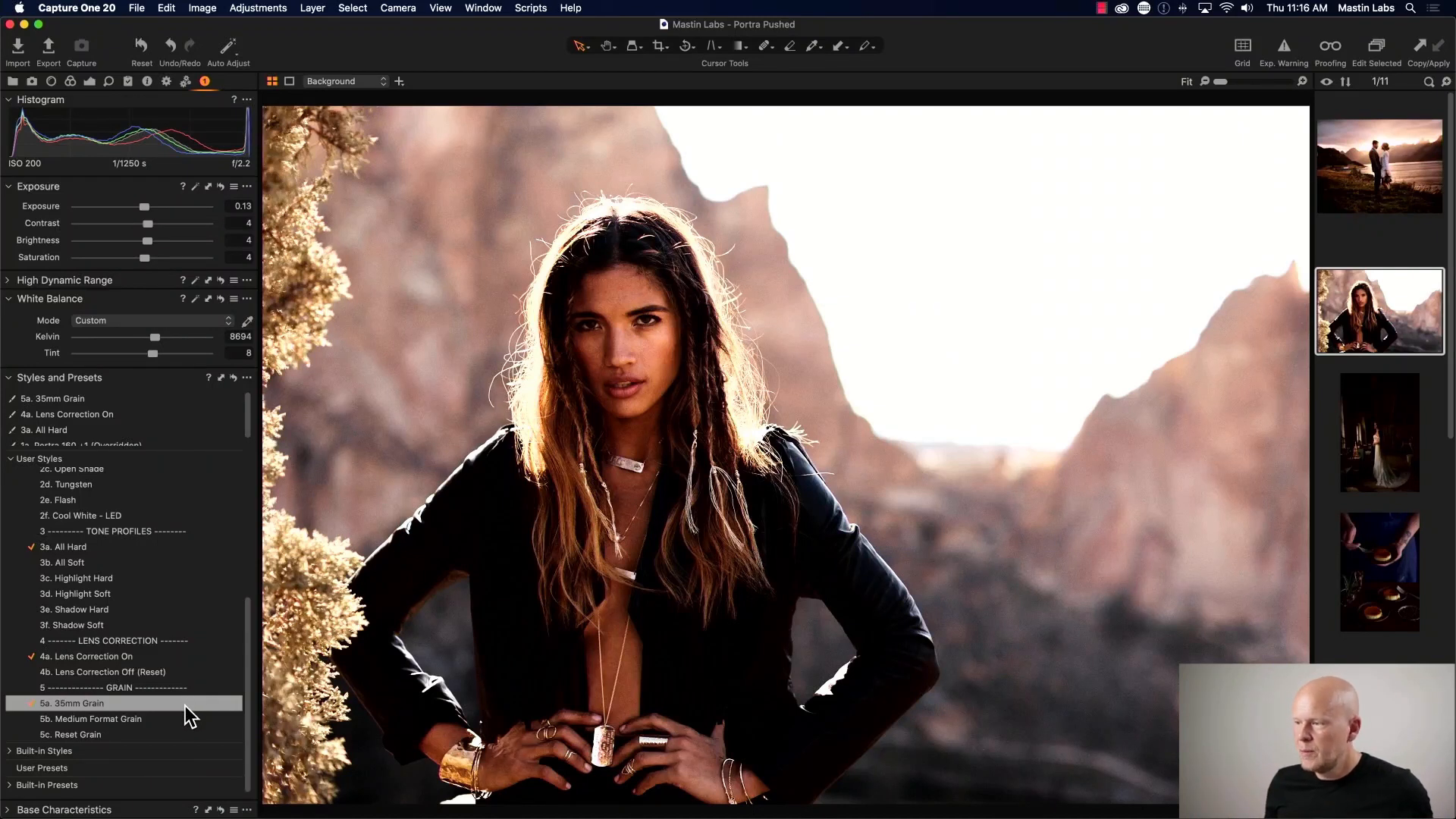
{"action": "left_click", "coordinate": [186, 719]}
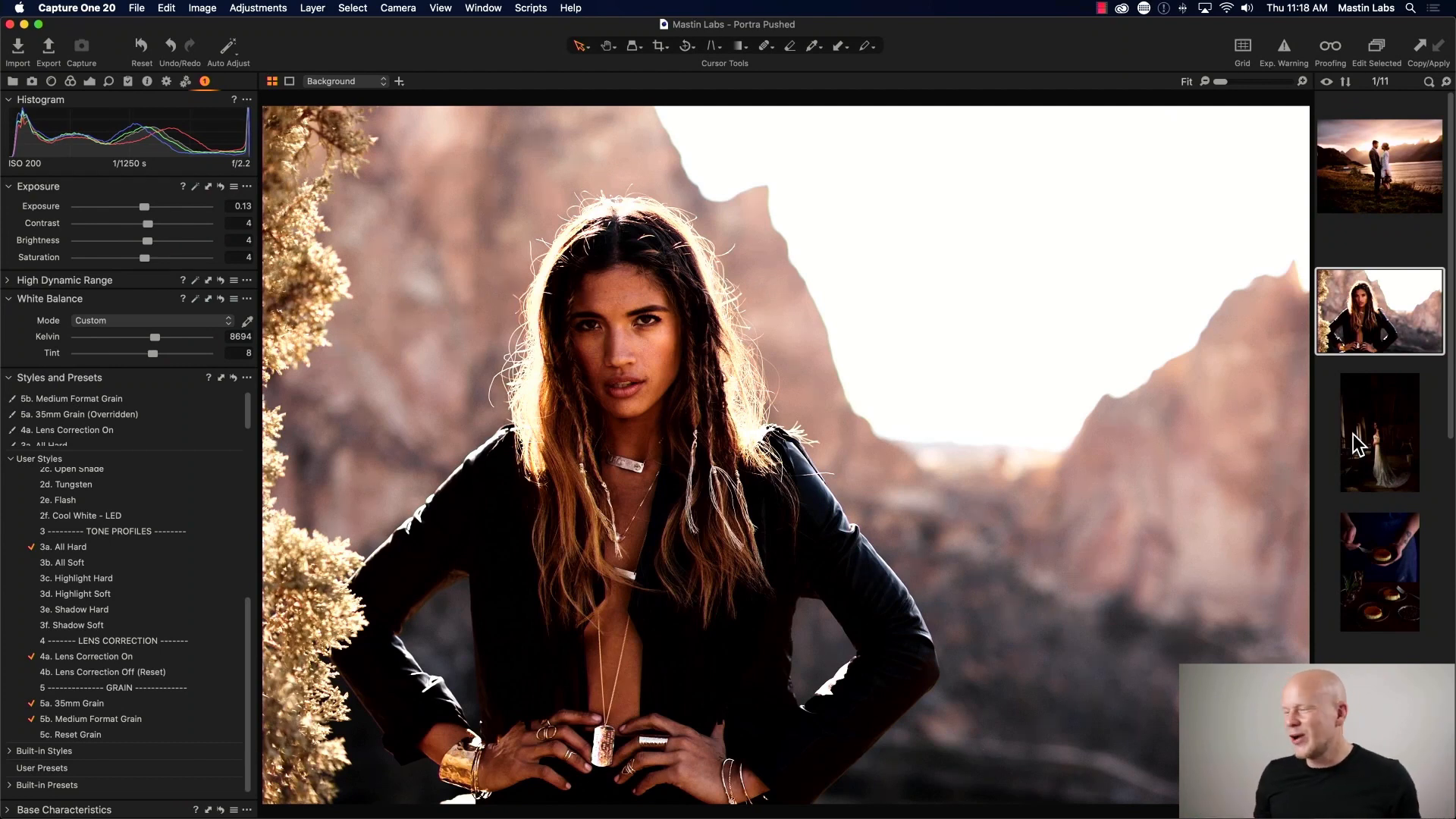
- View the photo of the bride in the dark attic and look through the other thumbnails for a photo to edit
{"action": "left_click", "coordinate": [1355, 433]}
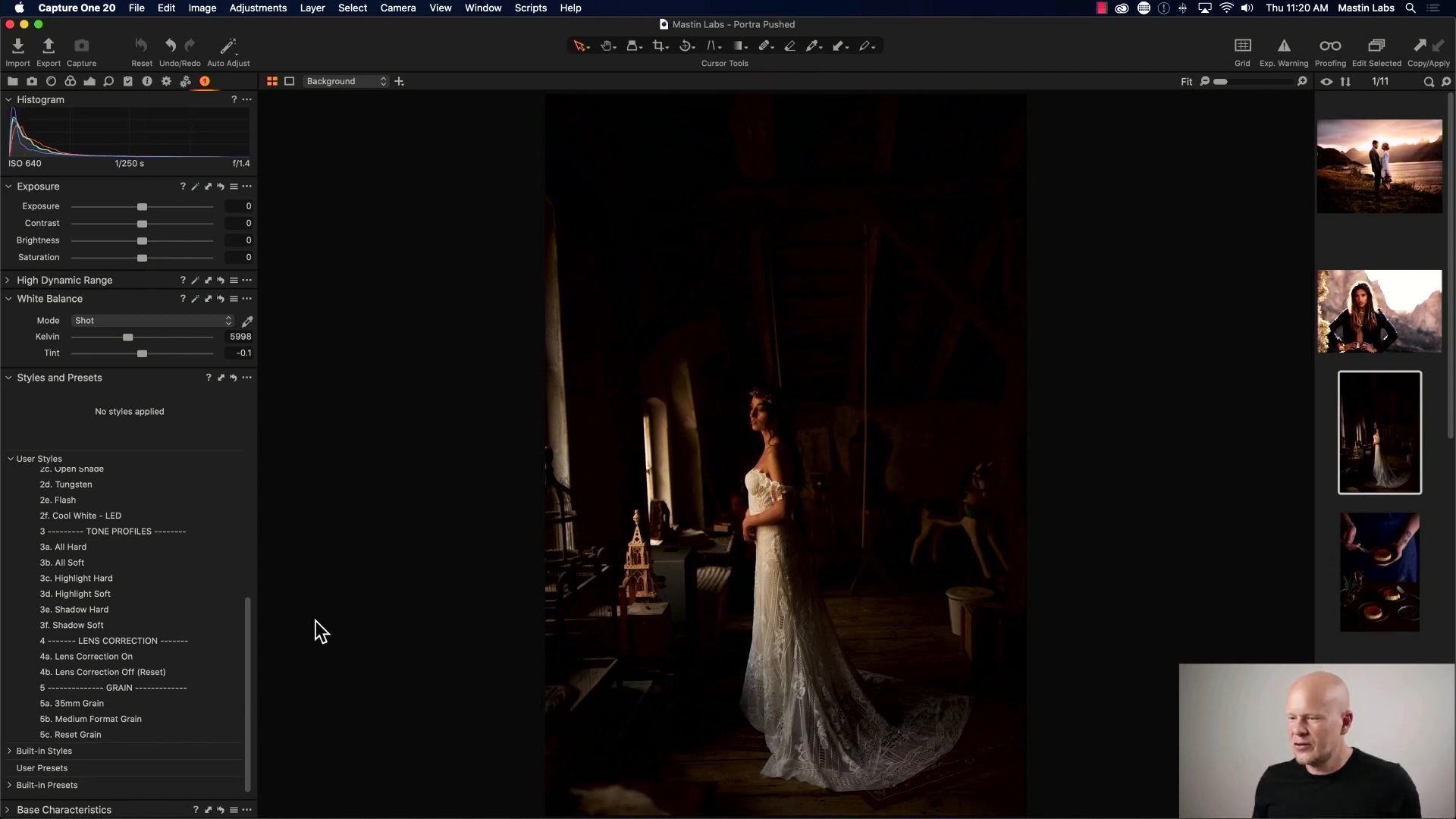
{"action": "left_click_drag", "start_coordinate": [248, 626], "coordinate": [248, 492]}
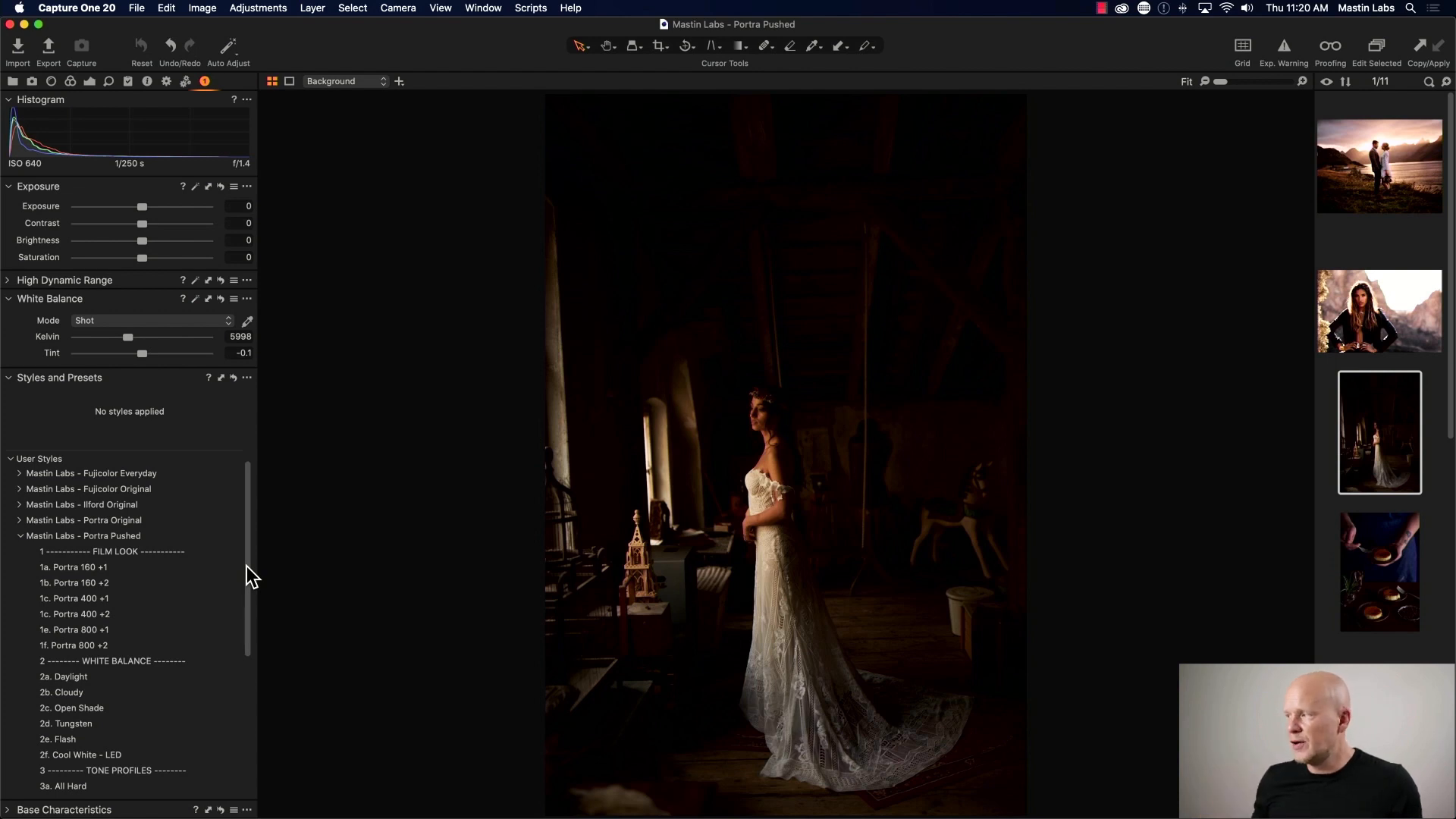
{"action": "scroll", "coordinate": [1373, 482], "scroll_direction": "down", "scroll_amount": 5}
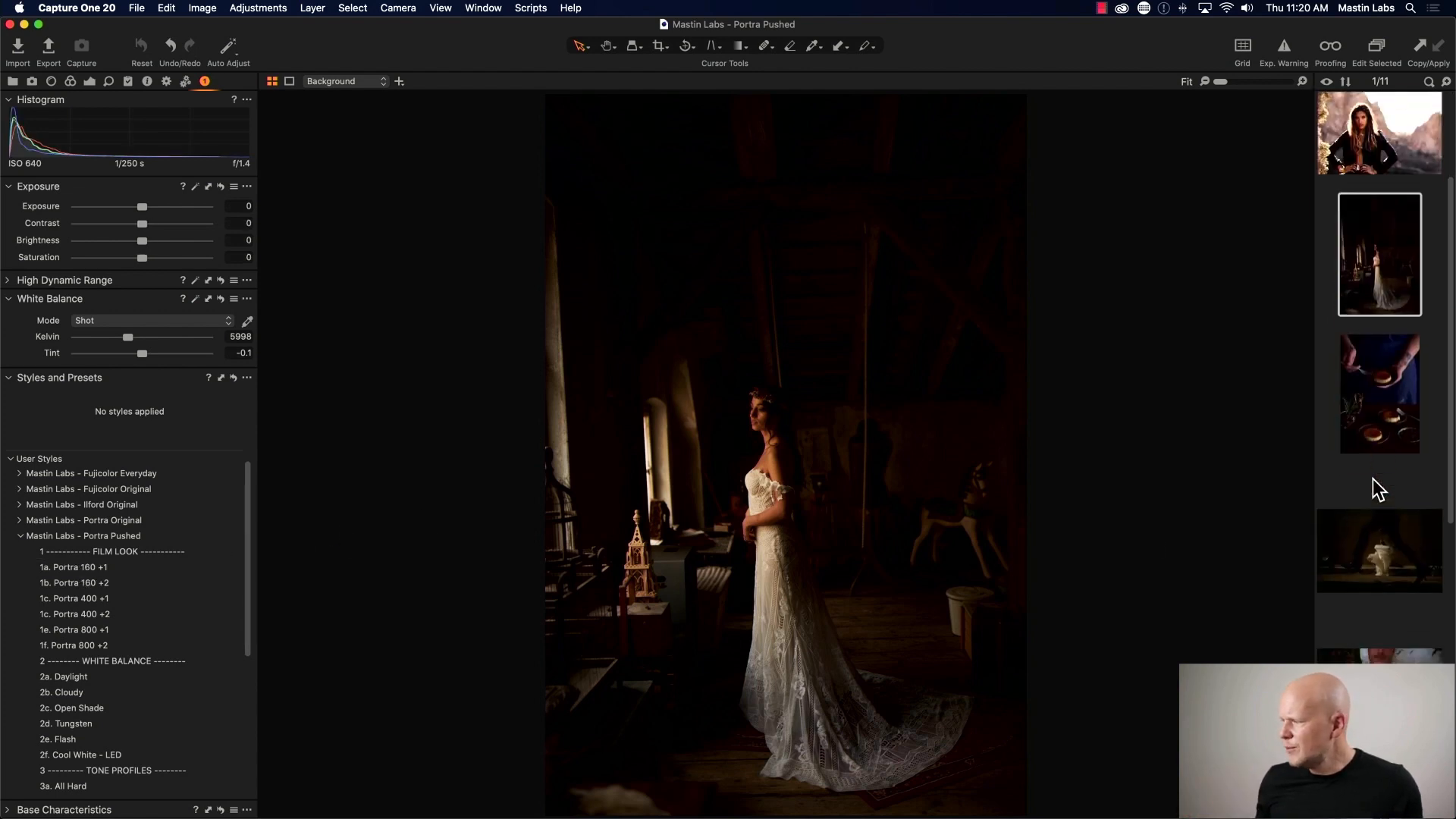
{"action": "scroll", "coordinate": [1375, 492], "scroll_direction": "down", "scroll_amount": 10}
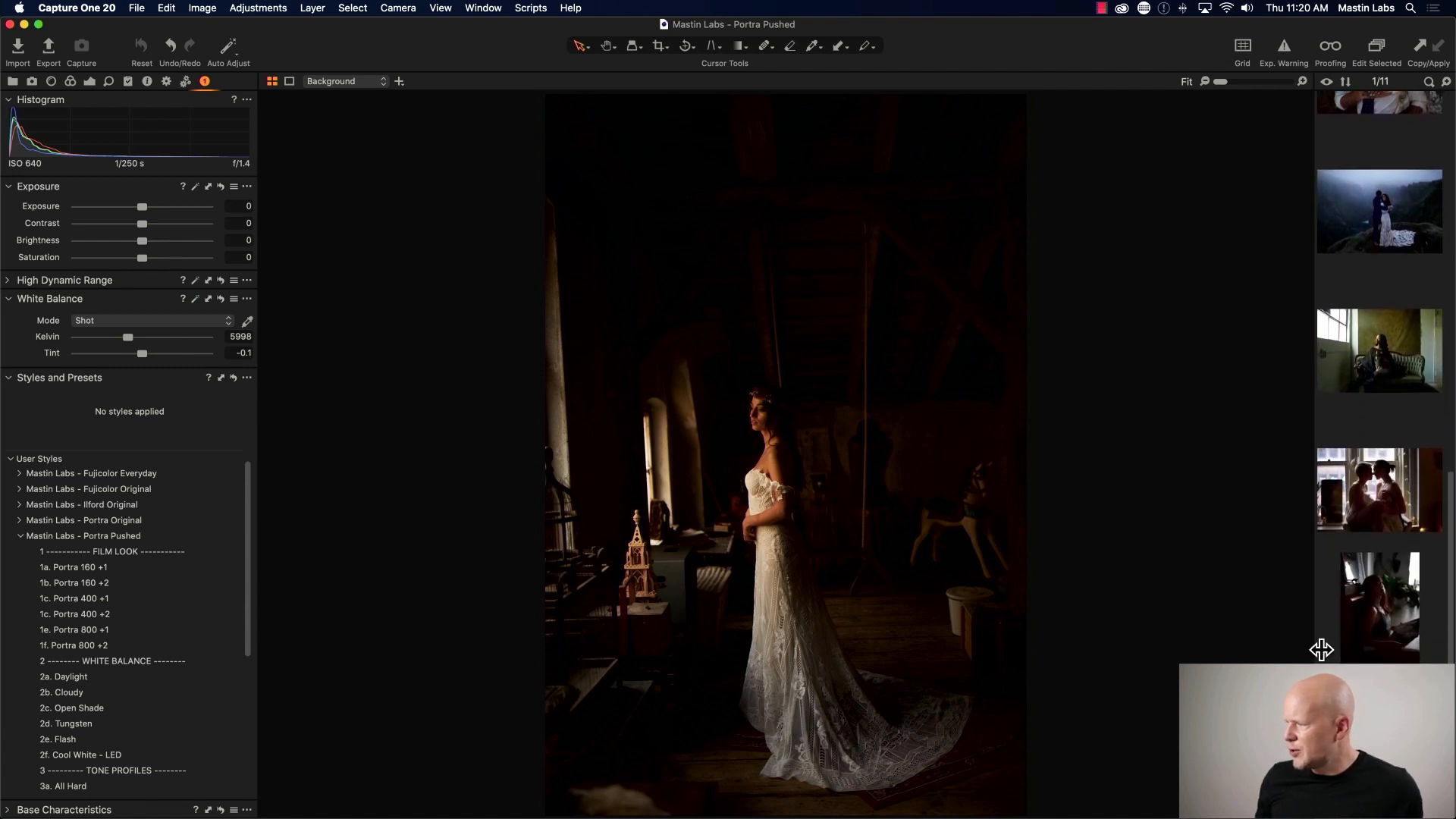
{"action": "scroll", "coordinate": [1408, 625], "scroll_direction": "up", "scroll_amount": 5}
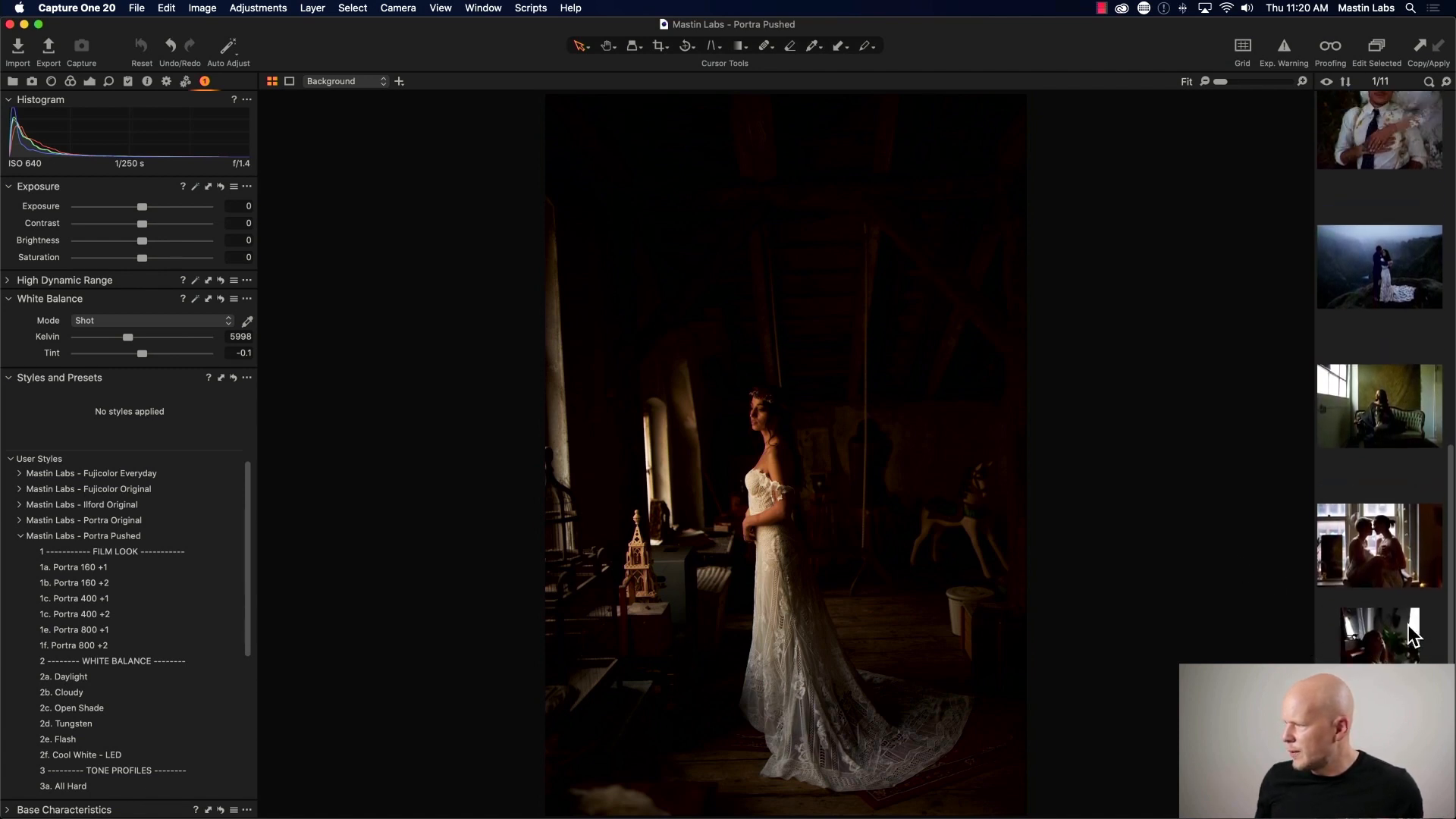
{"action": "scroll", "coordinate": [1376, 586], "scroll_direction": "up", "scroll_amount": 2}
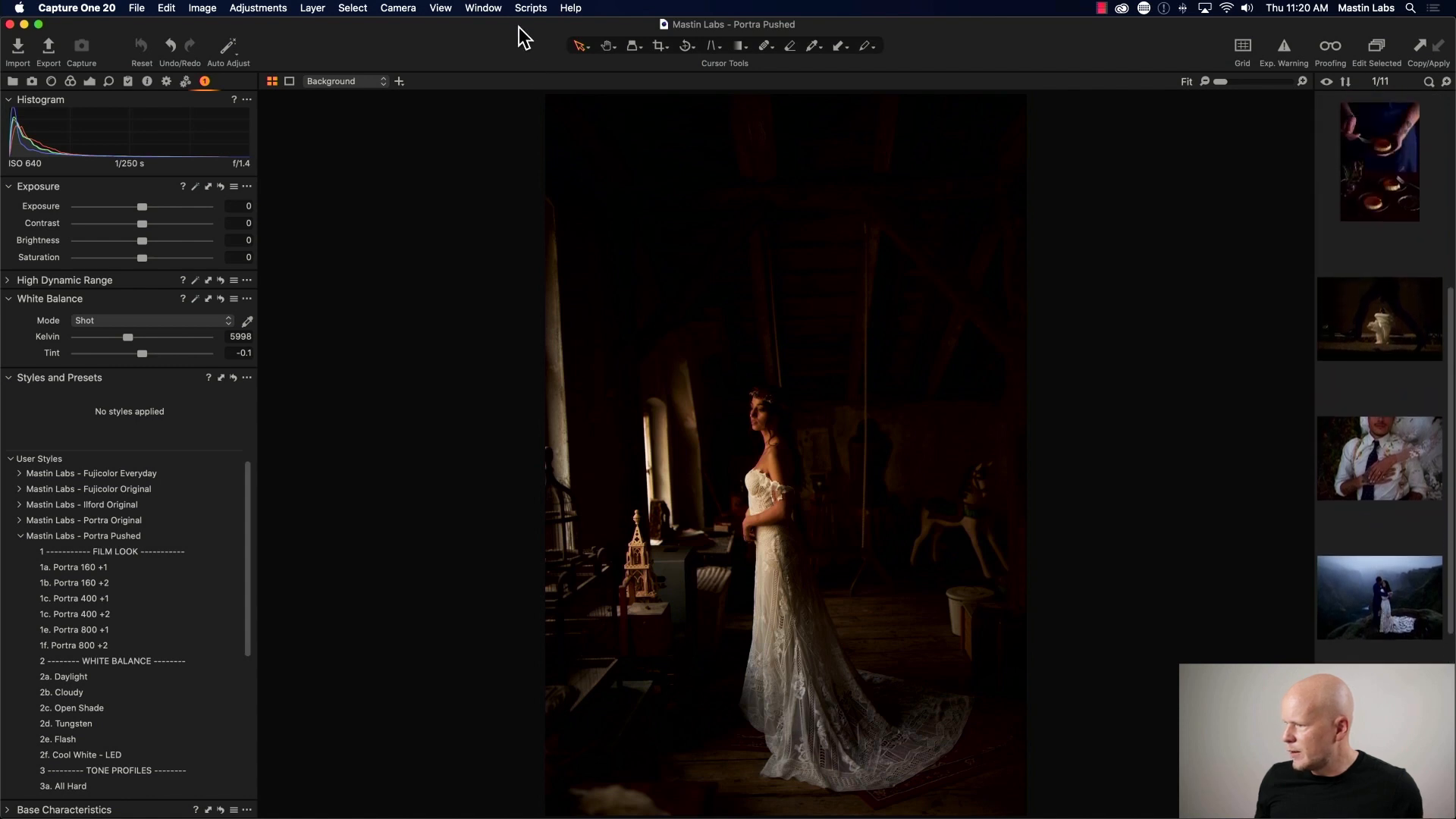
- Apply the 1a. Portra 160 +1 film look to the photo of the groom with the tattooed hand and set exposure to 1.14
{"action": "left_click", "coordinate": [1382, 481]}
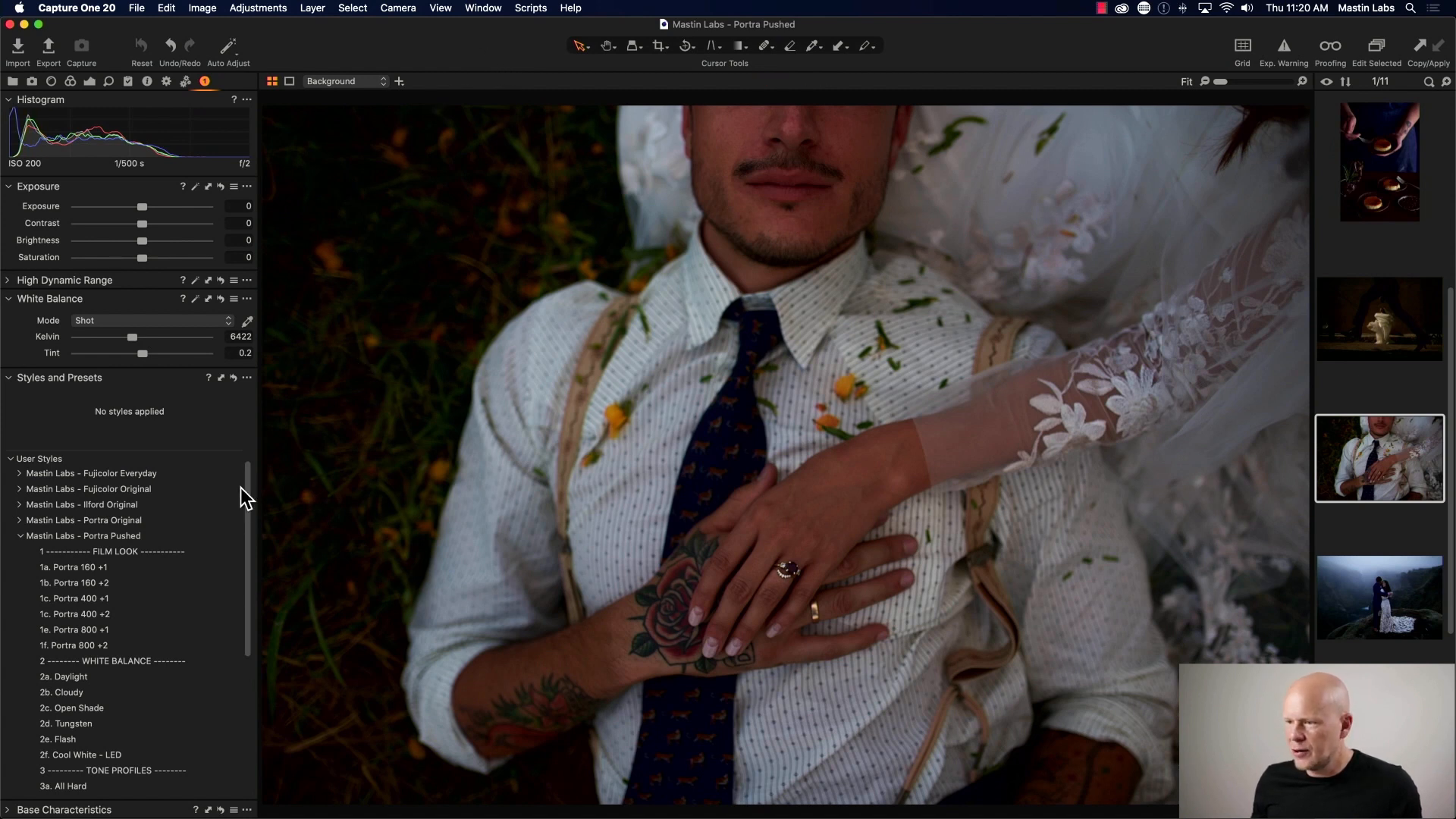
{"action": "left_click_drag", "start_coordinate": [249, 480], "coordinate": [247, 494]}
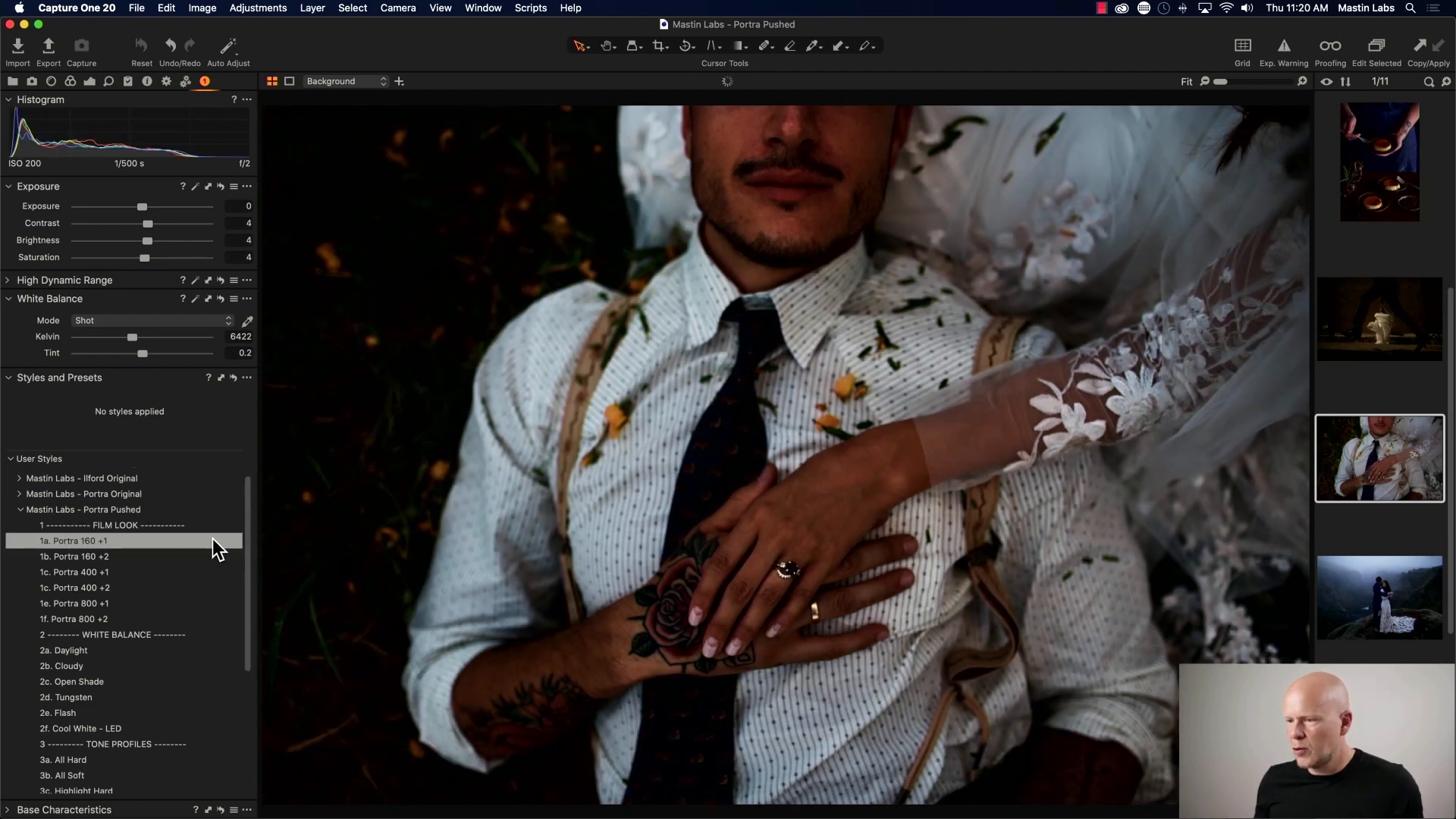
{"action": "left_click", "coordinate": [208, 541]}
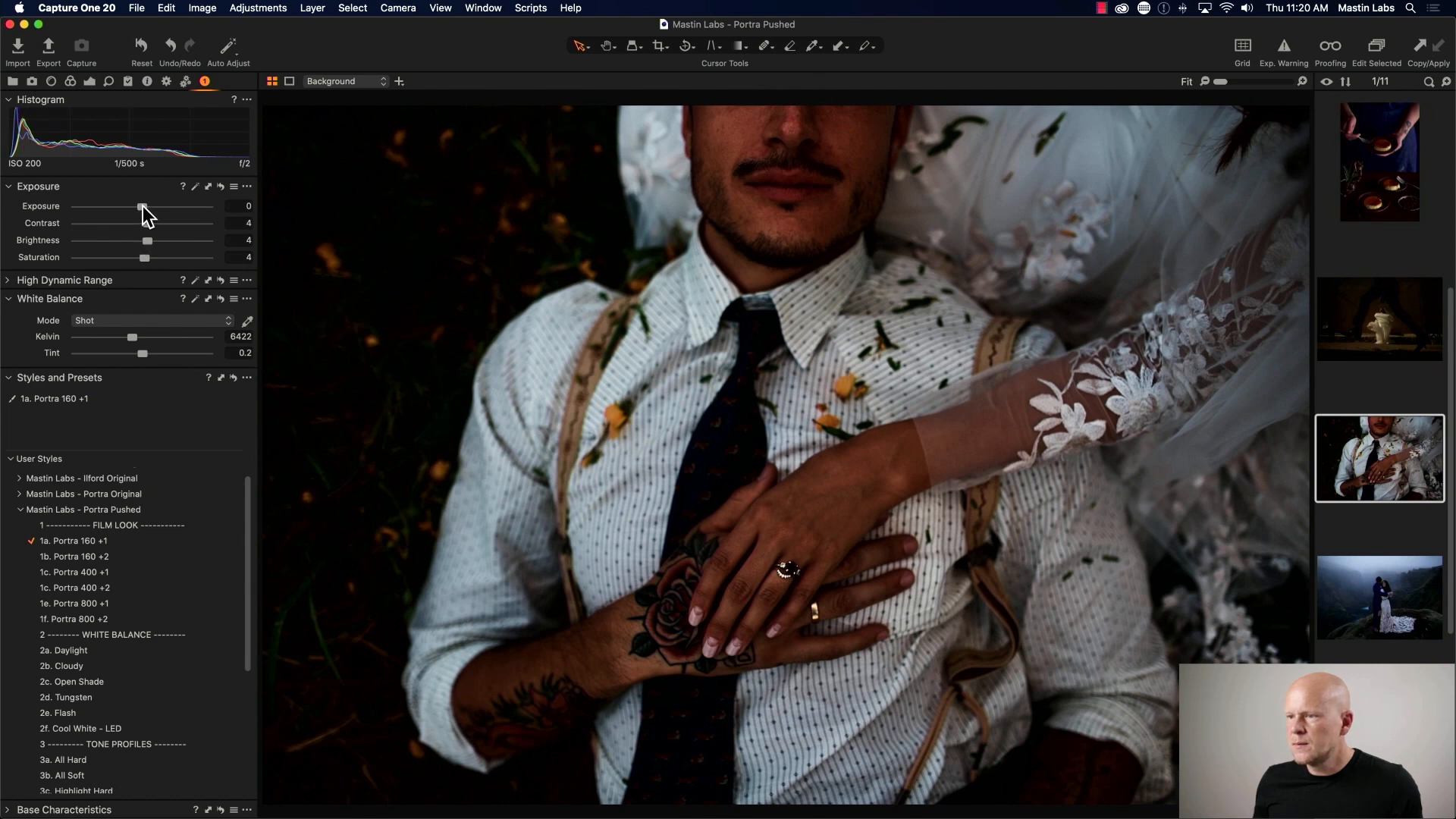
{"action": "left_click_drag", "start_coordinate": [143, 207], "coordinate": [163, 204]}
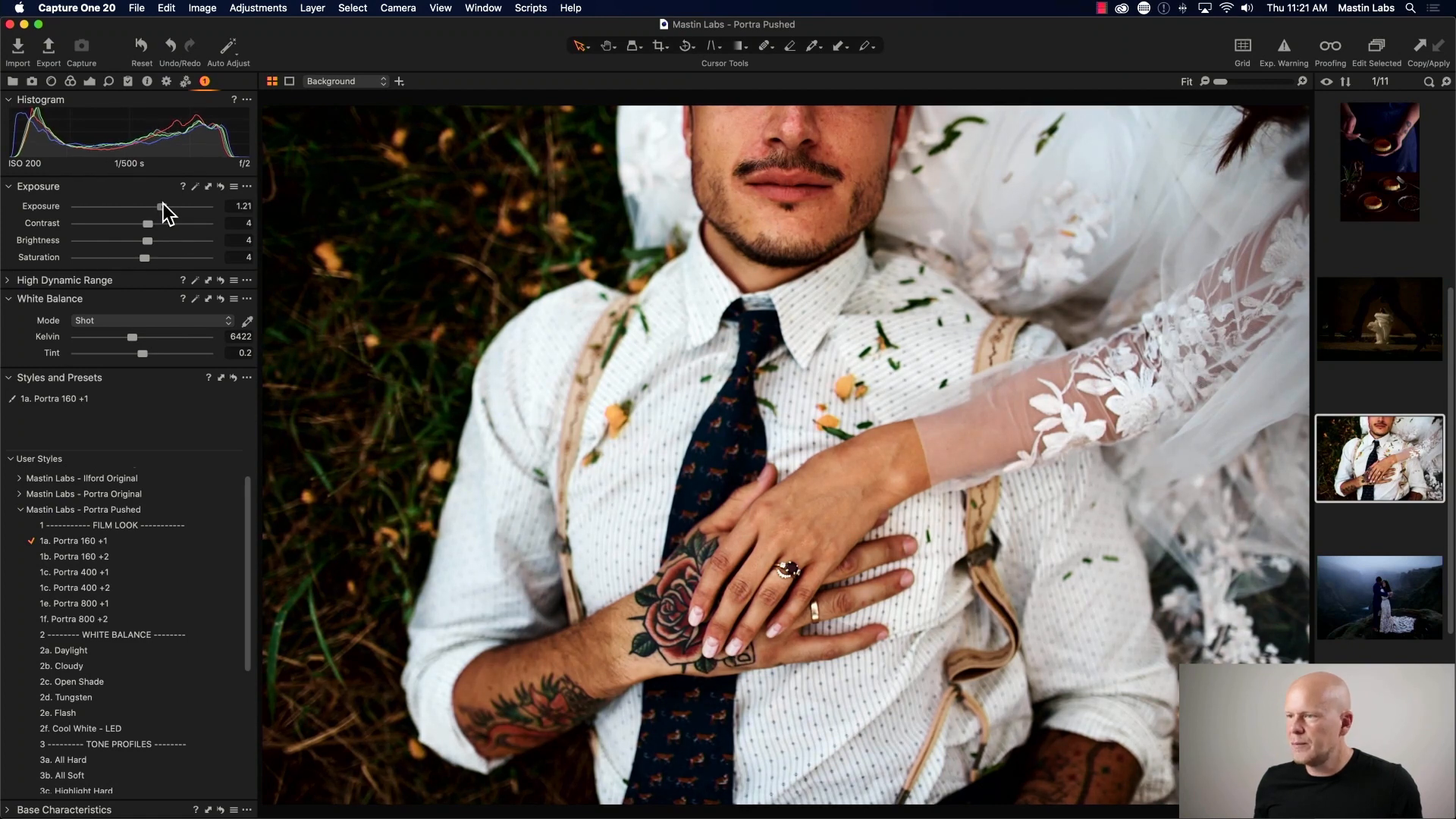
{"action": "mouse_move", "coordinate": [162, 203]}
{"action": "left_mouse_down"}
{"action": "mouse_move", "coordinate": [175, 203]}
{"action": "mouse_move", "coordinate": [161, 203]}
{"action": "left_mouse_up"}
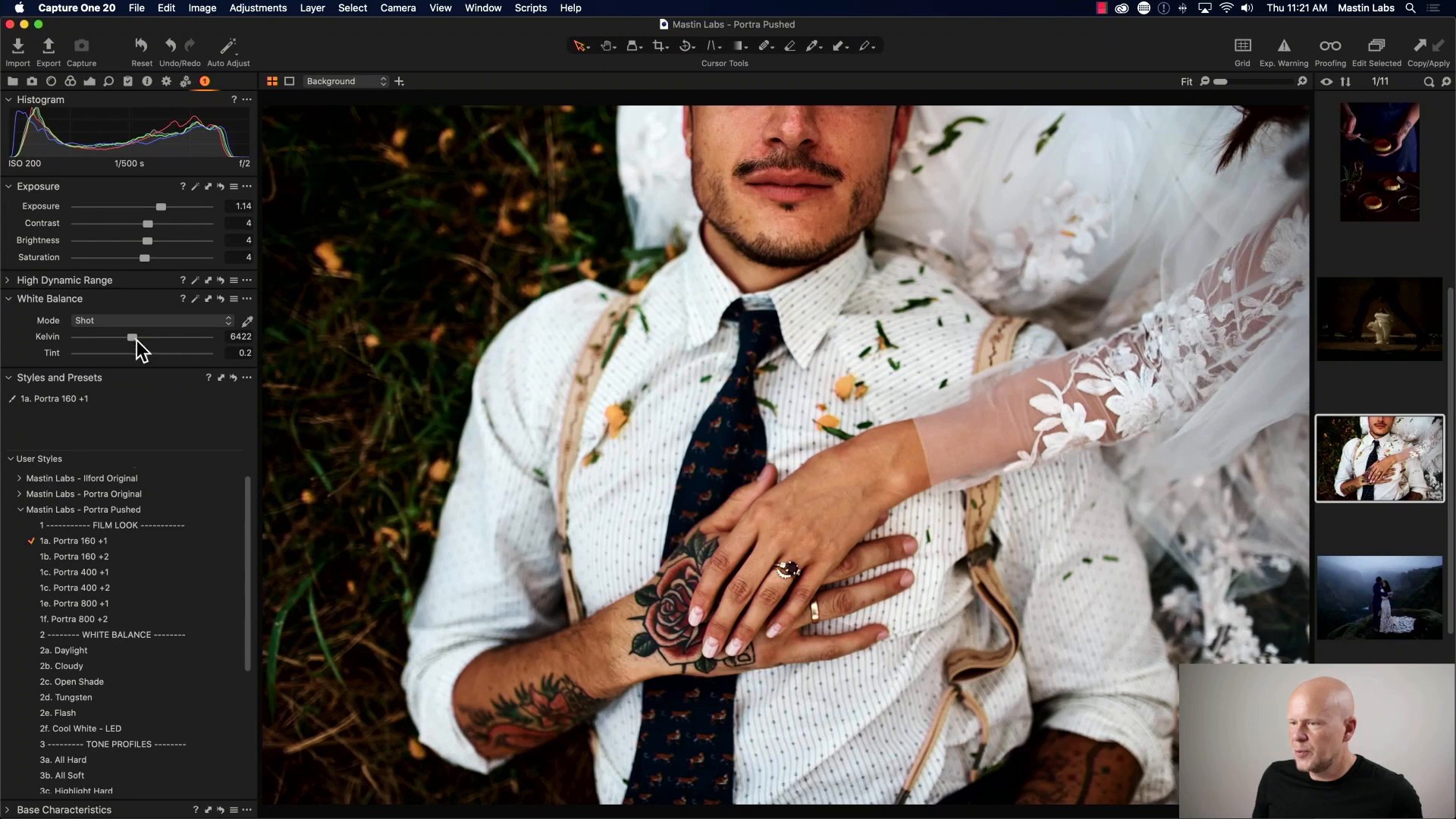
- Set the groom photo's white balance to 7147 Kelvin and its tint to 2.1
{"action": "left_click_drag", "start_coordinate": [134, 336], "coordinate": [140, 335]}
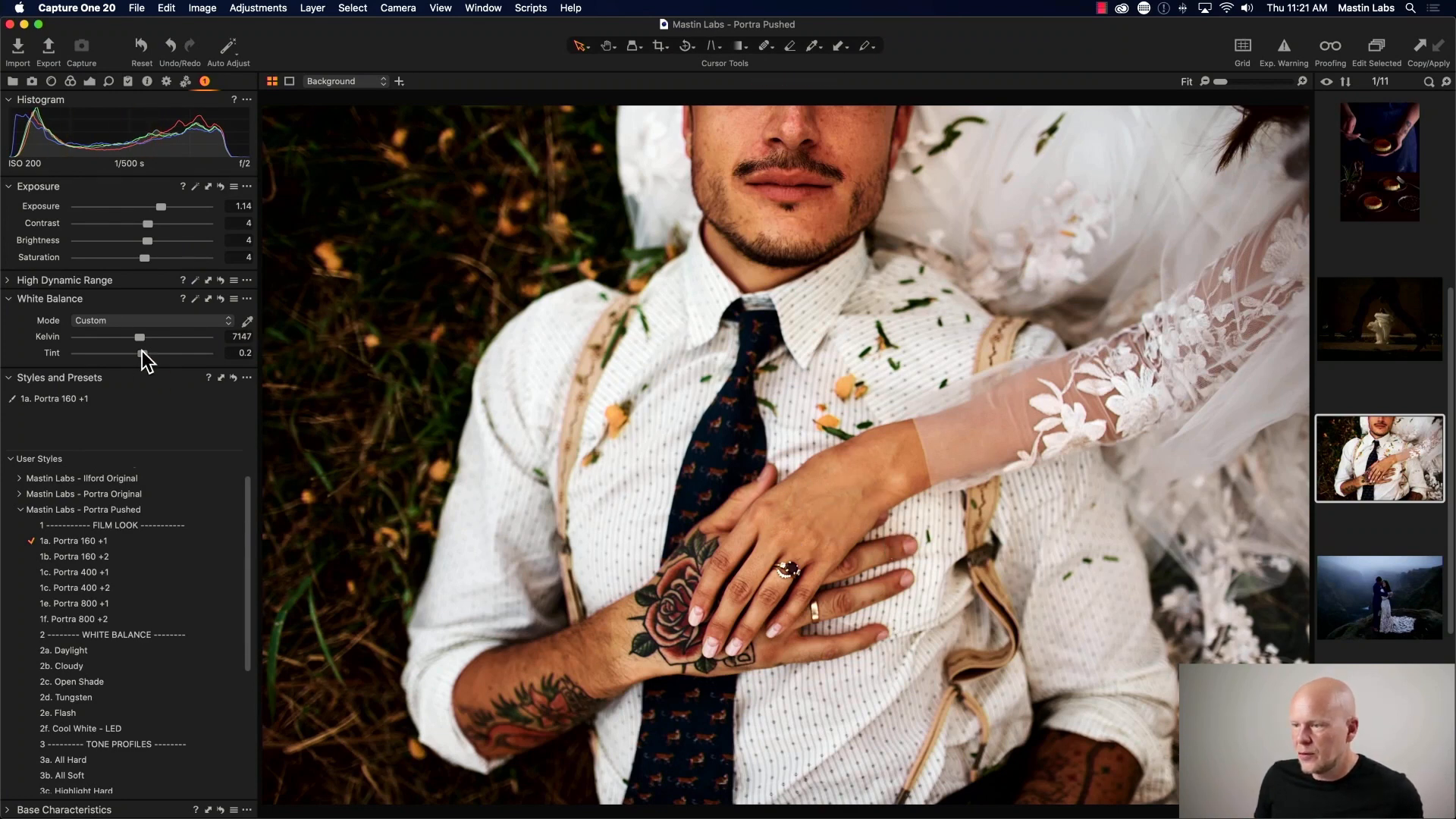
{"action": "left_click_drag", "start_coordinate": [143, 352], "coordinate": [144, 353]}
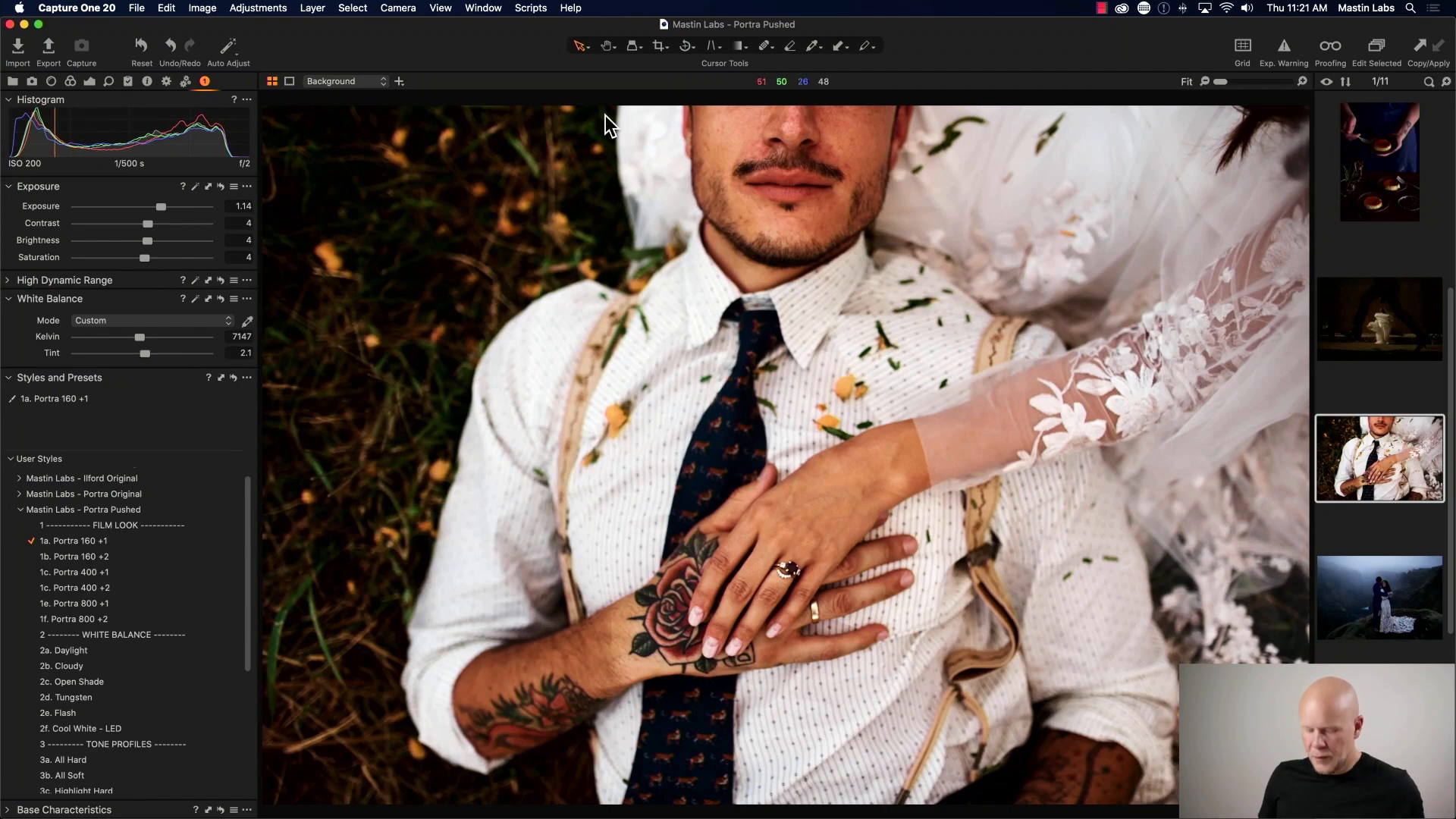
- Compare the groom photo with its unedited version using the before/after split and apply the 1b. Portra 160 +2 film look
{"action": "key", "text": "y"}
{"action": "left_click_drag", "start_coordinate": [785, 455], "coordinate": [250, 395]}
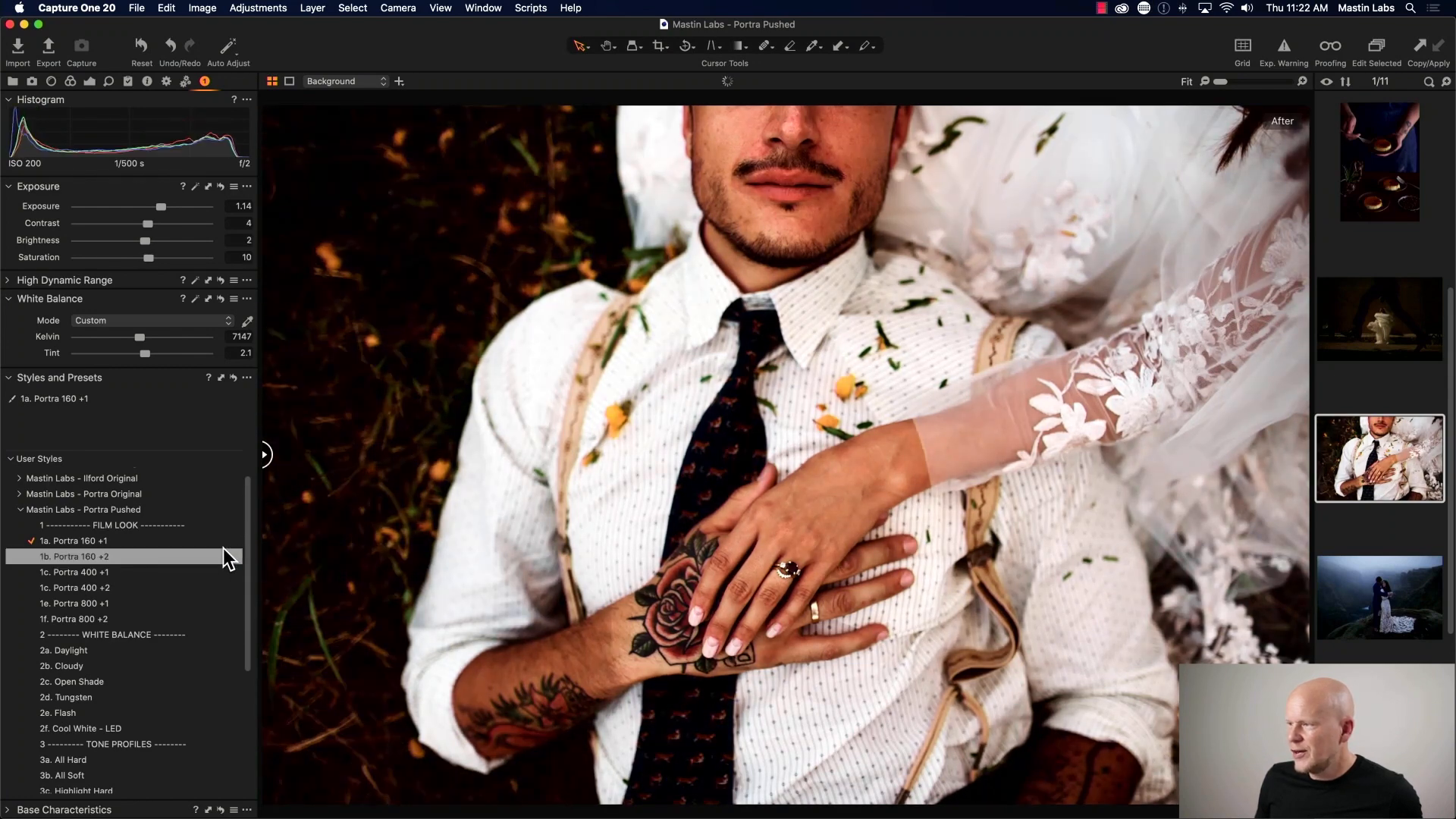
{"action": "left_click", "coordinate": [224, 550]}
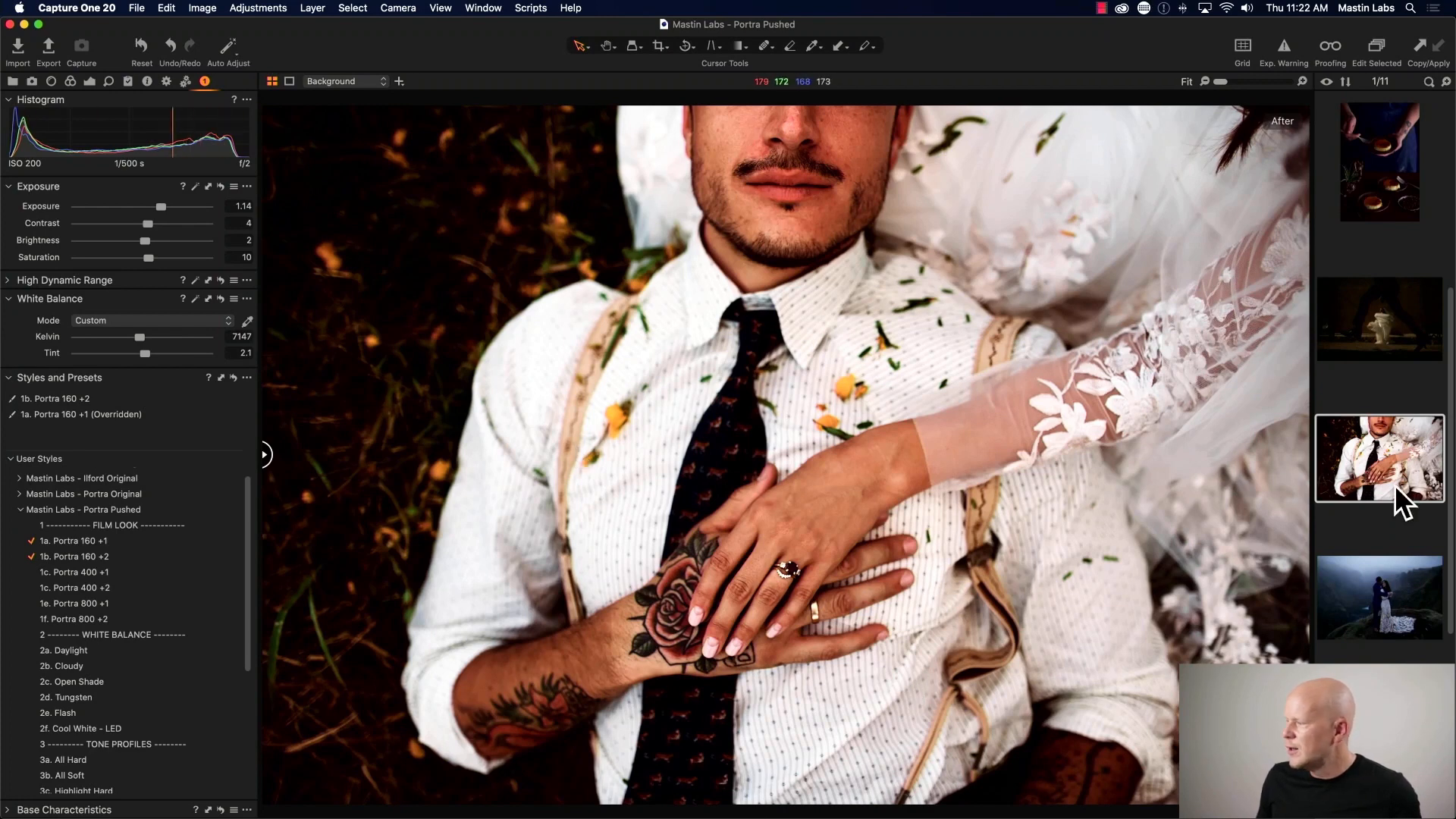
- Apply the 1a. Portra 160 +1 film look to the photo of the woman at the bar and set exposure to 0.27
{"action": "scroll", "coordinate": [1400, 484], "scroll_direction": "down", "scroll_amount": 5}
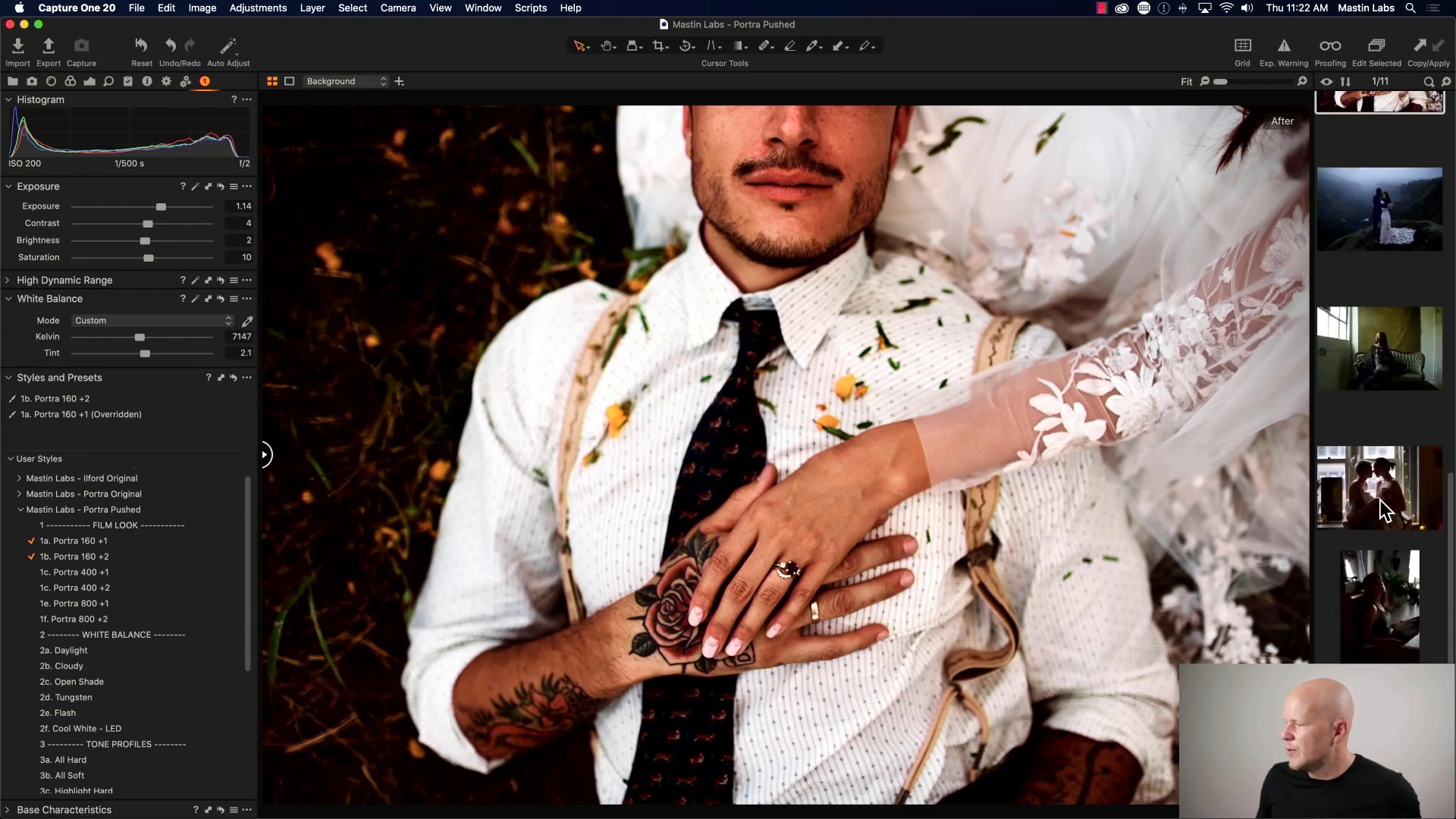
{"action": "scroll", "coordinate": [1379, 509], "scroll_direction": "up", "scroll_amount": 10}
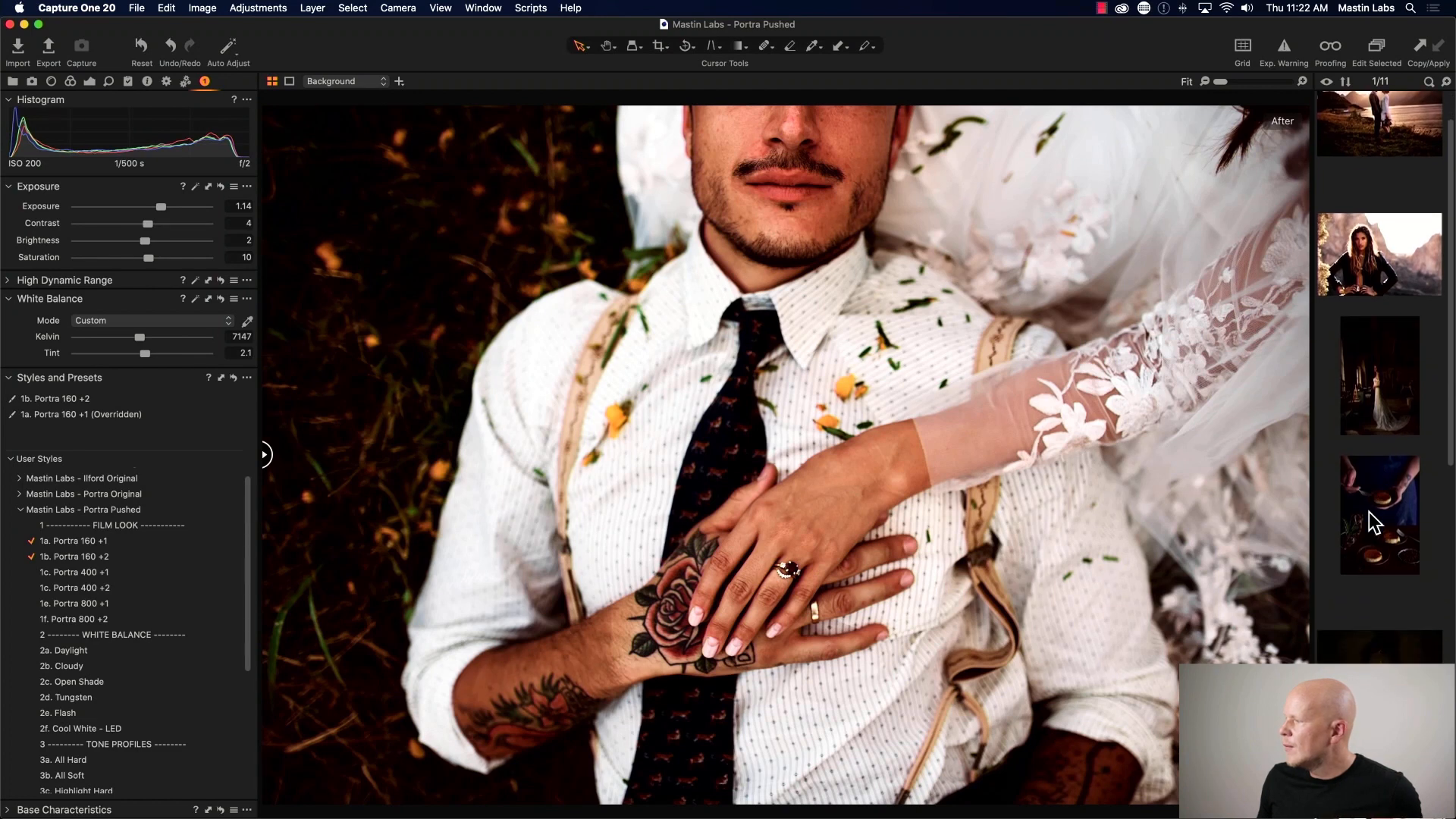
{"action": "scroll", "coordinate": [1368, 514], "scroll_direction": "down", "scroll_amount": 5}
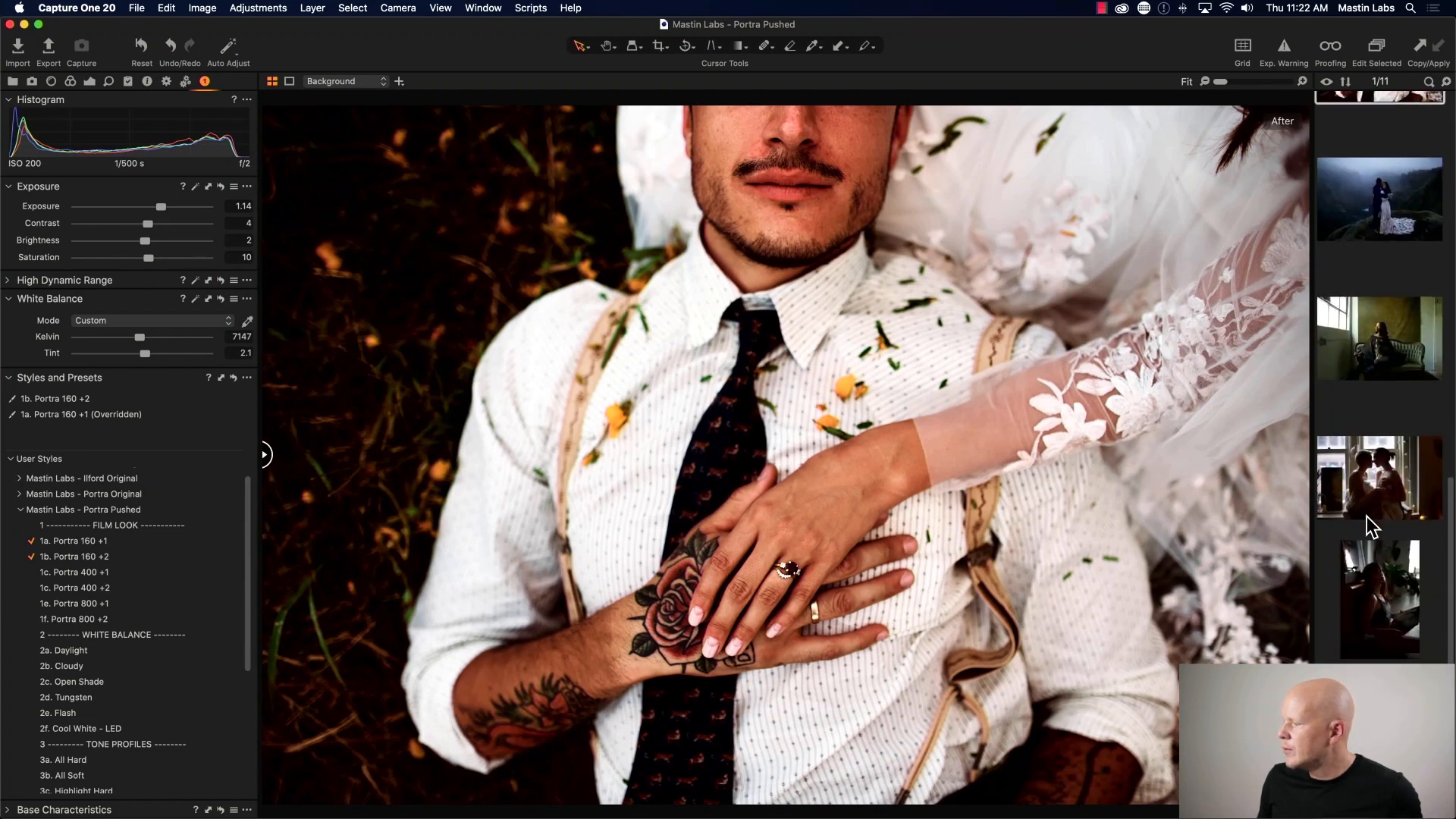
{"action": "scroll", "coordinate": [1370, 524], "scroll_direction": "up", "scroll_amount": 1}
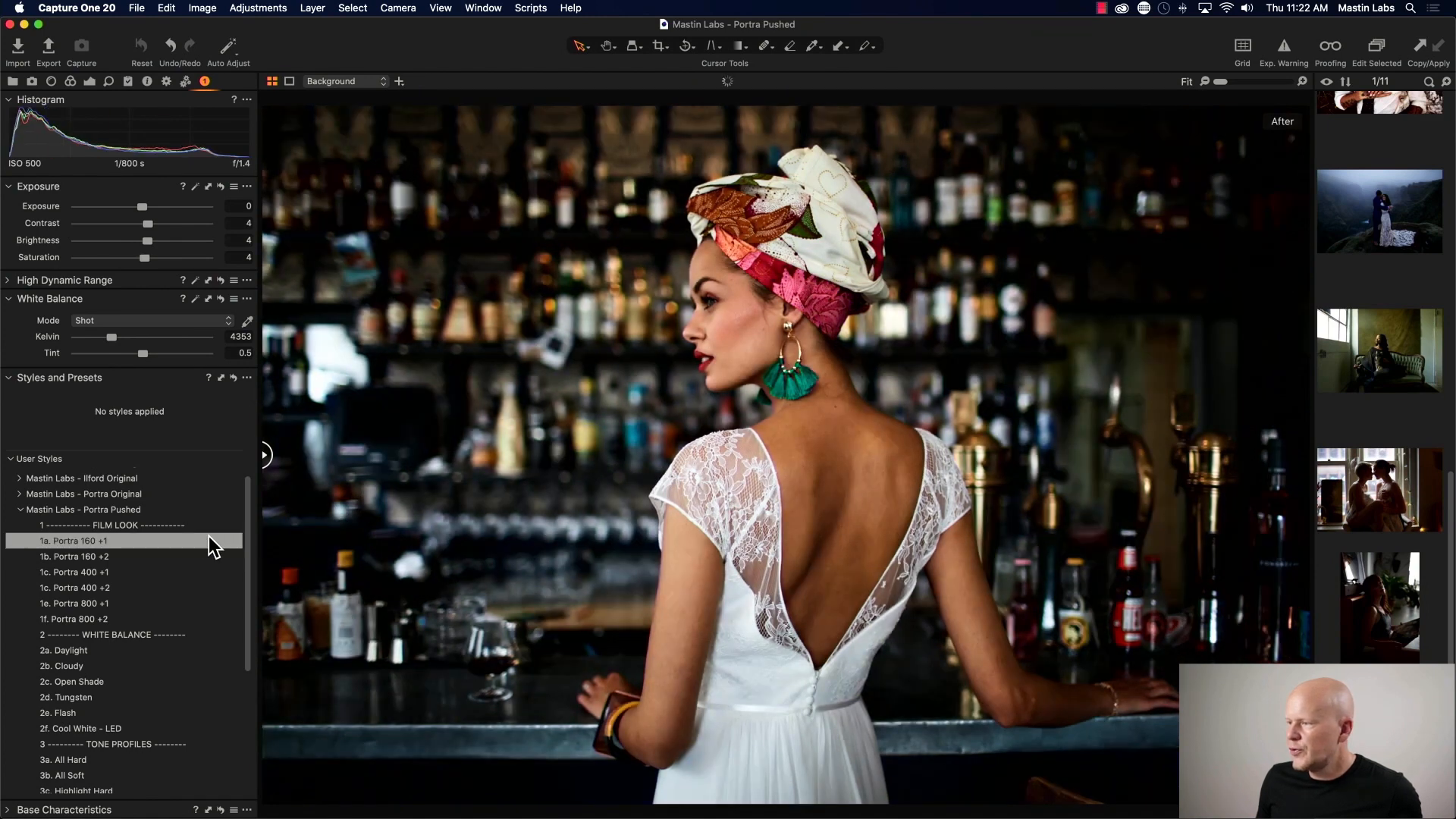
{"action": "left_click", "coordinate": [208, 538]}
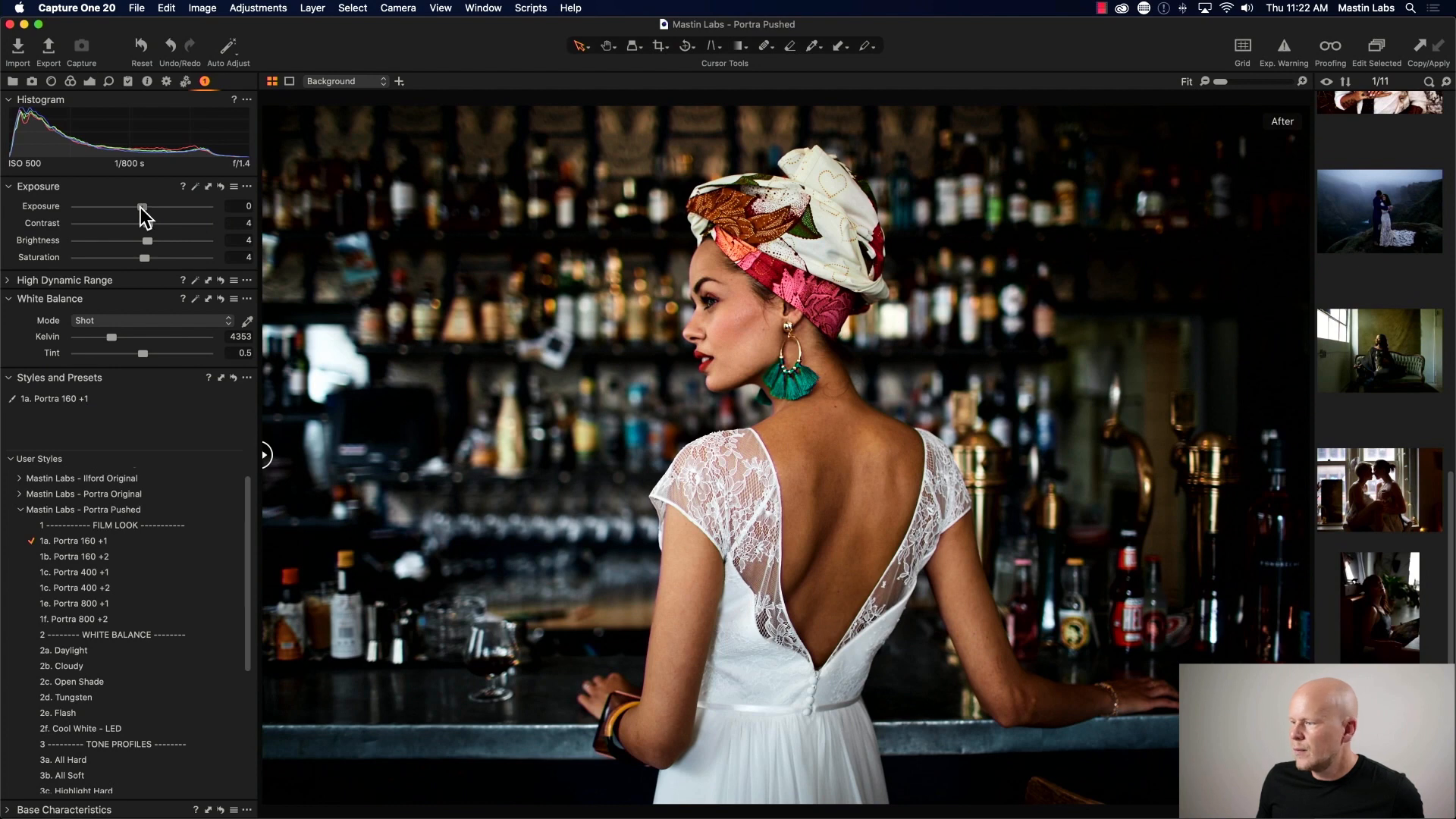
{"action": "left_click_drag", "start_coordinate": [141, 207], "coordinate": [146, 206]}
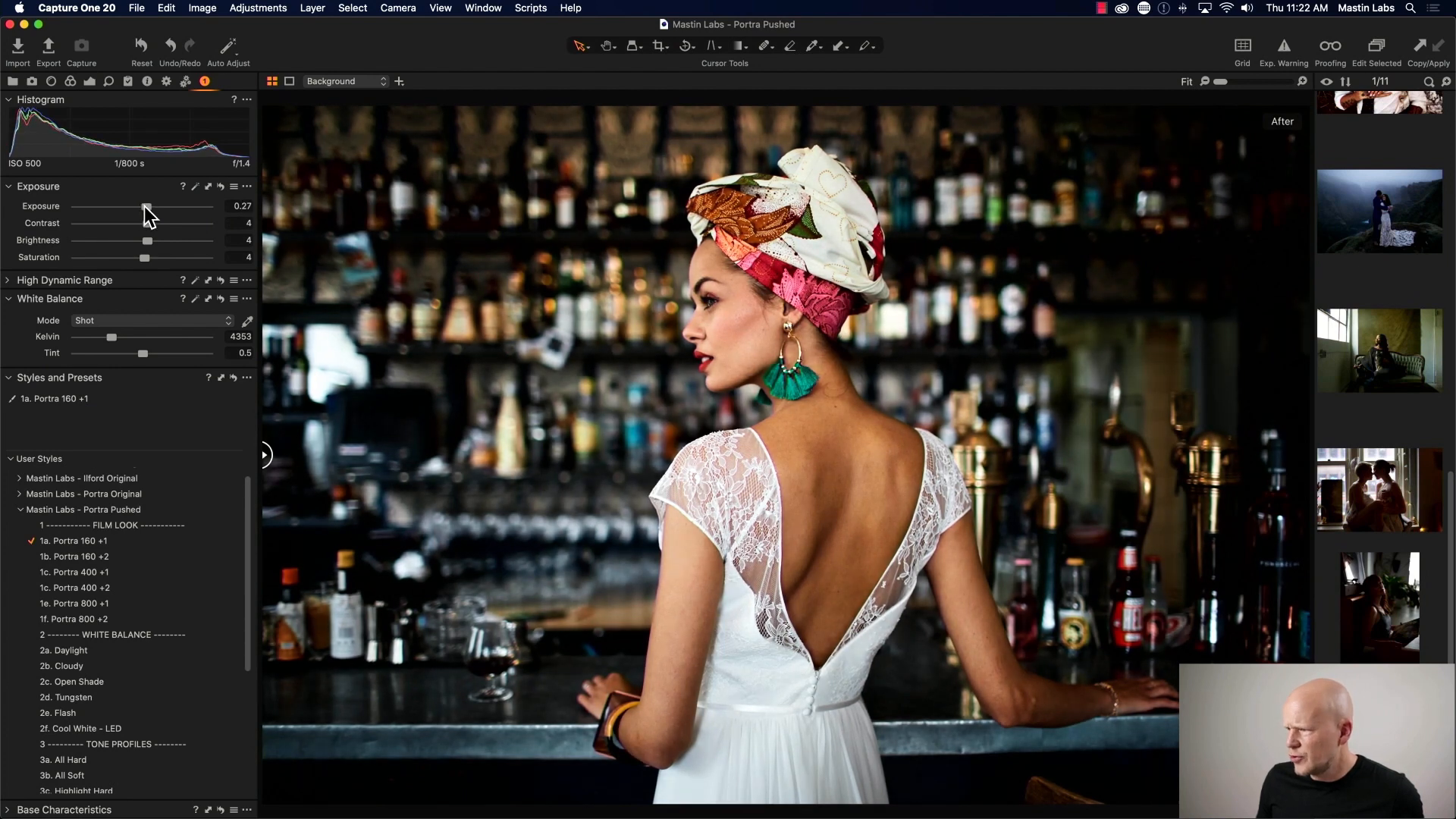
- Set the bar photo's white balance to 4762 Kelvin and its tint to 2.5
{"action": "left_click_drag", "start_coordinate": [114, 336], "coordinate": [118, 337]}
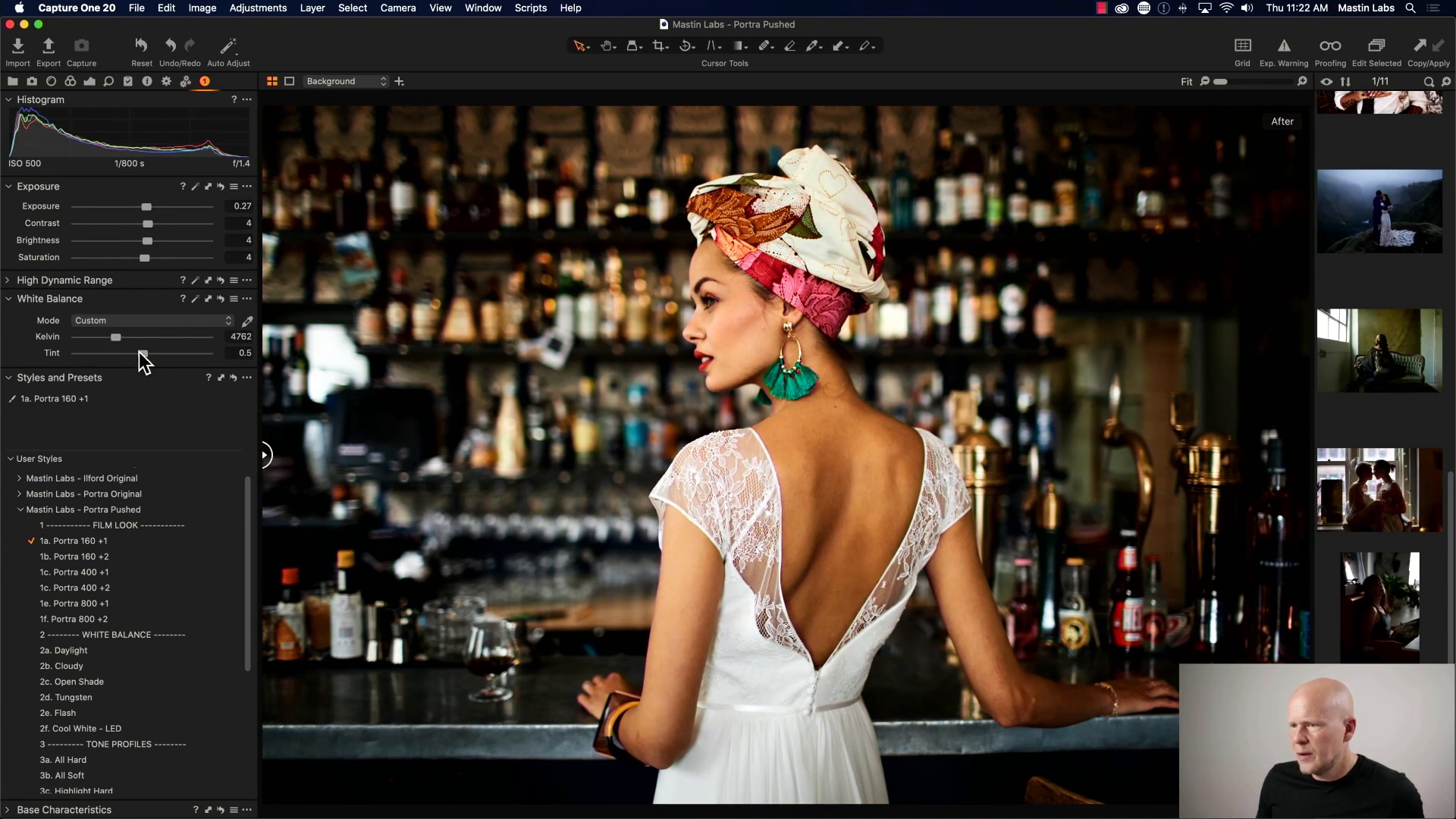
{"action": "left_click_drag", "start_coordinate": [141, 353], "coordinate": [145, 354]}
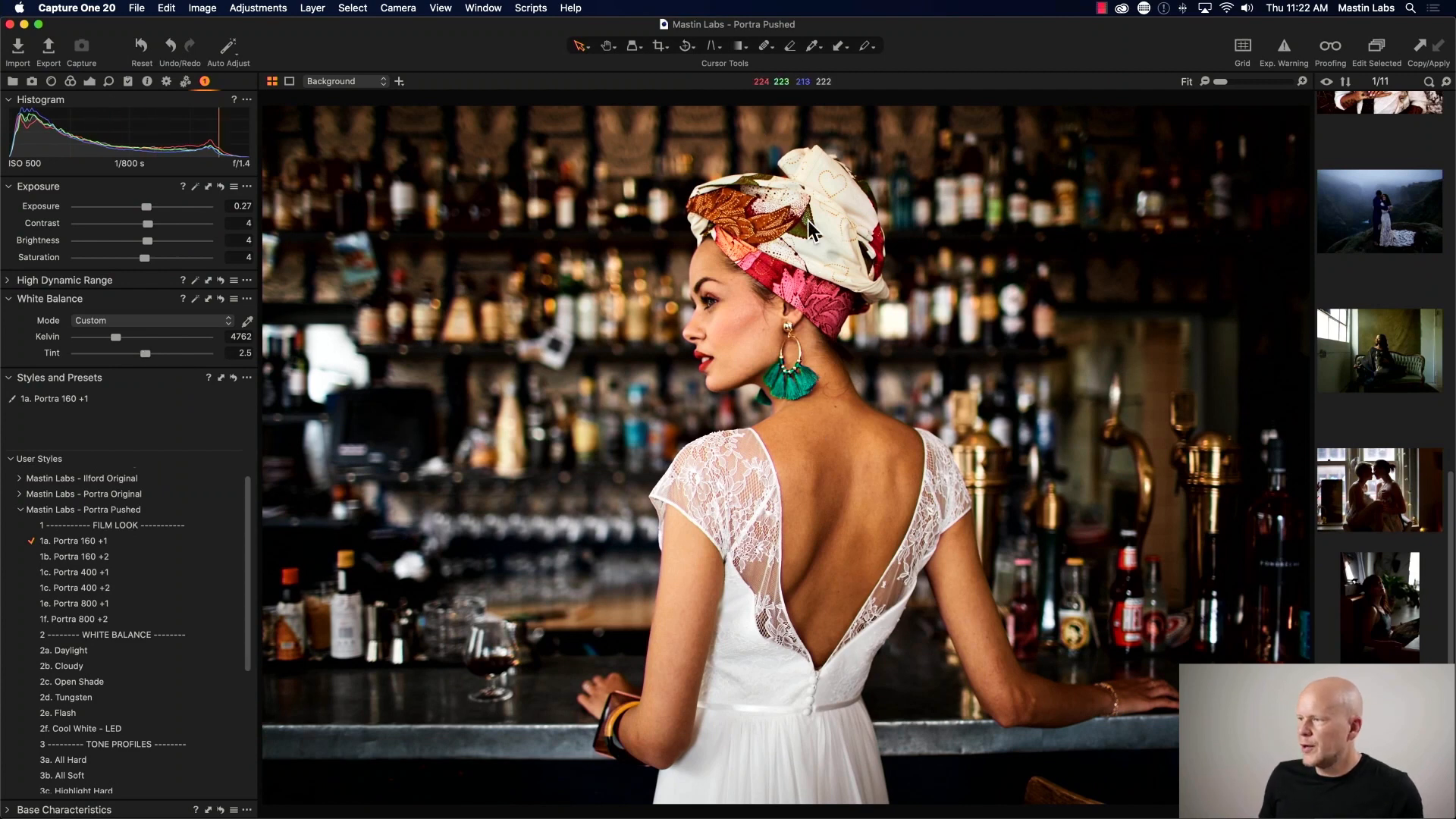
- Compare the bar photo with its unedited version by sweeping the before/after split across it, and close the comparison
{"action": "key", "text": "y"}
{"action": "left_click_drag", "start_coordinate": [782, 455], "coordinate": [298, 416]}
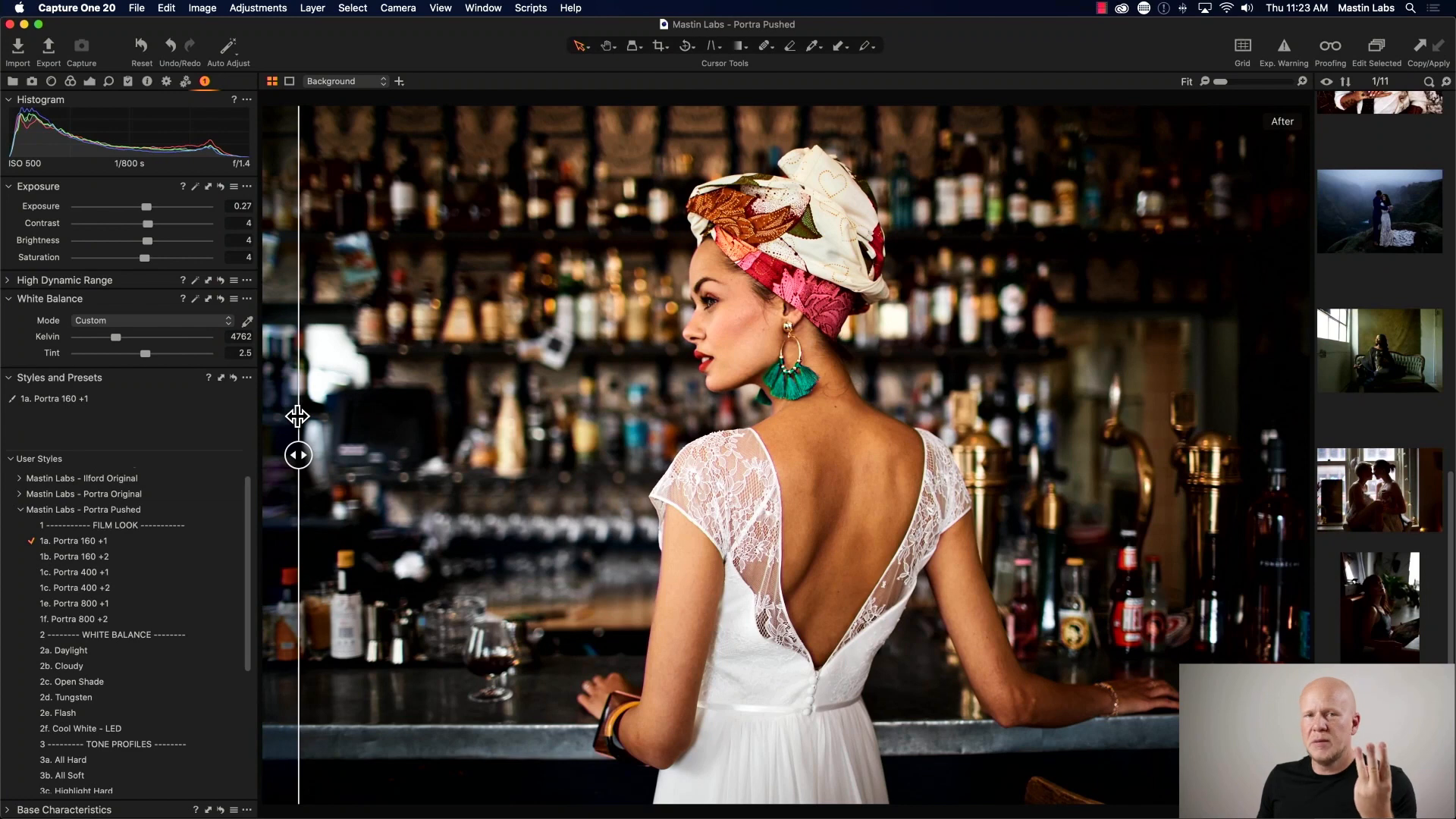
{"action": "left_click_drag", "start_coordinate": [297, 416], "coordinate": [425, 412]}
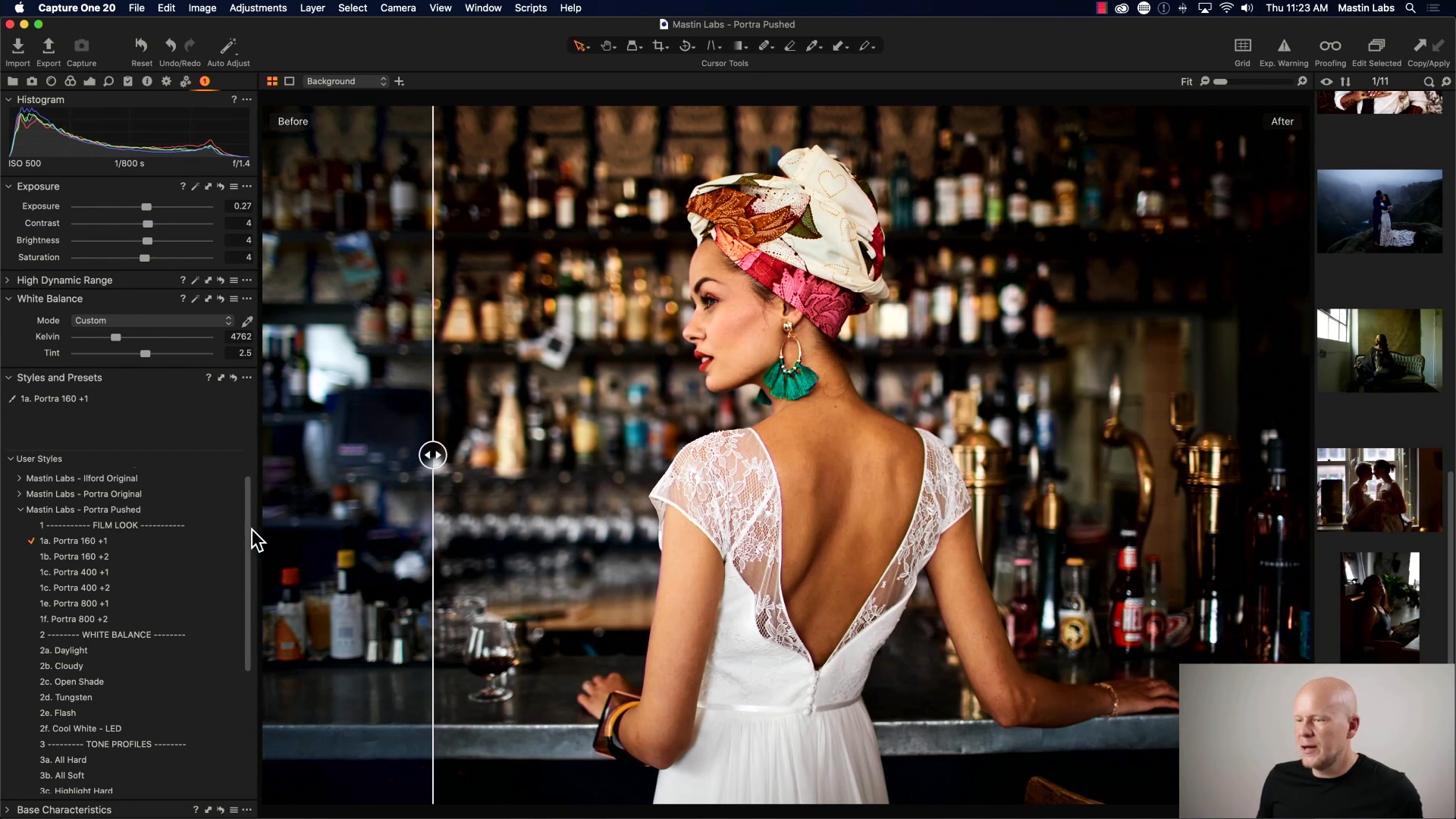
{"action": "key", "text": "y"}
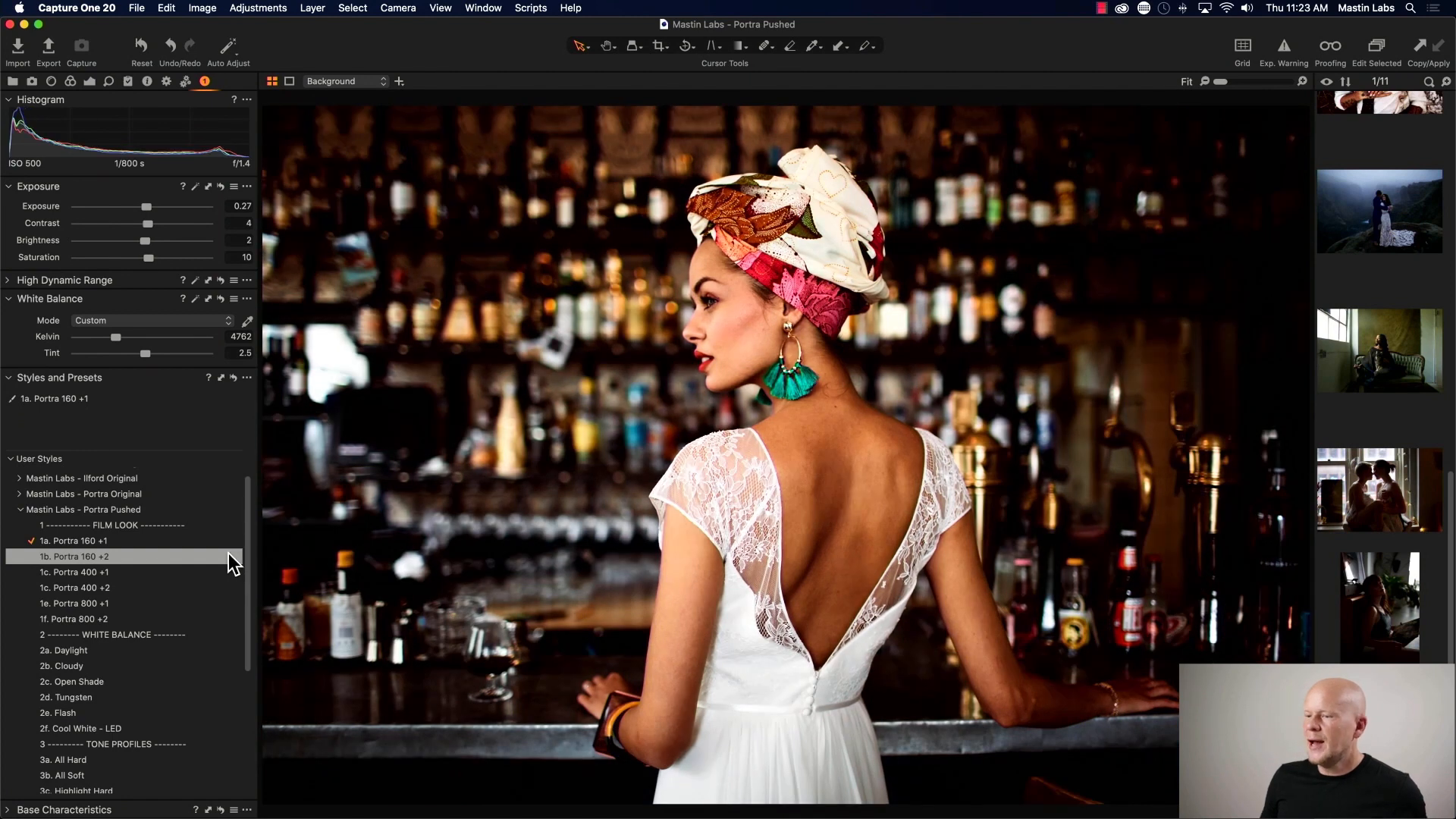
- Apply the 1b. Portra 160 +2 film look to the bar photo and compare it with the original in the before/after split
{"action": "left_click", "coordinate": [229, 556]}
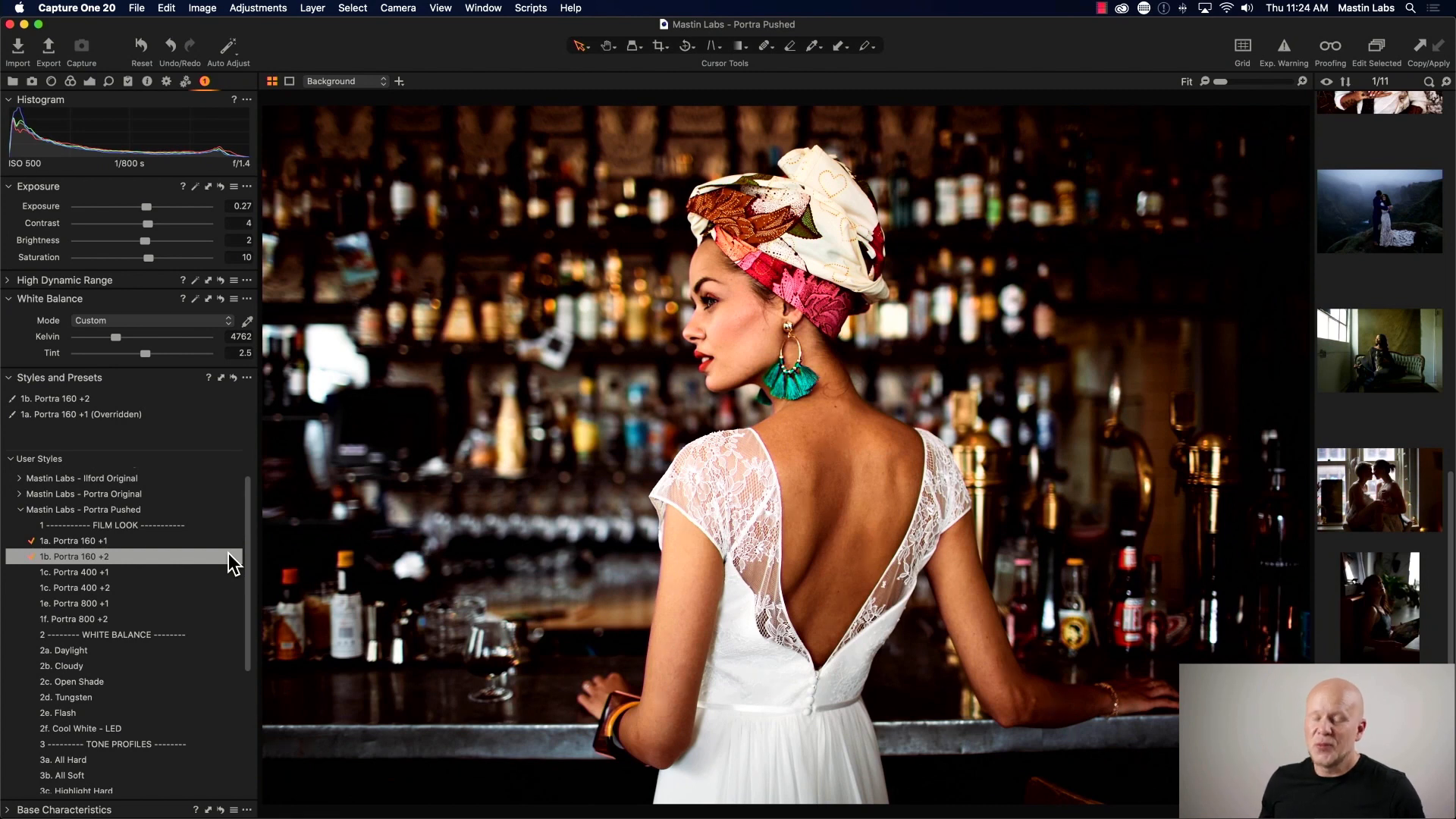
{"action": "left_click", "coordinate": [229, 562]}
{"action": "key", "text": "y"}
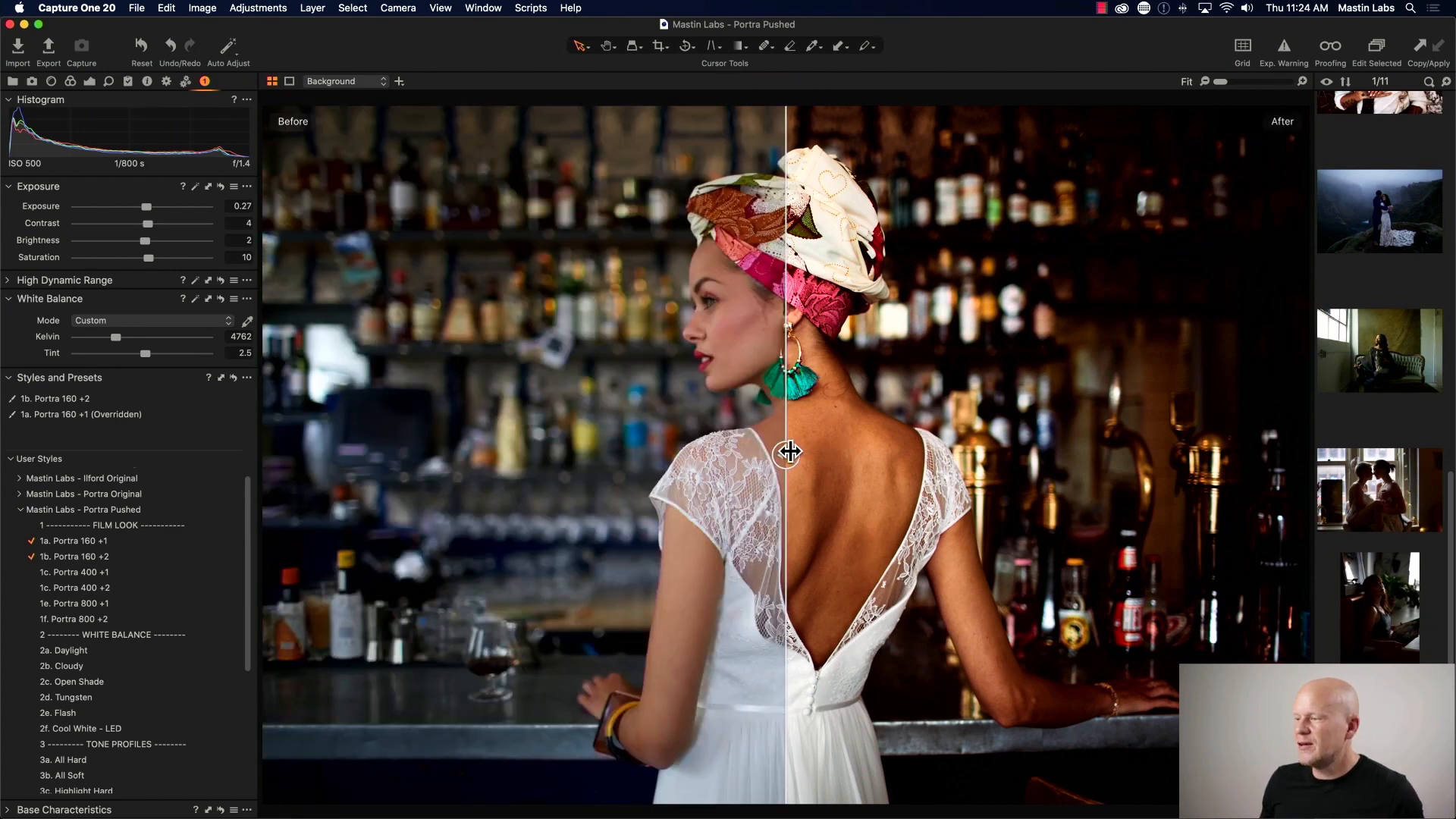
{"action": "left_click_drag", "start_coordinate": [781, 455], "coordinate": [286, 421]}
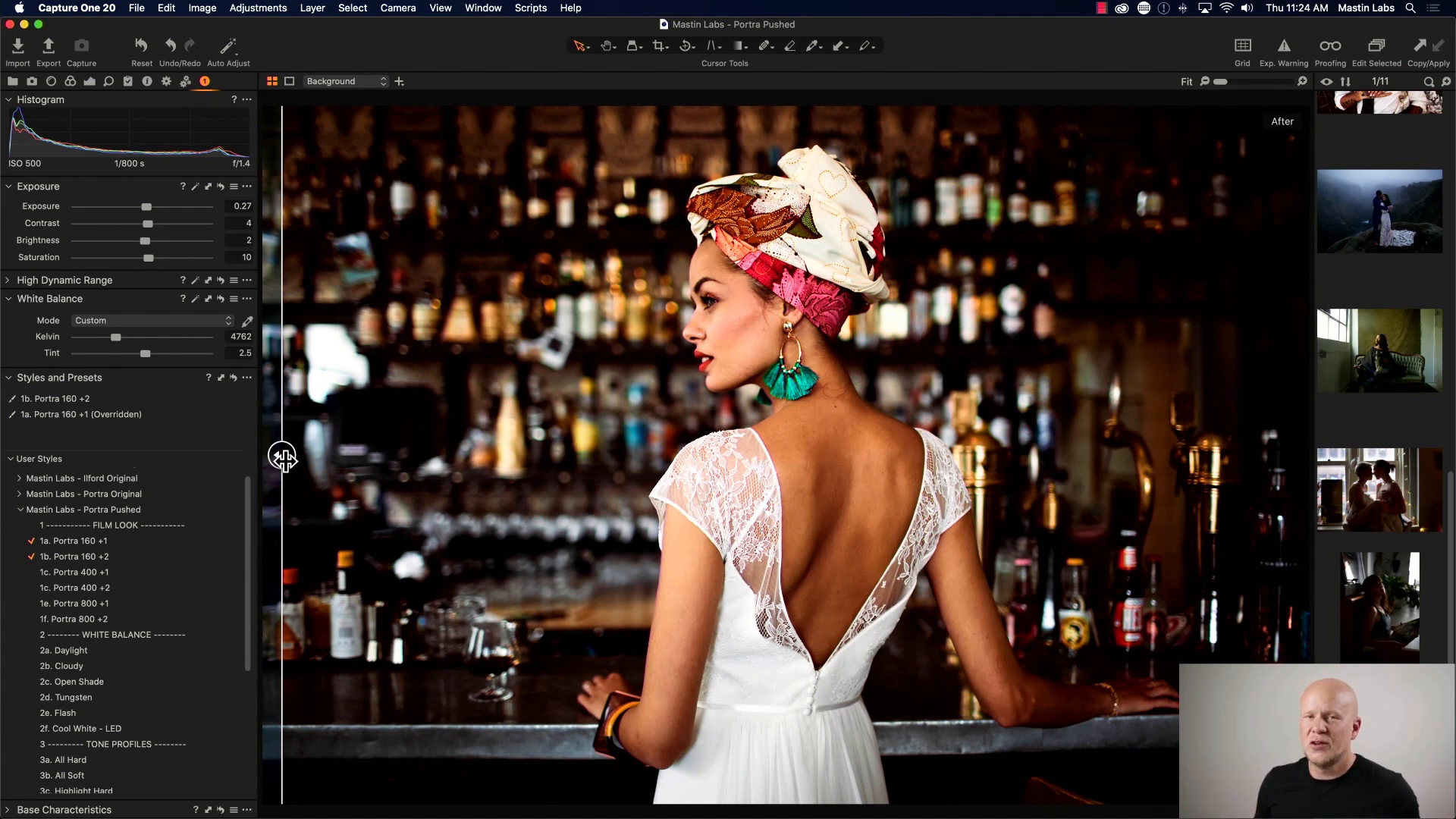
{"action": "left_click_drag", "start_coordinate": [282, 458], "coordinate": [325, 455]}
- Apply the 1c. Portra 400 +1 film look to the dark food photo of hands holding a plated dessert
{"action": "scroll", "coordinate": [1410, 372], "scroll_direction": "up", "scroll_amount": 10}
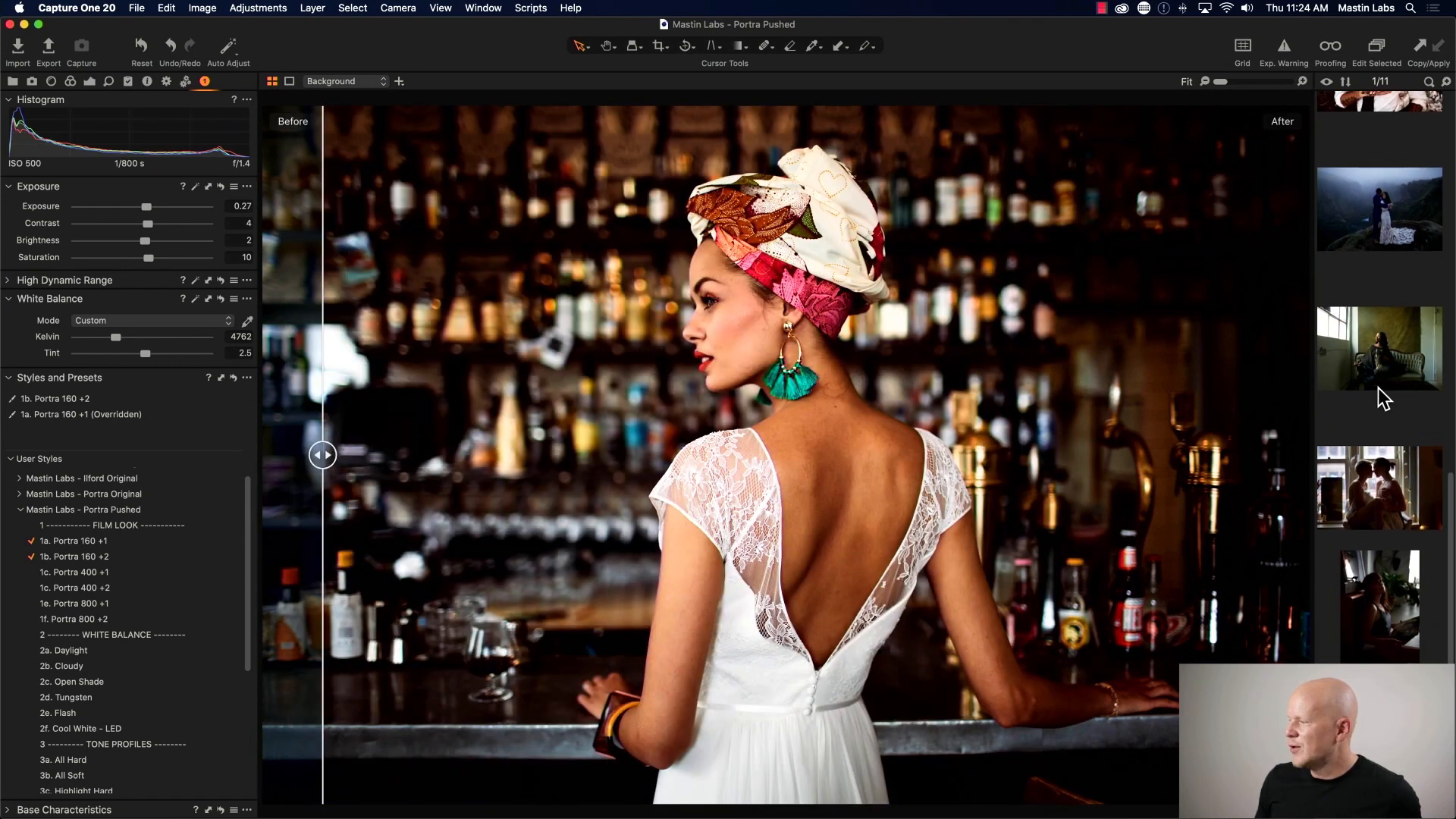
{"action": "scroll", "coordinate": [1375, 384], "scroll_direction": "up", "scroll_amount": 10}
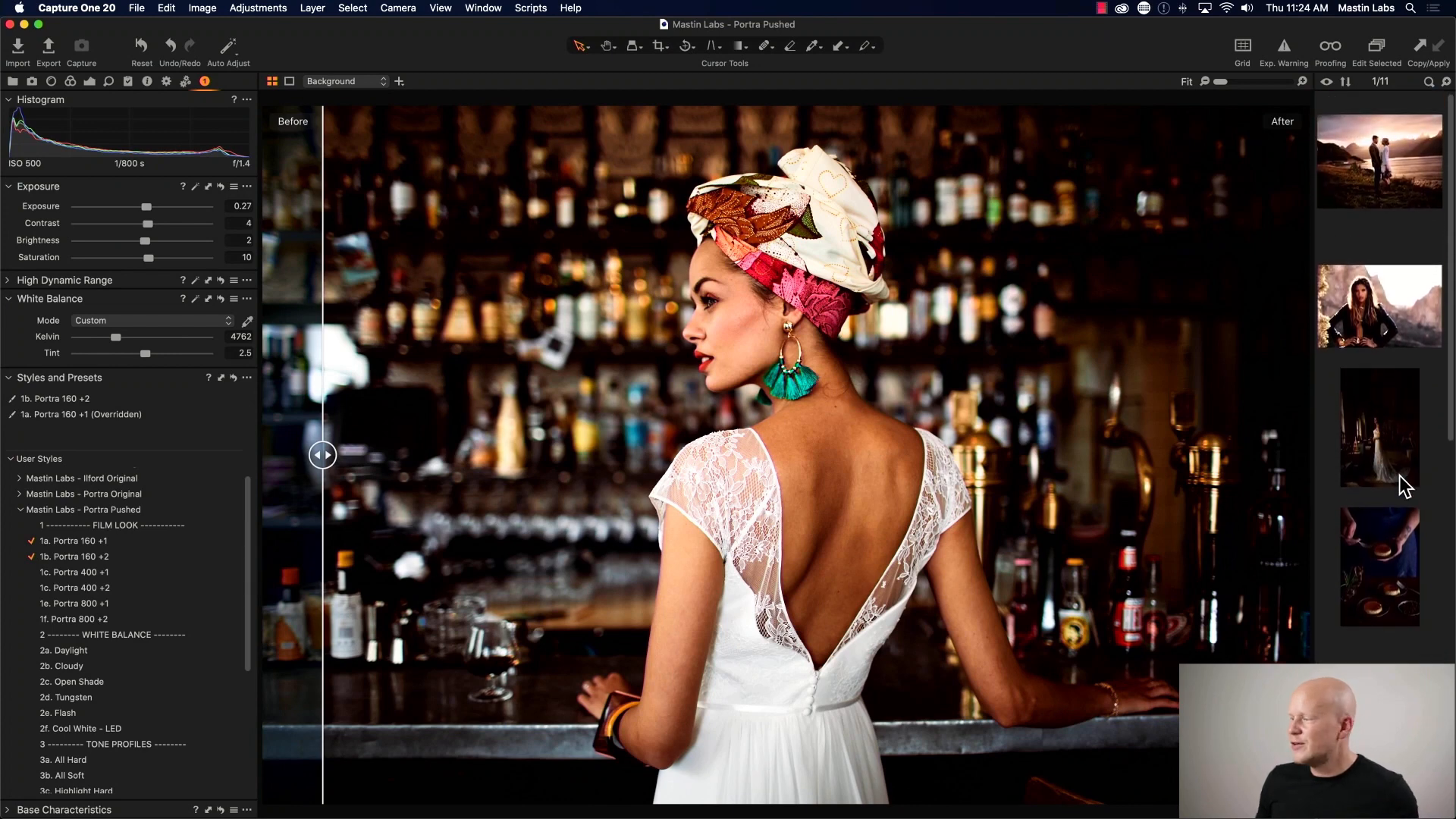
{"action": "left_click", "coordinate": [1350, 568]}
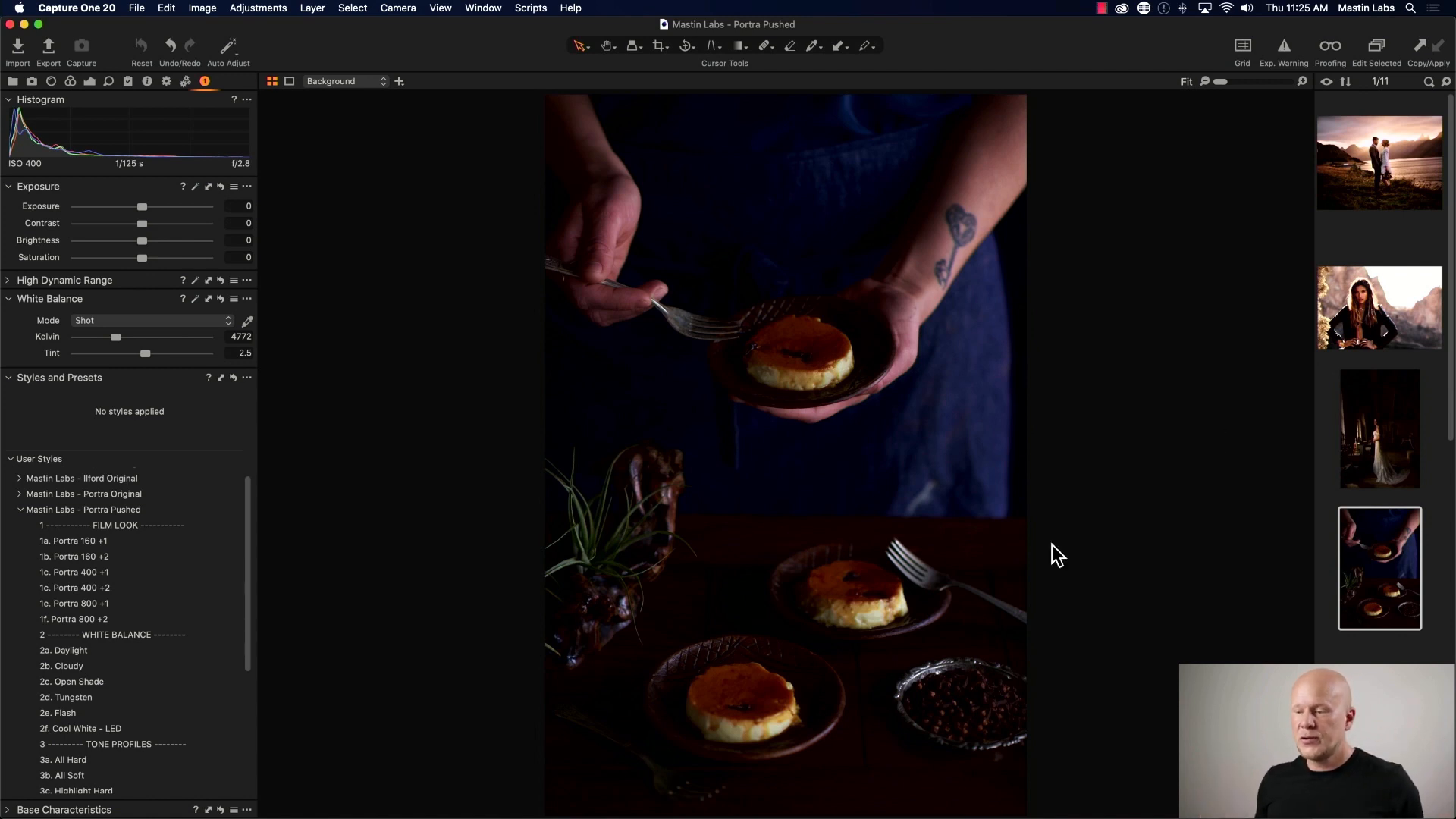
{"action": "left_click_drag", "start_coordinate": [246, 516], "coordinate": [239, 640]}
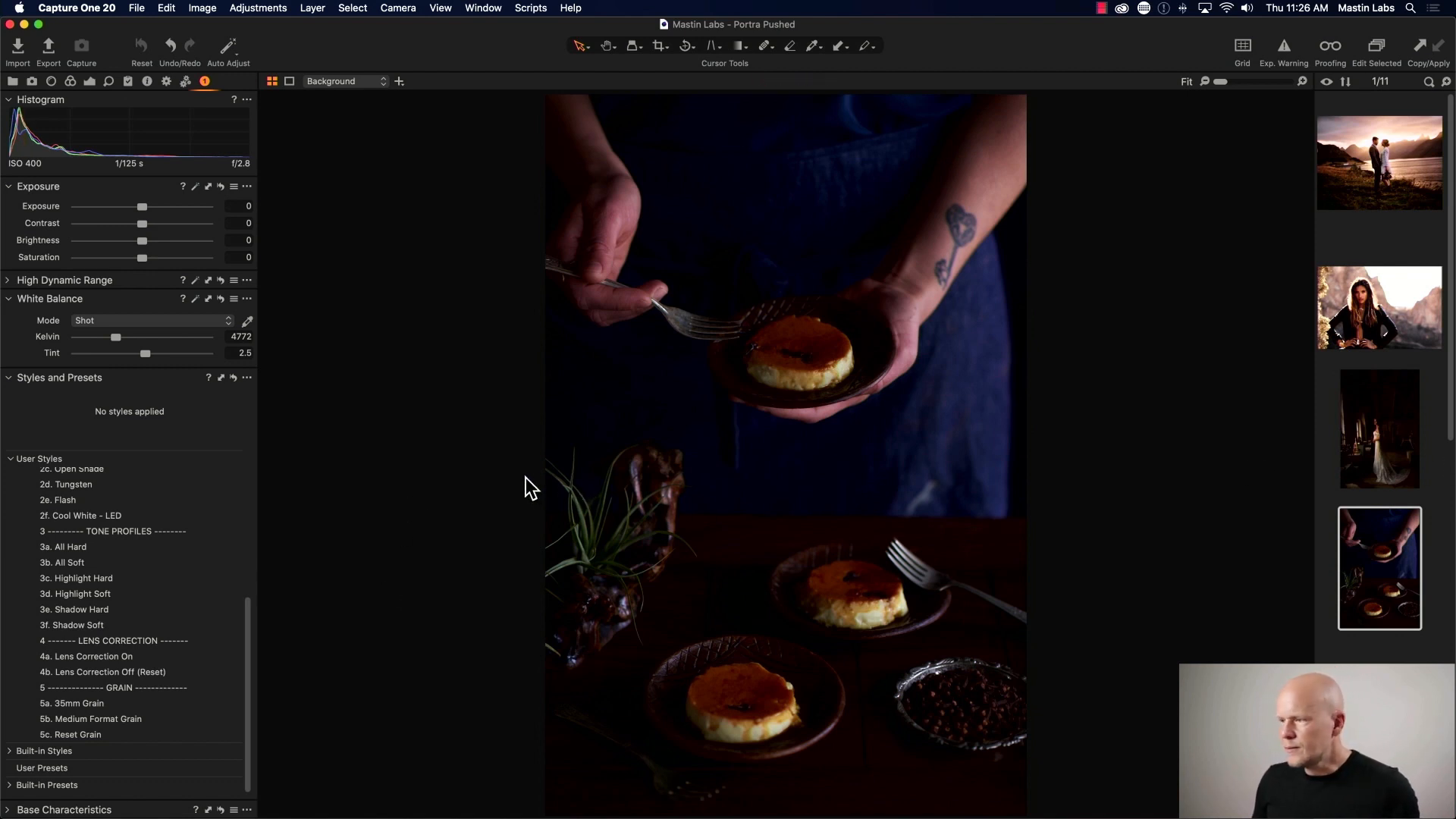
{"action": "left_click_drag", "start_coordinate": [250, 674], "coordinate": [250, 513]}
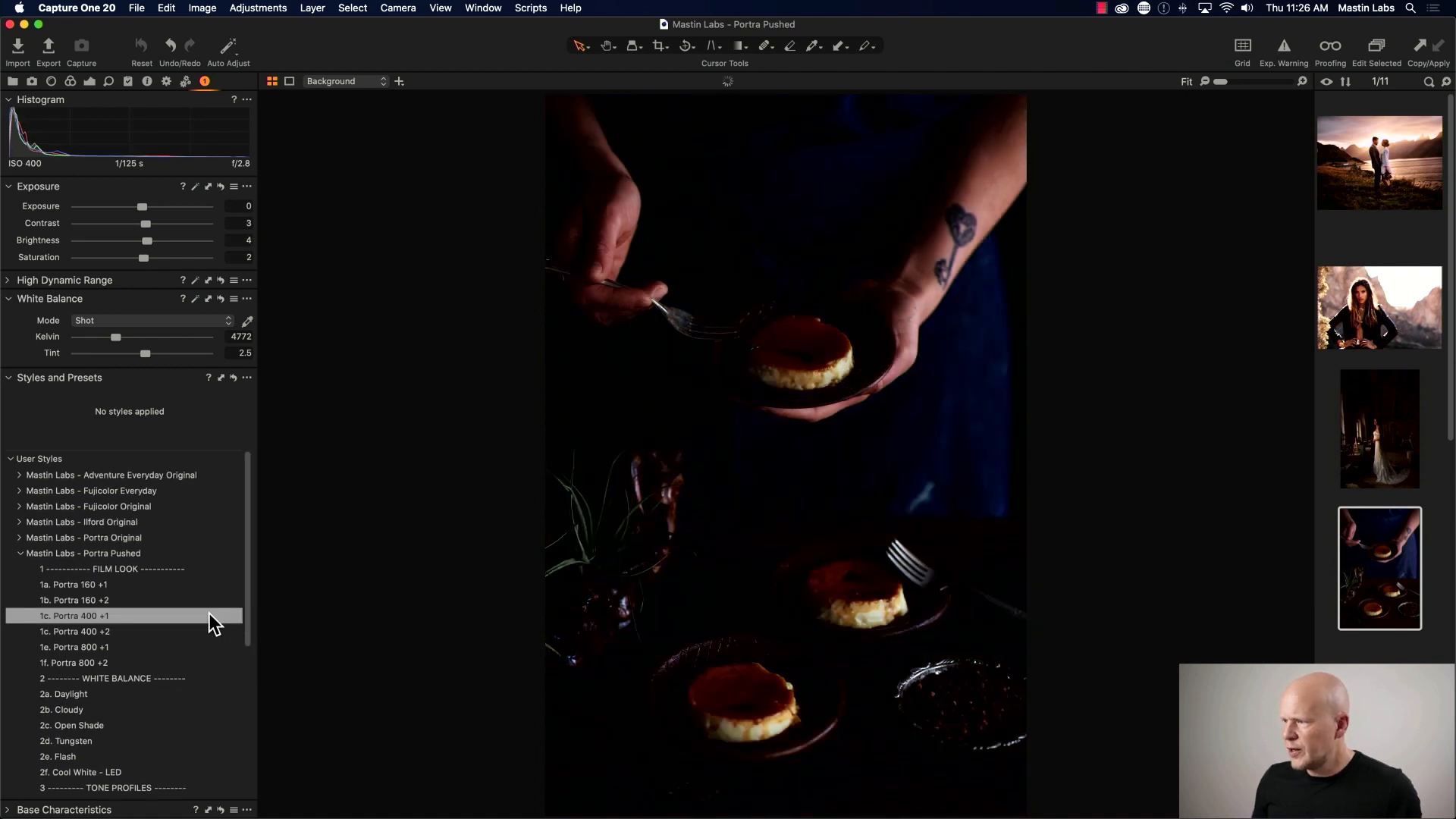
{"action": "left_click", "coordinate": [172, 615]}
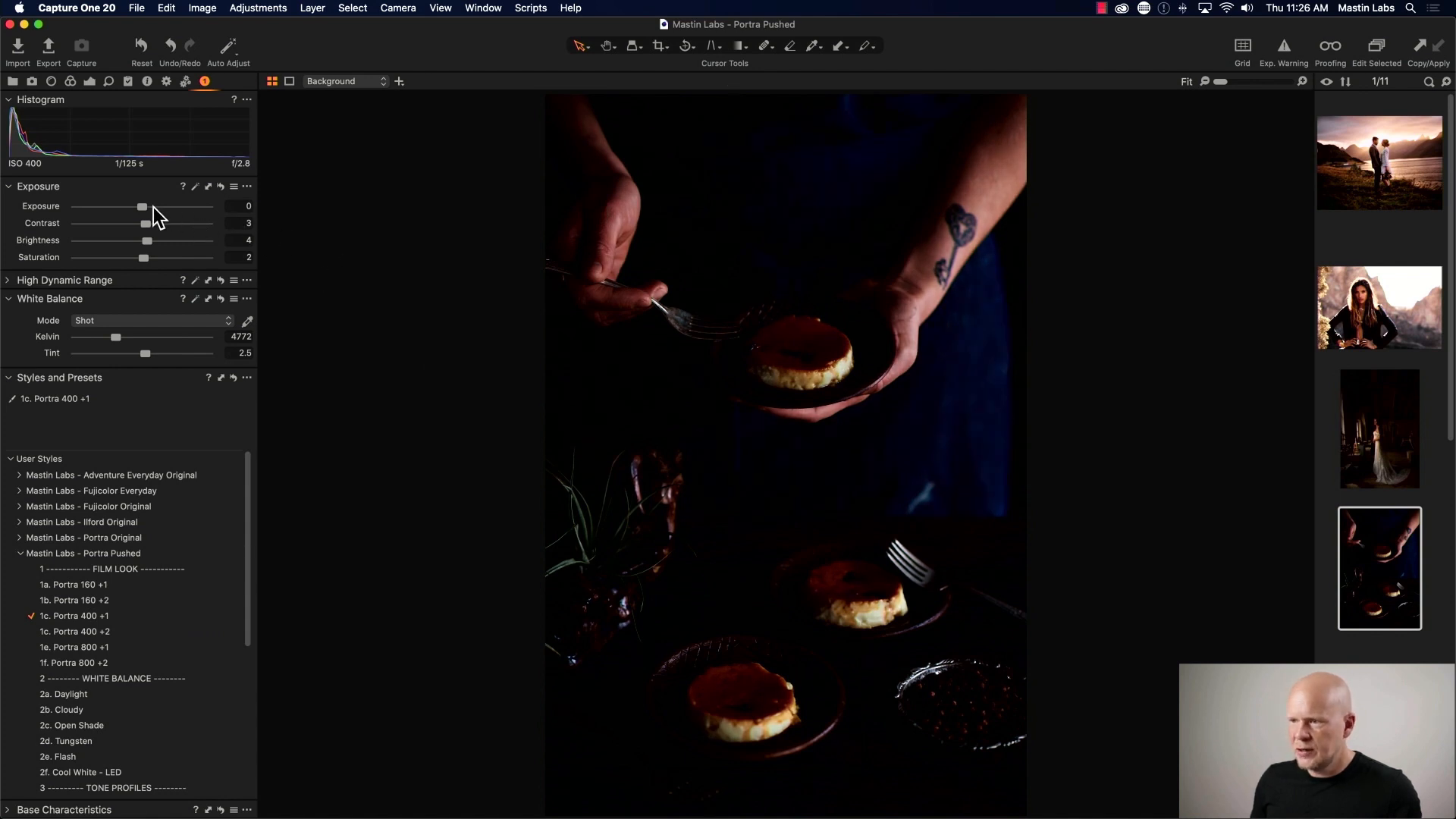
- Set the dessert photo's exposure to 1.71 and its white balance to 5768 Kelvin with a tint of 0.4
{"action": "left_click_drag", "start_coordinate": [140, 205], "coordinate": [162, 203]}
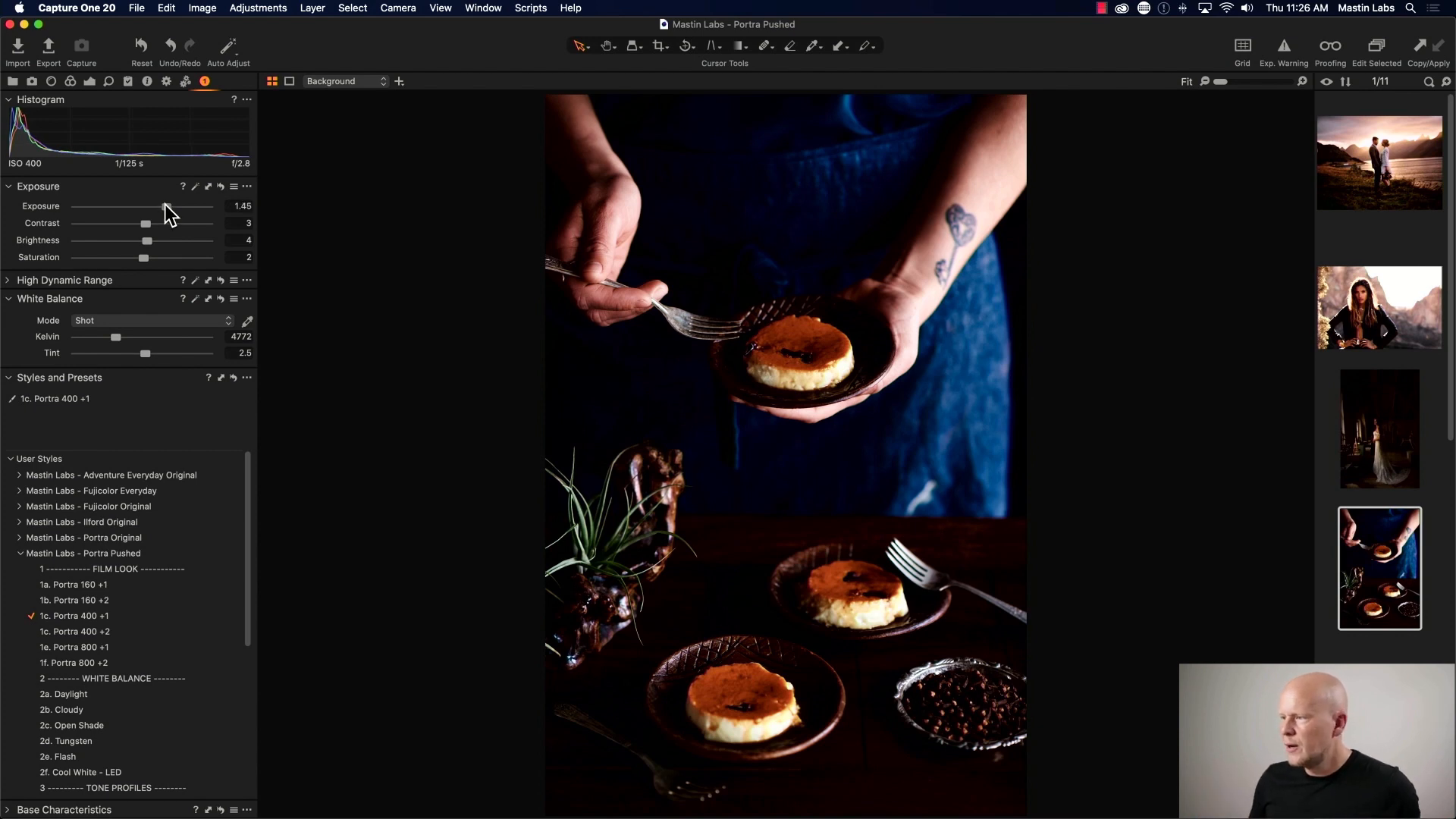
{"action": "left_click_drag", "start_coordinate": [165, 203], "coordinate": [170, 203]}
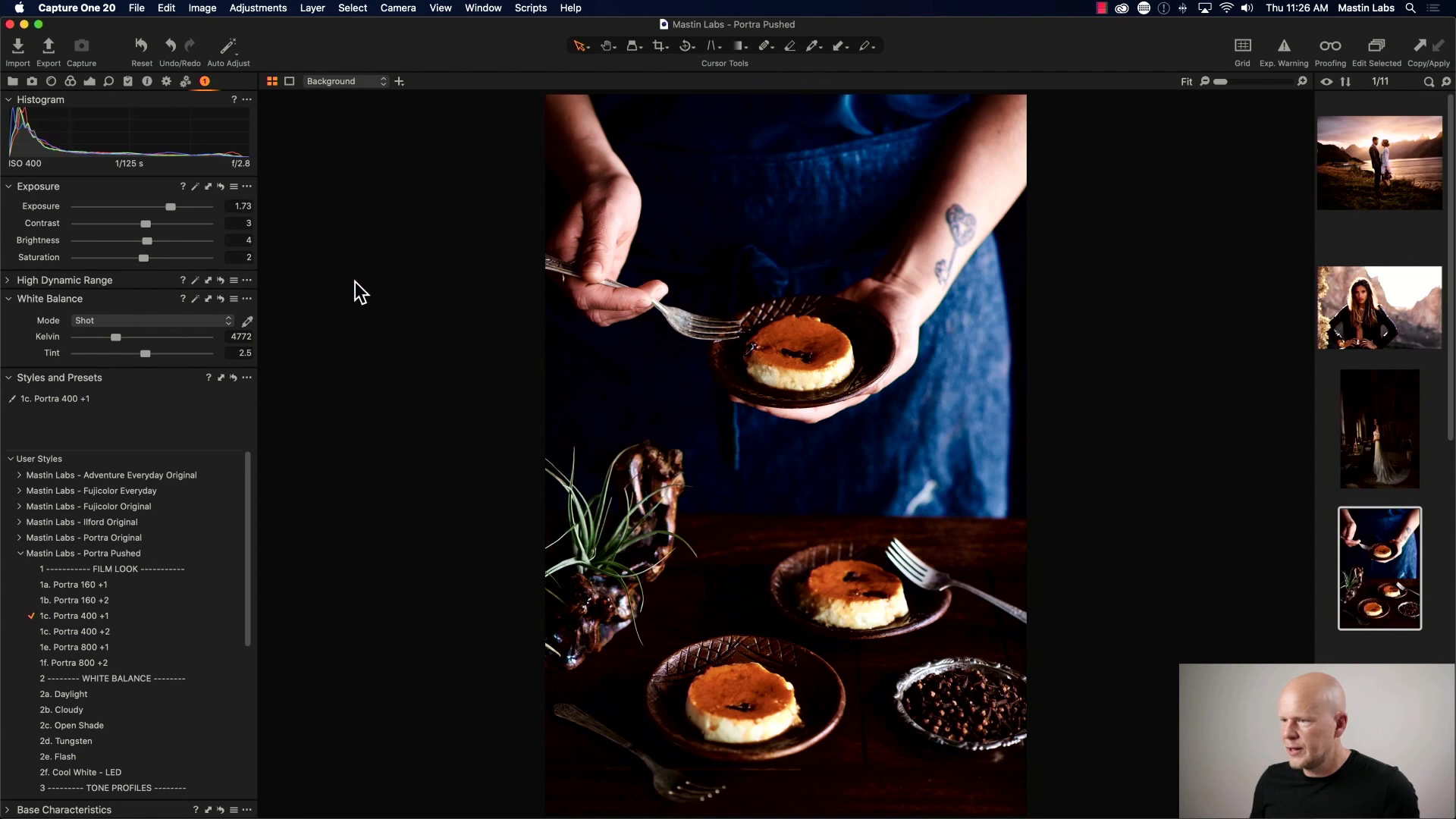
{"action": "left_click", "coordinate": [166, 208]}
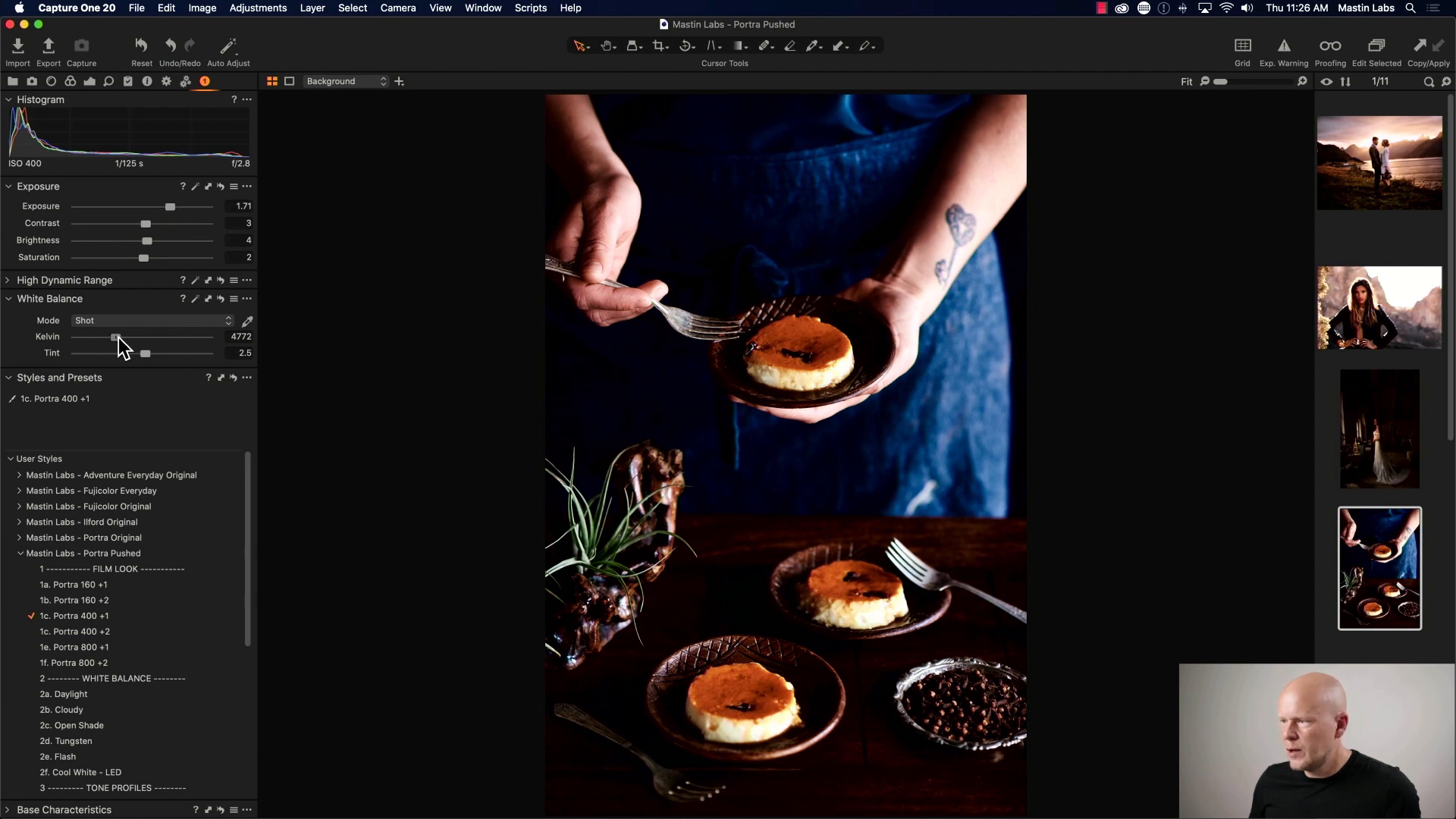
{"action": "left_click_drag", "start_coordinate": [117, 337], "coordinate": [130, 338]}
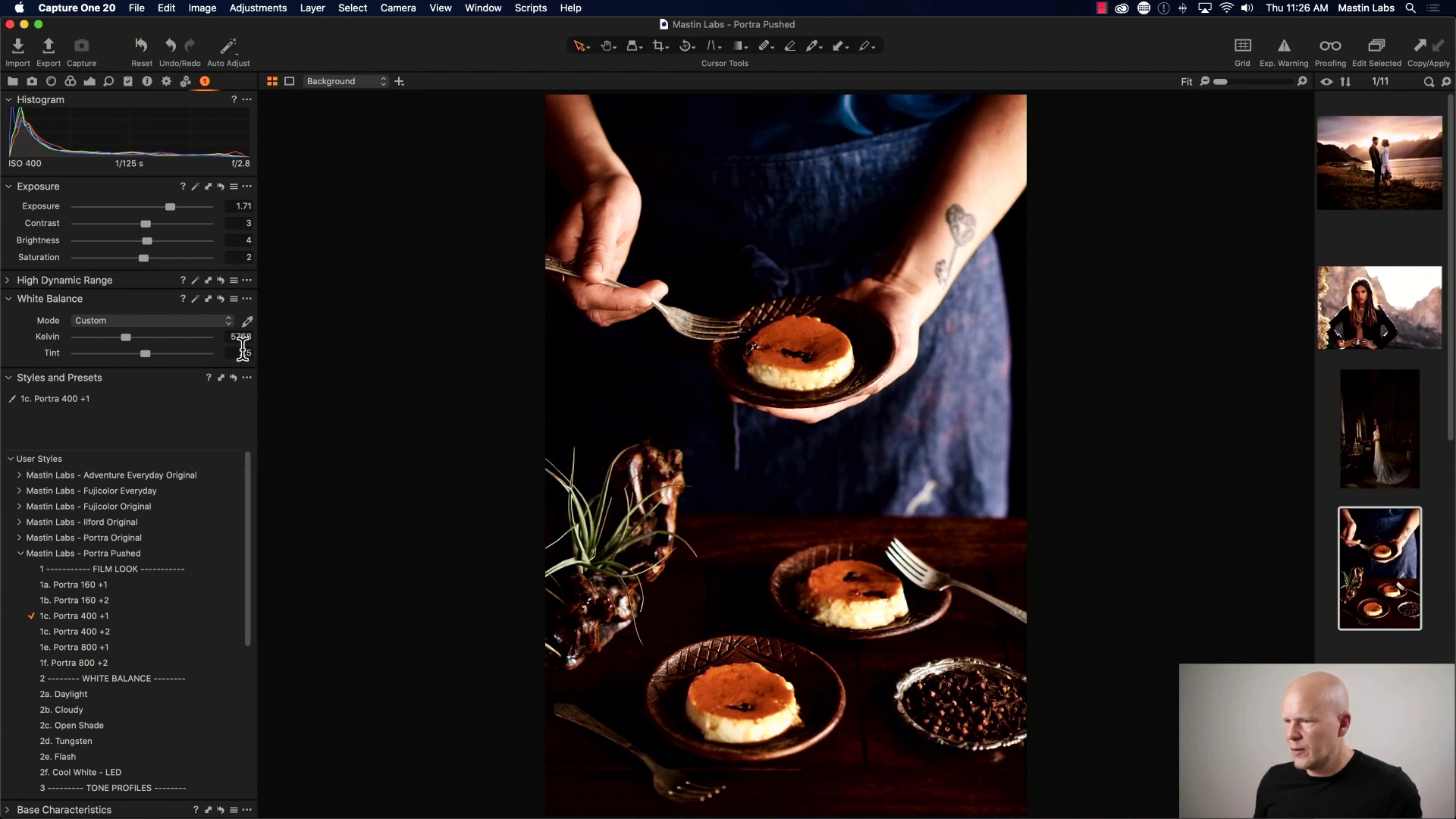
{"action": "left_click_drag", "start_coordinate": [143, 353], "coordinate": [141, 353]}
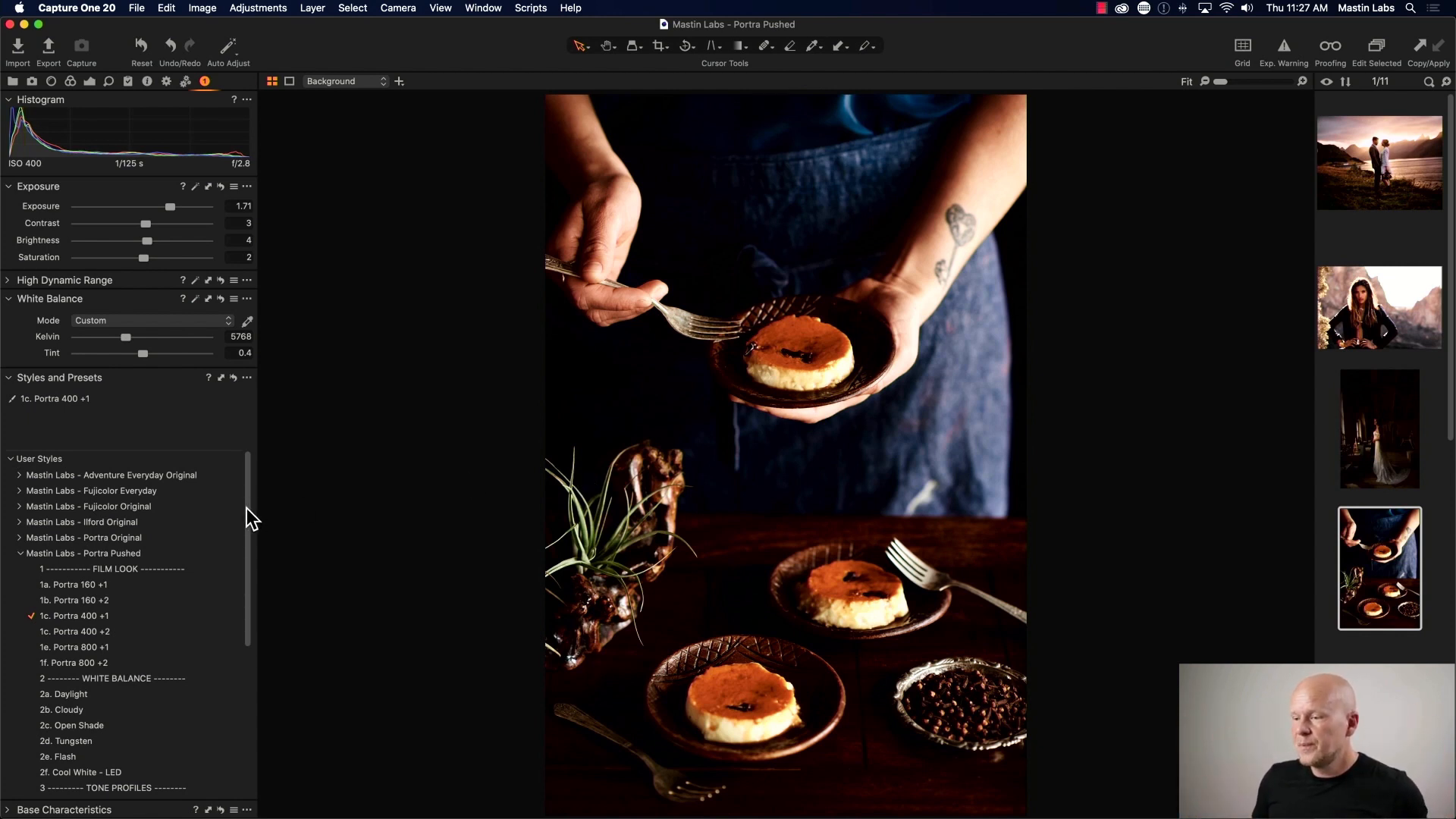
- Apply the 3b. All Soft tone profile from the Portra Pushed styles to the dessert photo
{"action": "left_click_drag", "start_coordinate": [248, 508], "coordinate": [243, 648]}
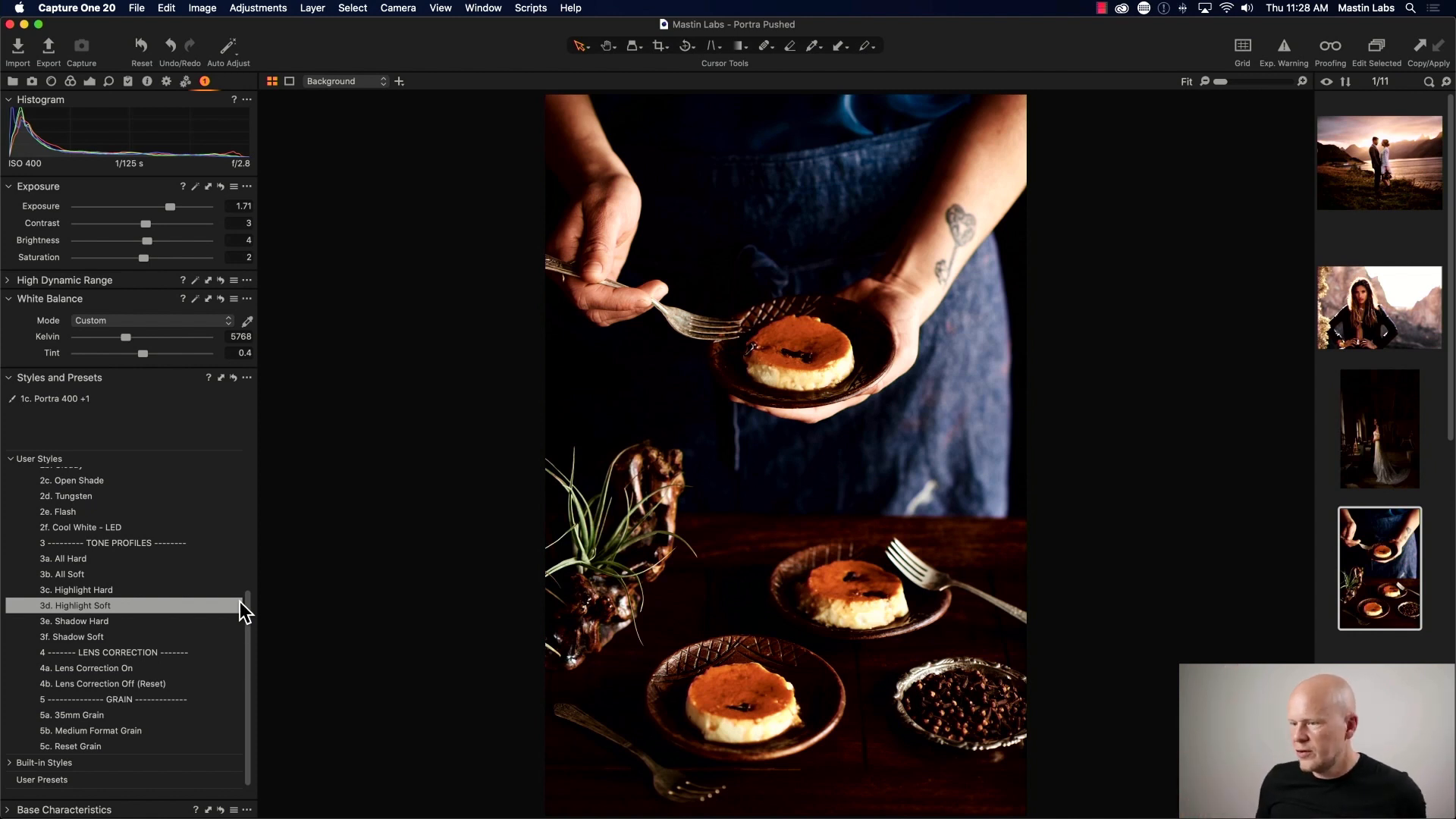
{"action": "left_click", "coordinate": [213, 571]}
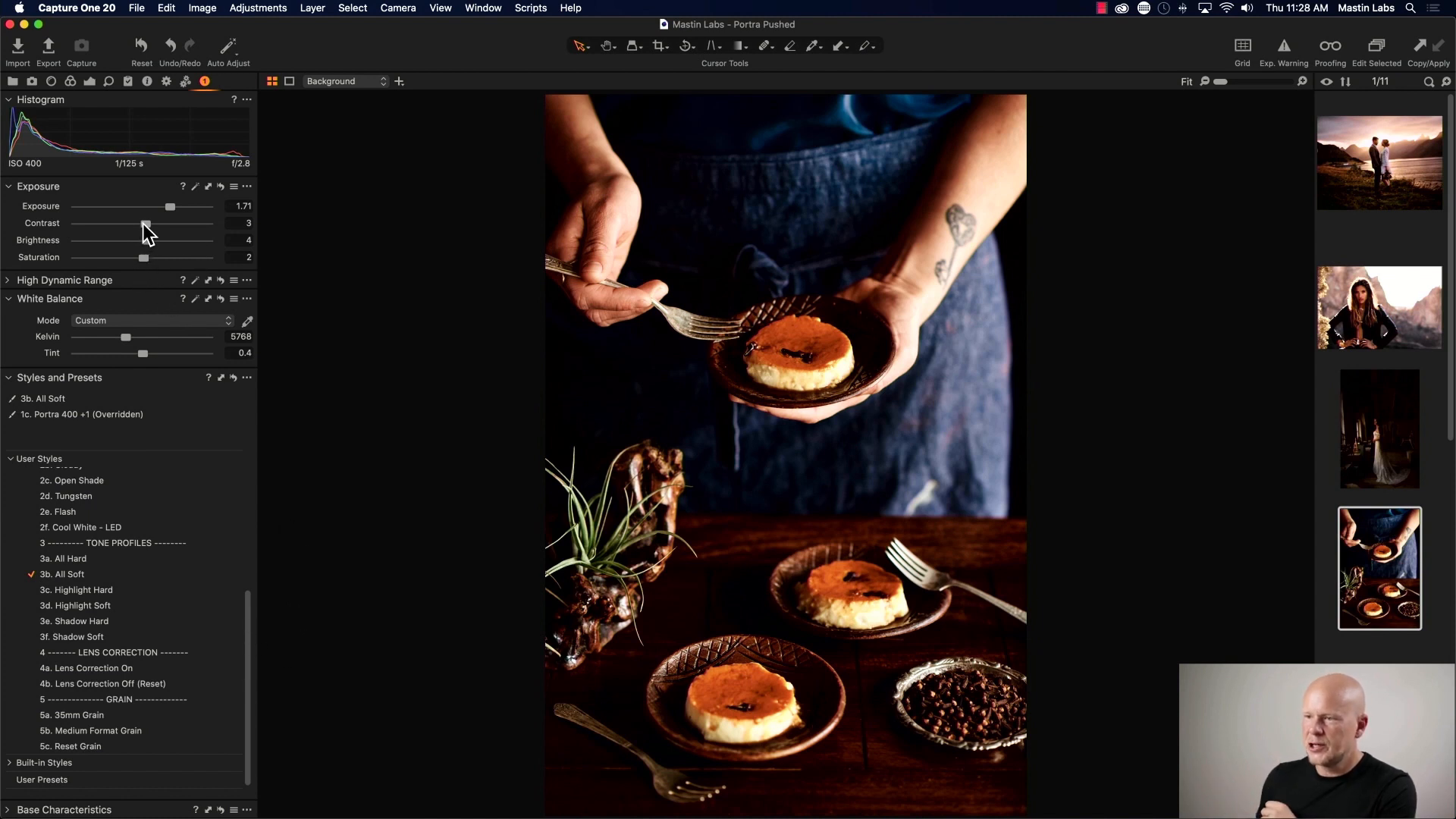
- Try lowering the dessert photo's contrast to -41 and undo the change
{"action": "left_click_drag", "start_coordinate": [144, 225], "coordinate": [88, 223]}
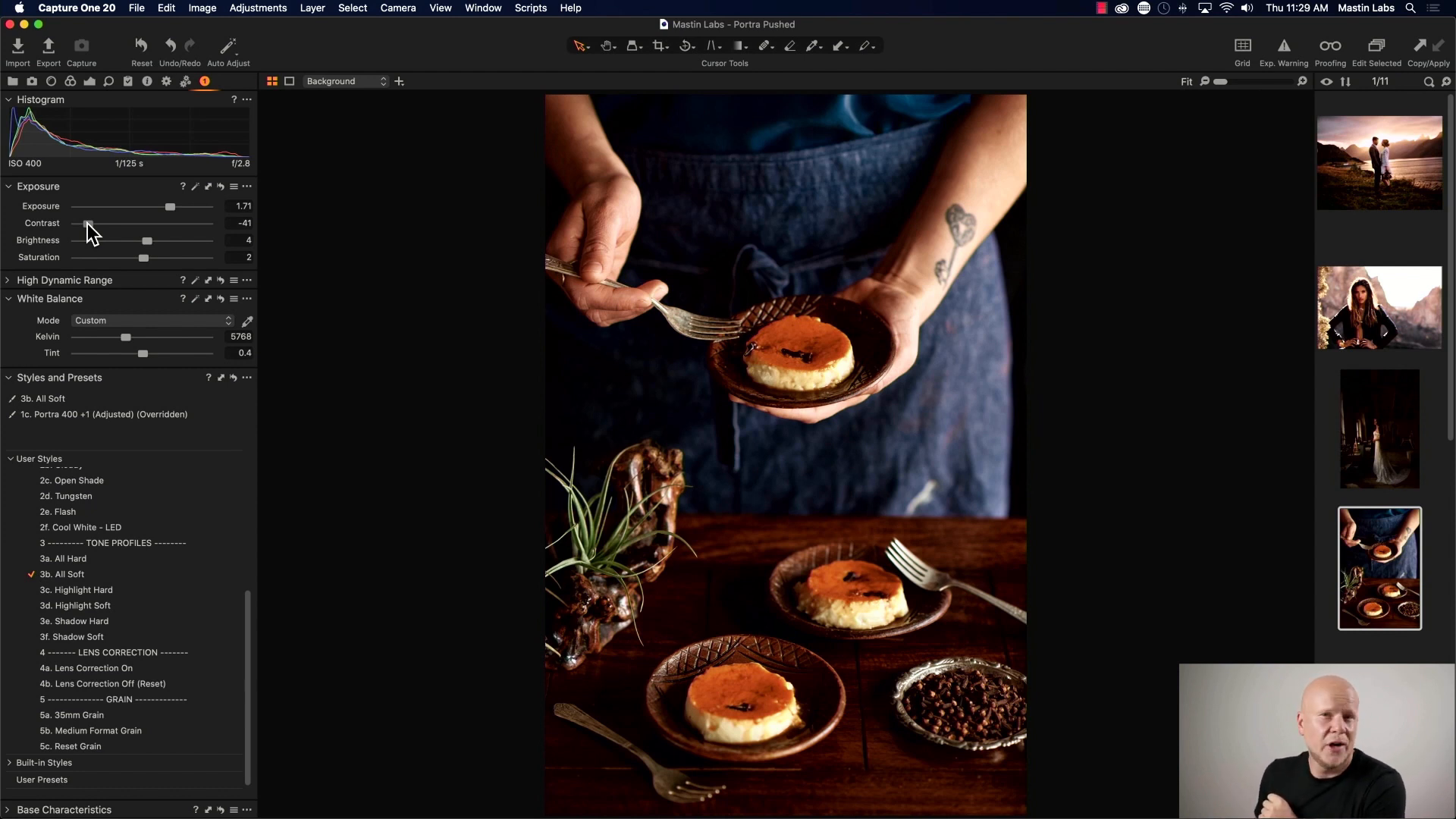
{"action": "key", "text": "super+z"}
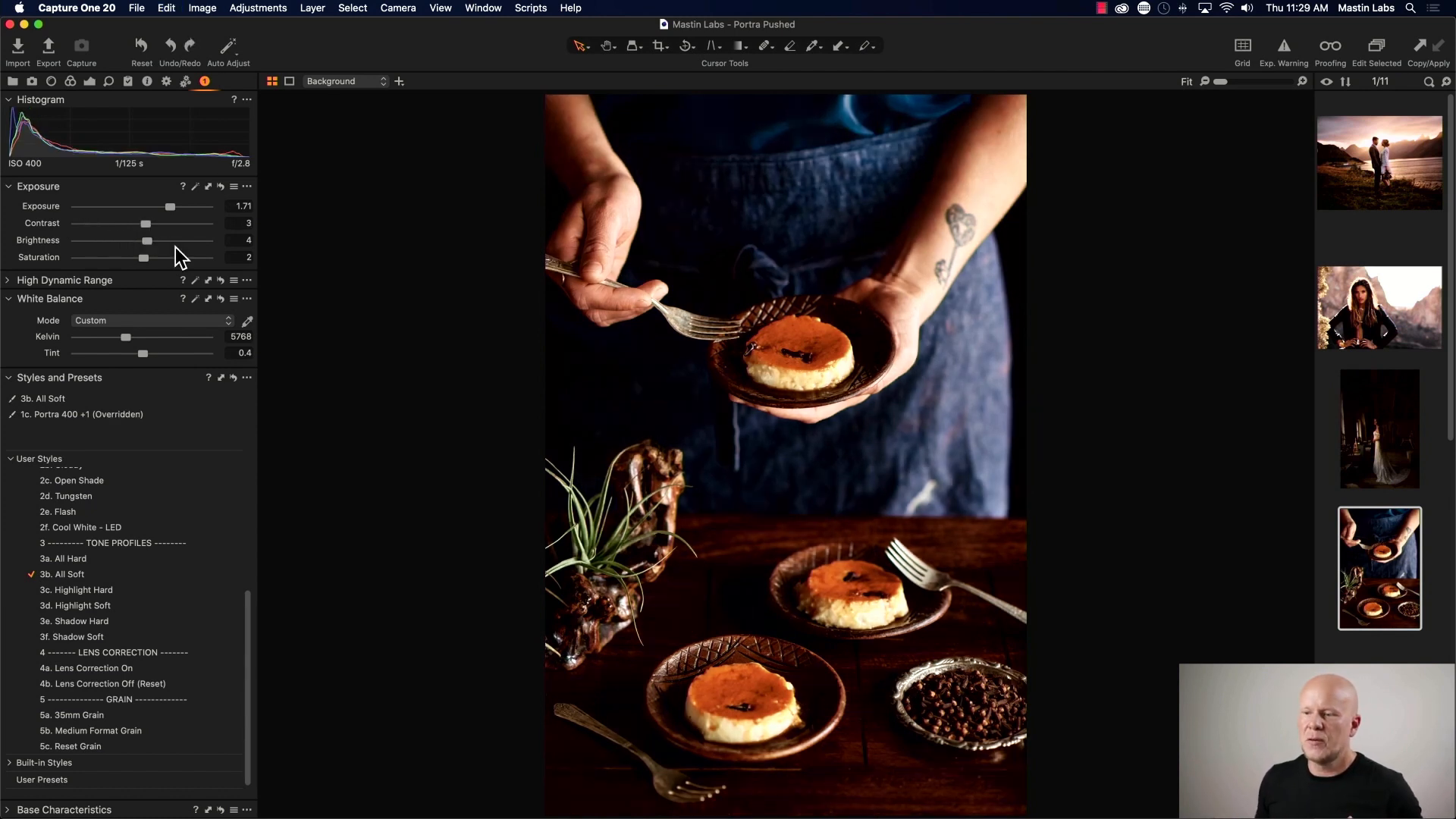
- Look through the Mastin Labs - Portra Original styles and collapse that group again
{"action": "left_click_drag", "start_coordinate": [247, 625], "coordinate": [252, 471]}
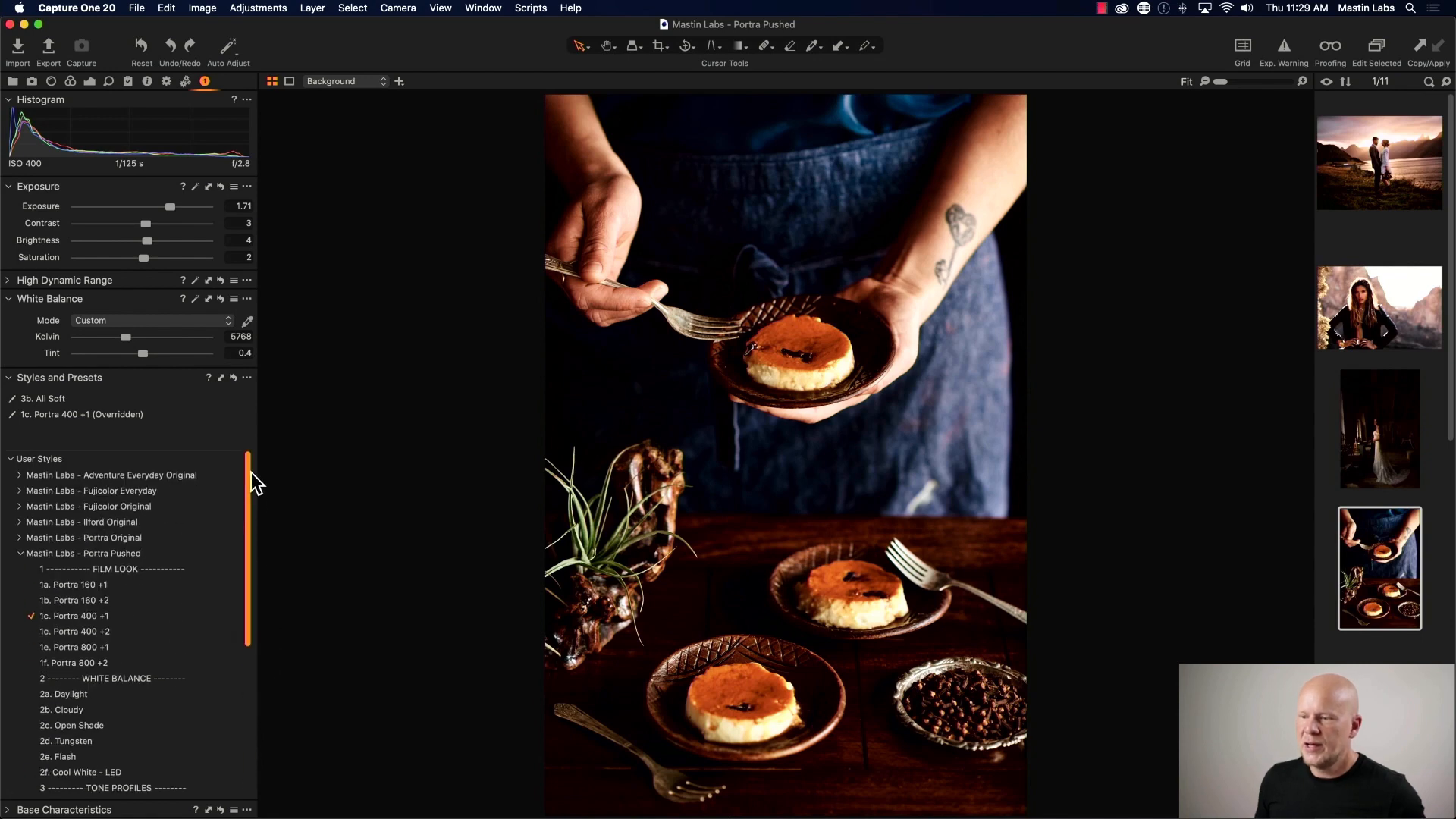
{"action": "left_click", "coordinate": [18, 538]}
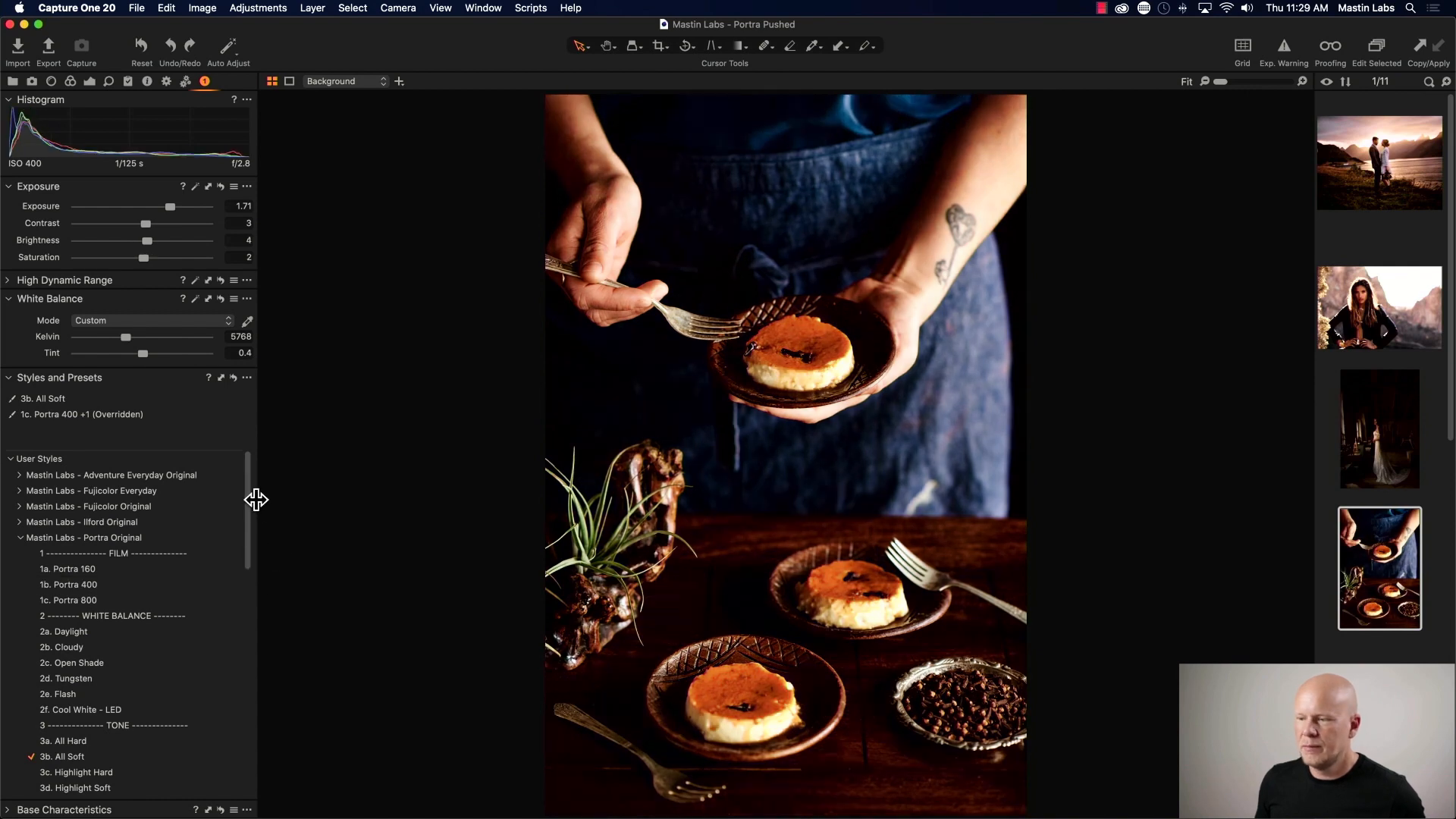
{"action": "left_click", "coordinate": [20, 538]}
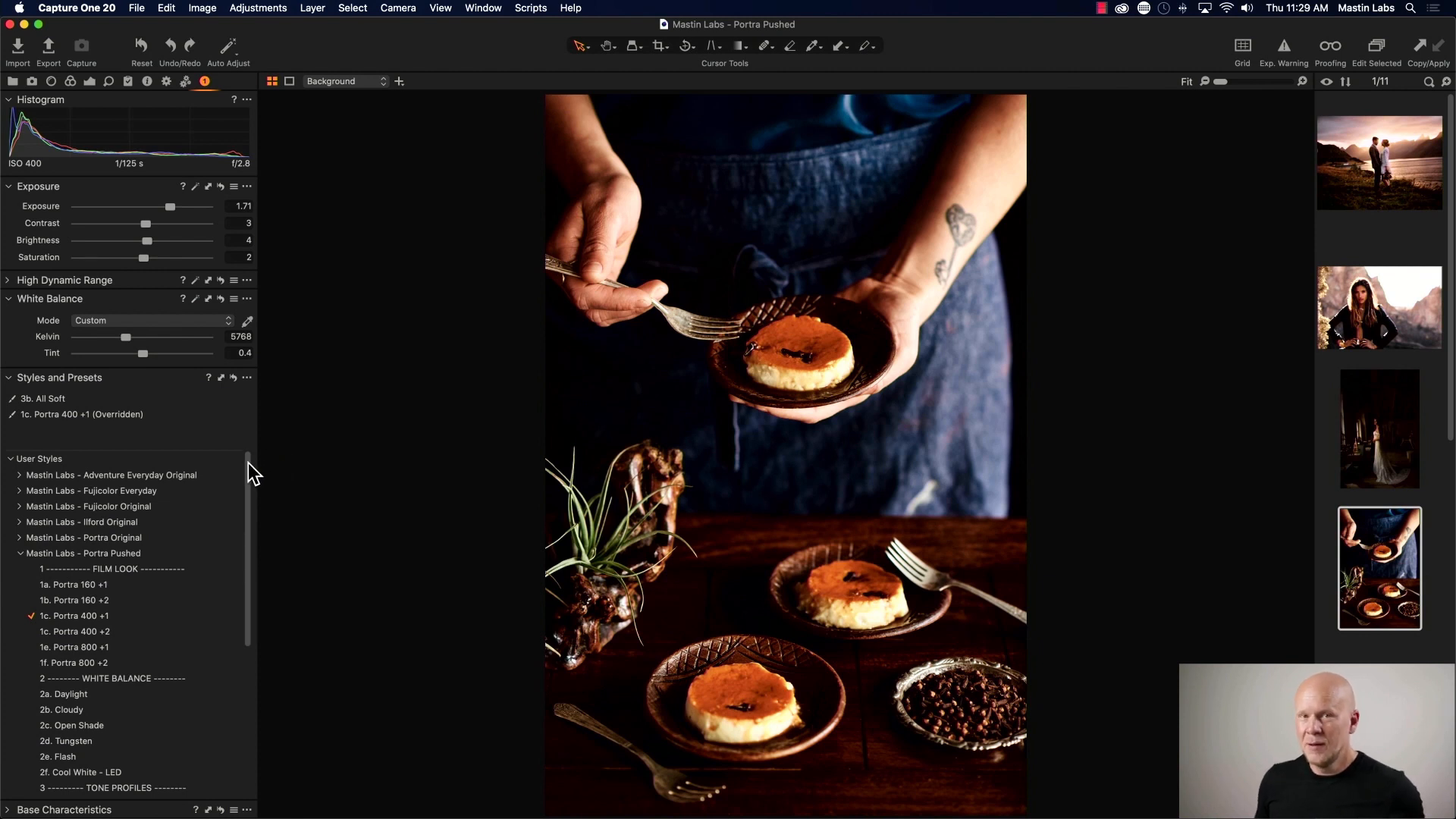
- Compare the dessert photo with its unedited version by sweeping the before/after split across it
{"action": "key", "text": "y"}
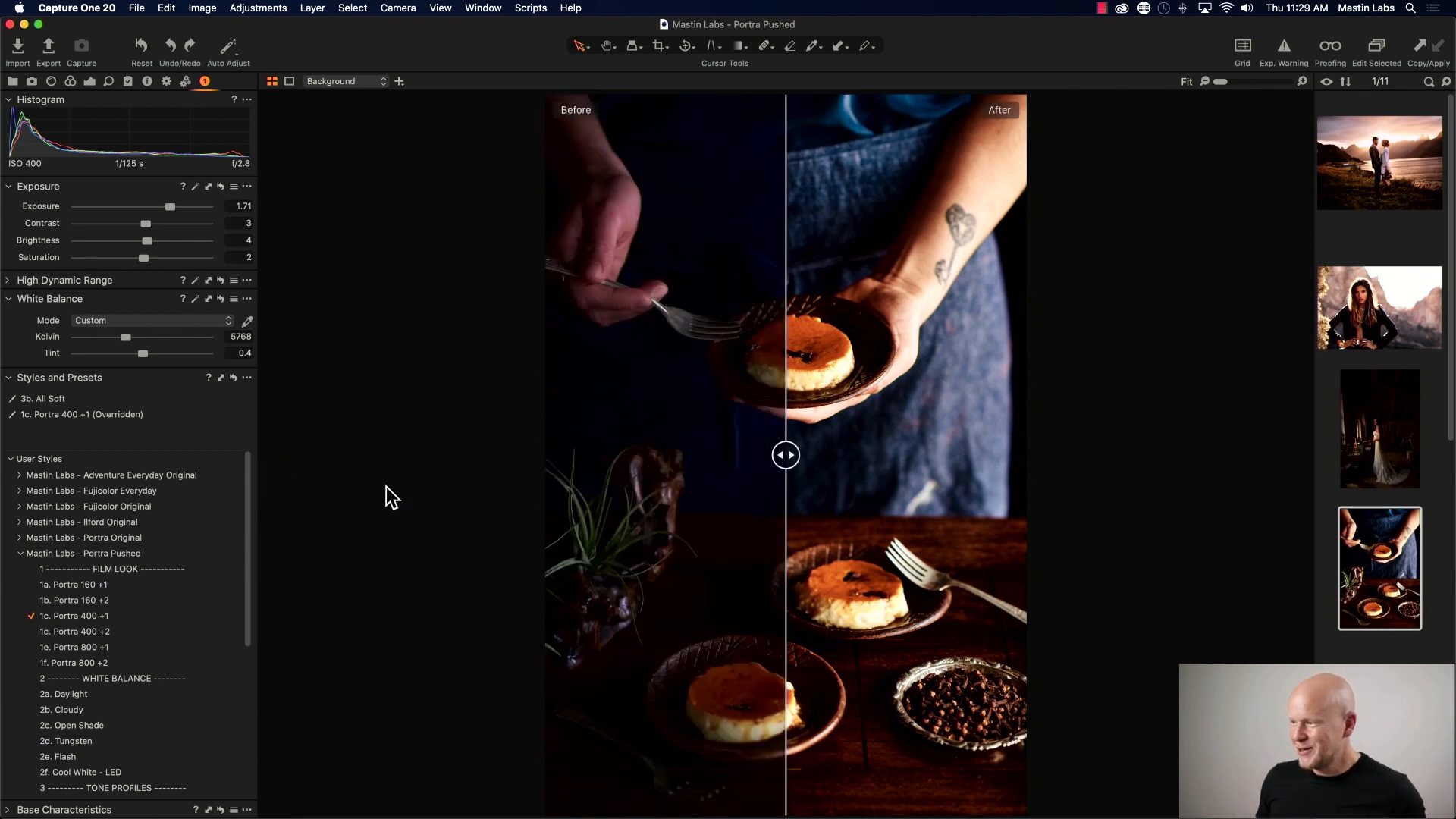
{"action": "left_click_drag", "start_coordinate": [786, 455], "coordinate": [570, 430]}
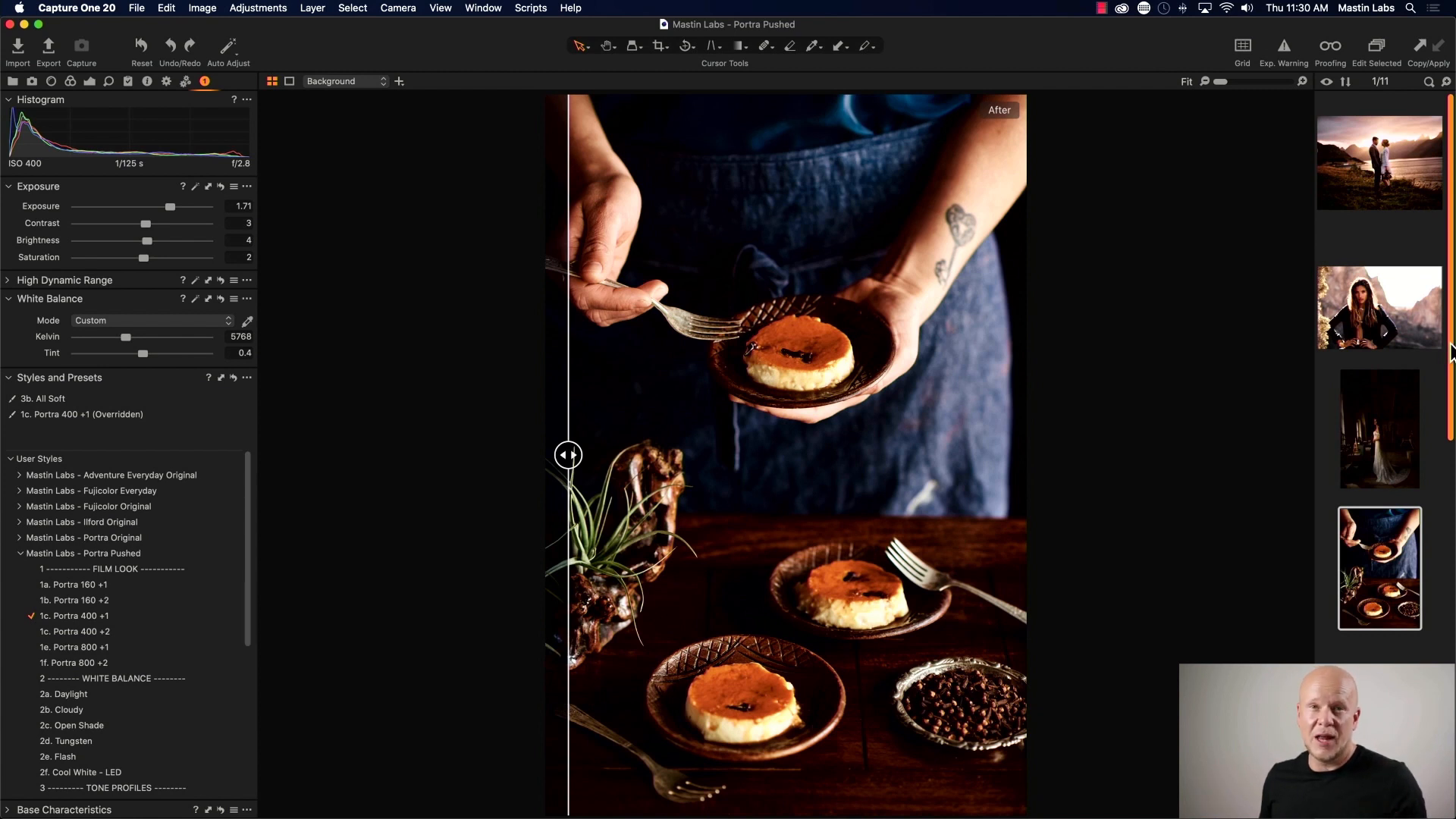
- Browse the photo thumbnails and open the dark photo of the bride standing in the attic
{"action": "left_click_drag", "start_coordinate": [1451, 349], "coordinate": [1451, 363]}
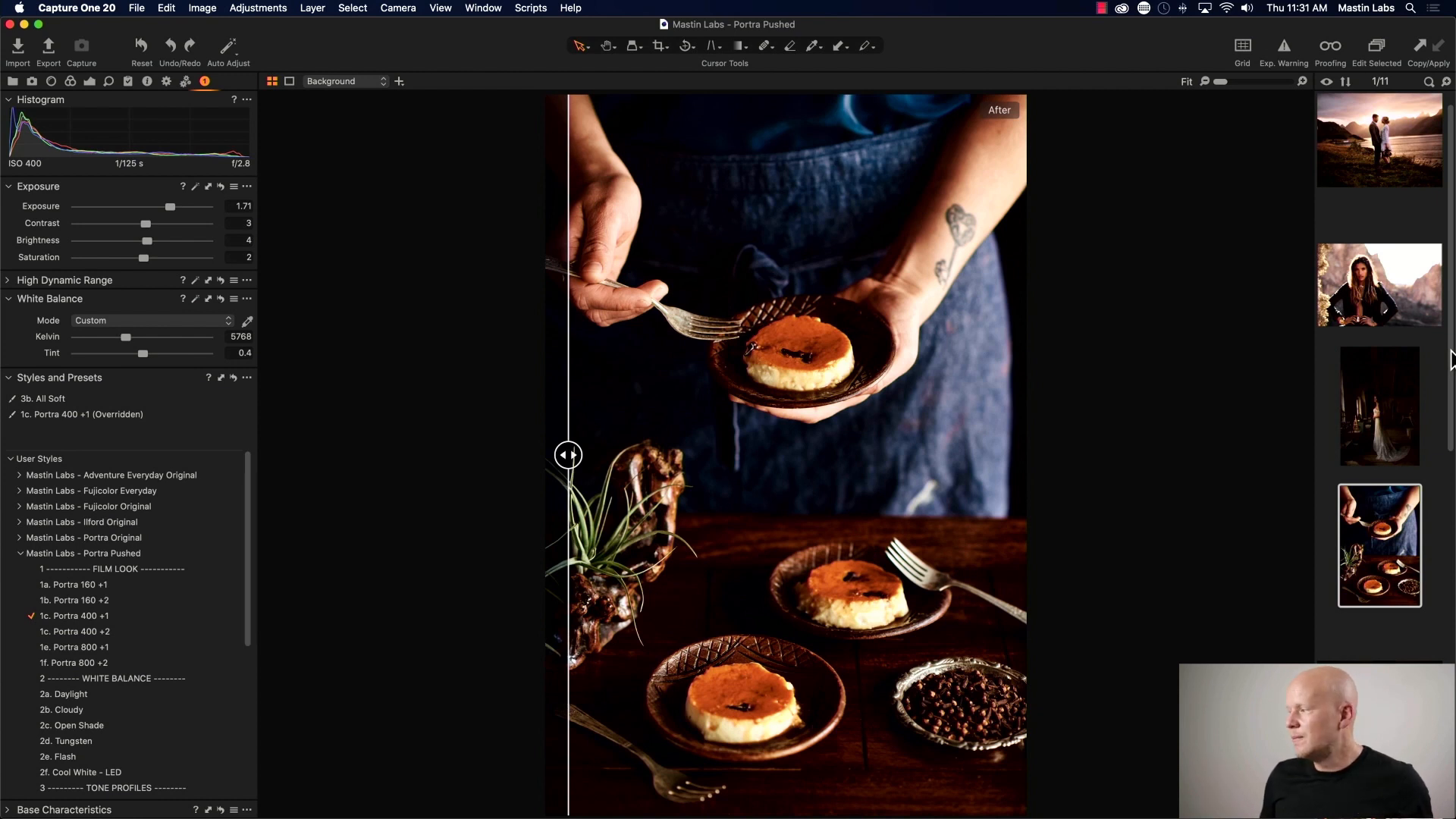
{"action": "left_click_drag", "start_coordinate": [1450, 363], "coordinate": [1452, 523]}
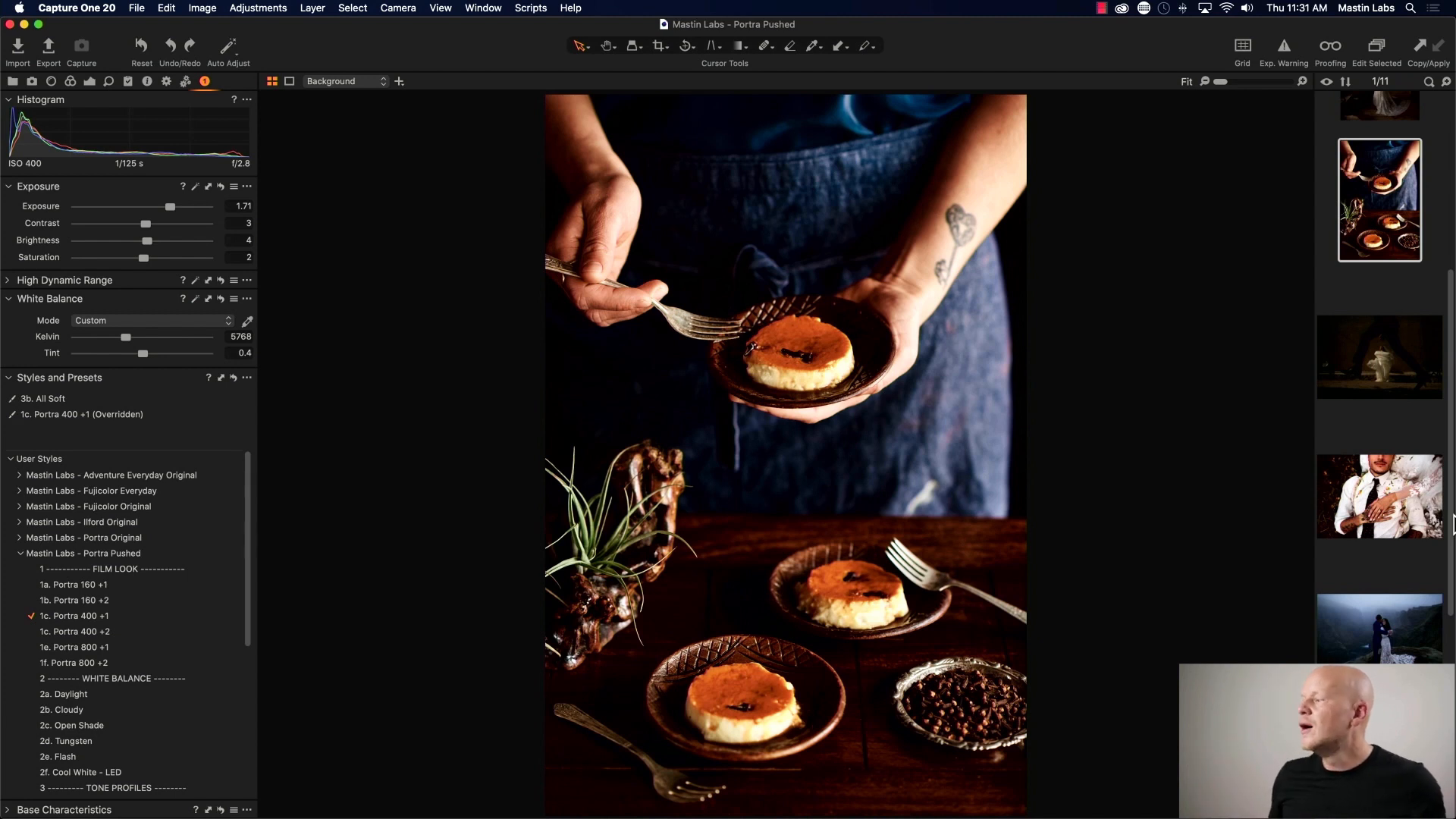
{"action": "scroll", "coordinate": [1452, 520], "scroll_direction": "down", "scroll_amount": 5}
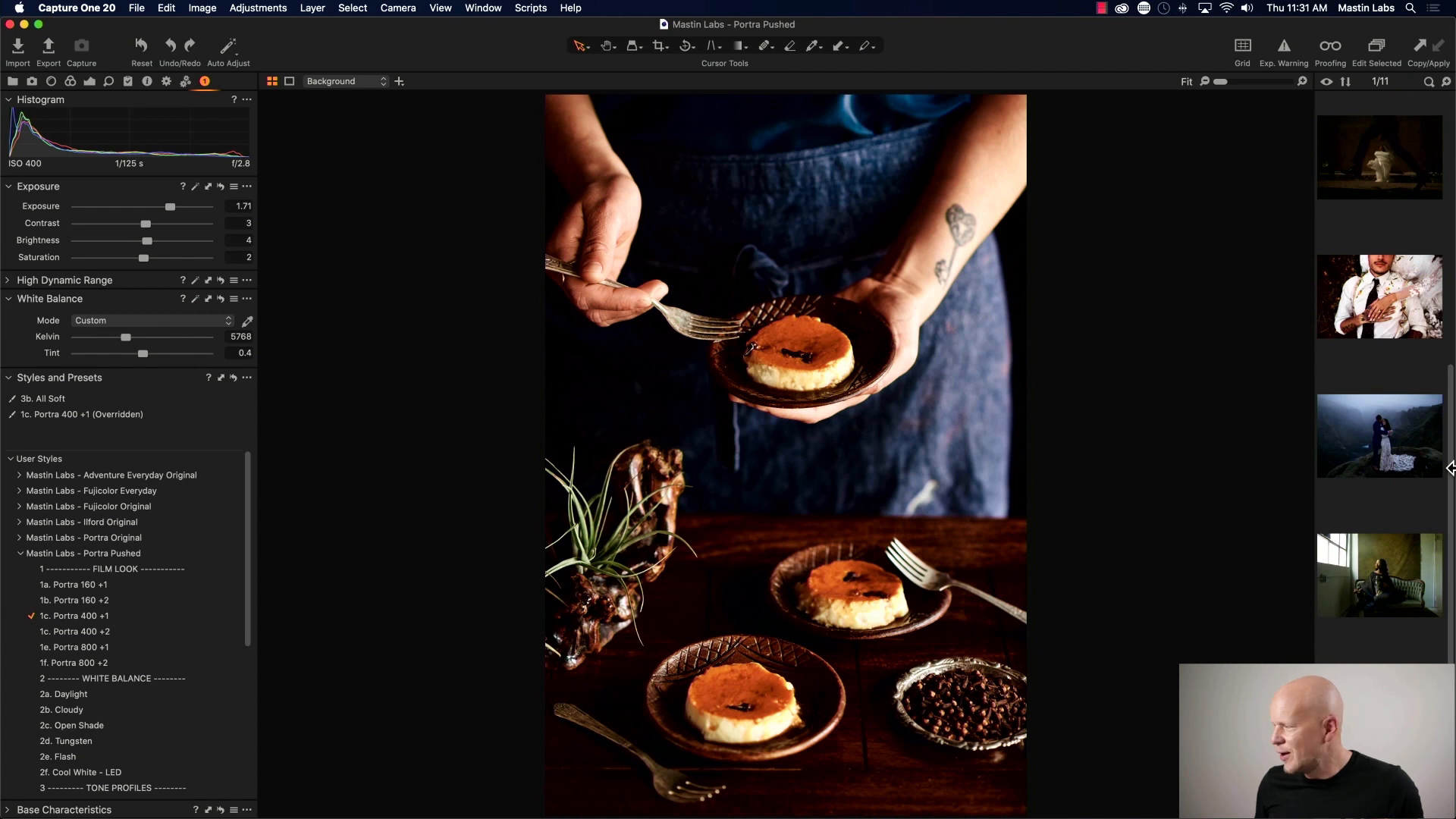
{"action": "scroll", "coordinate": [1450, 477], "scroll_direction": "down", "scroll_amount": 2}
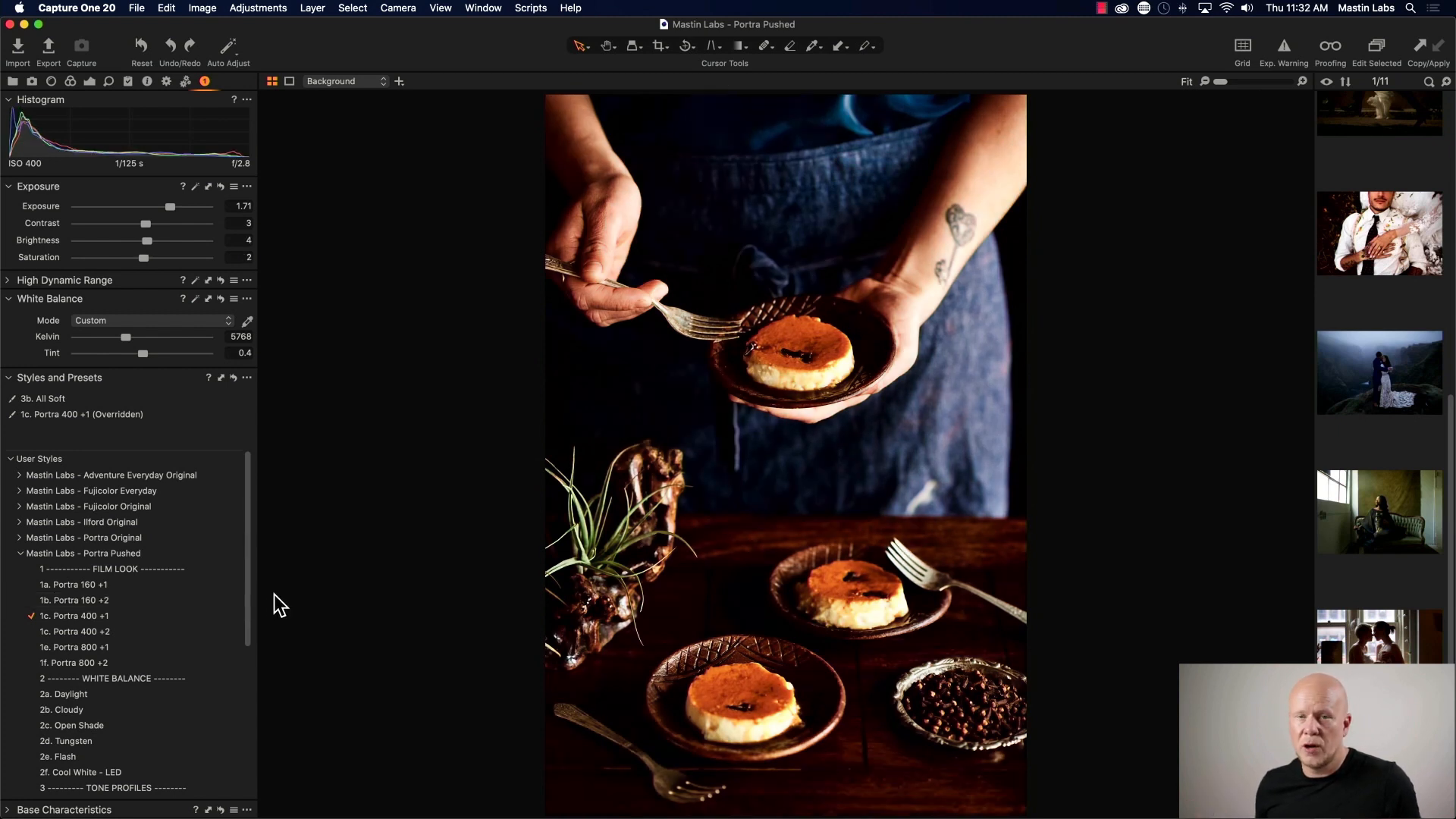
{"action": "scroll", "coordinate": [1379, 510], "scroll_direction": "down", "scroll_amount": 3}
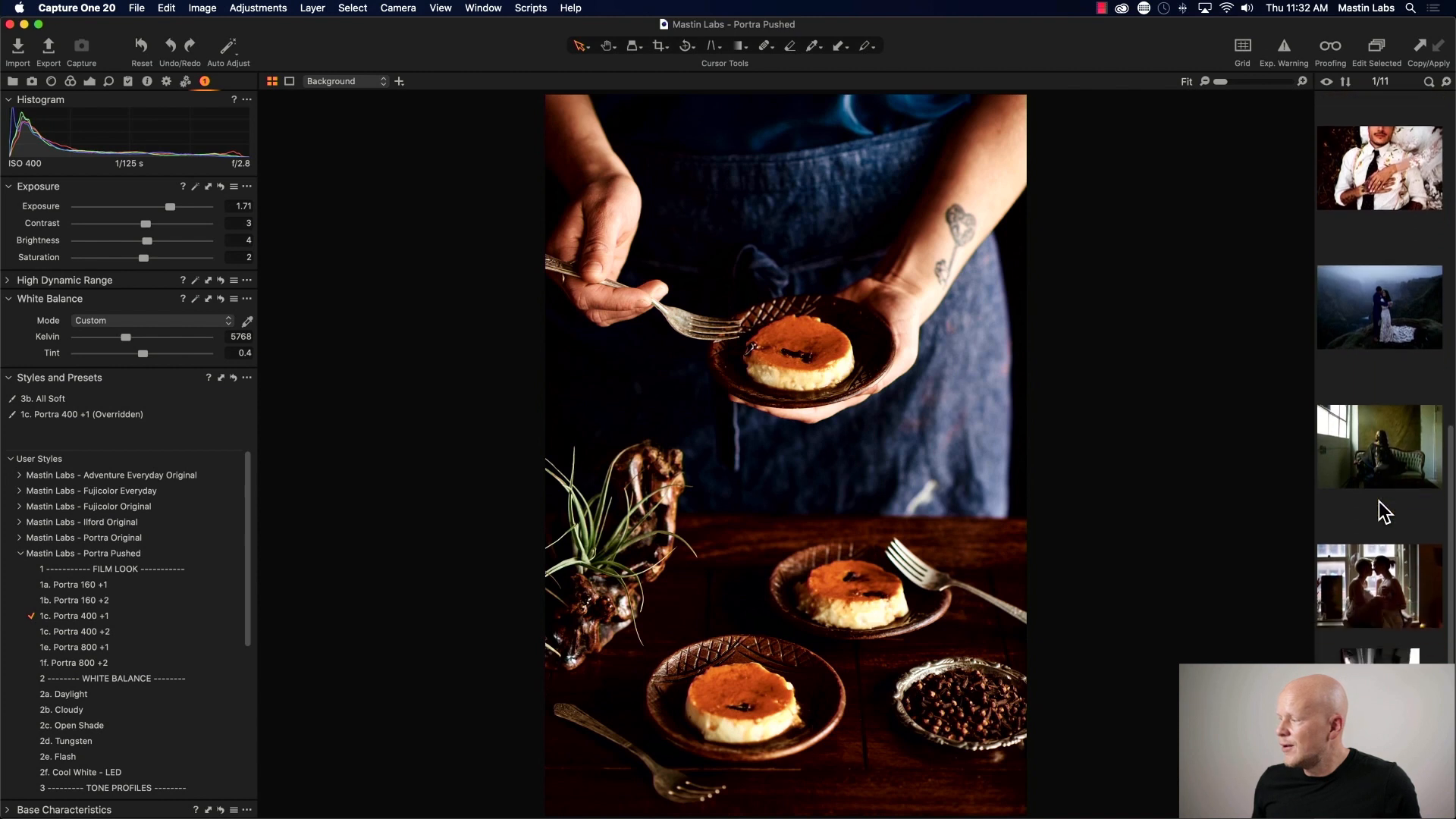
{"action": "scroll", "coordinate": [1371, 503], "scroll_direction": "up", "scroll_amount": 10}
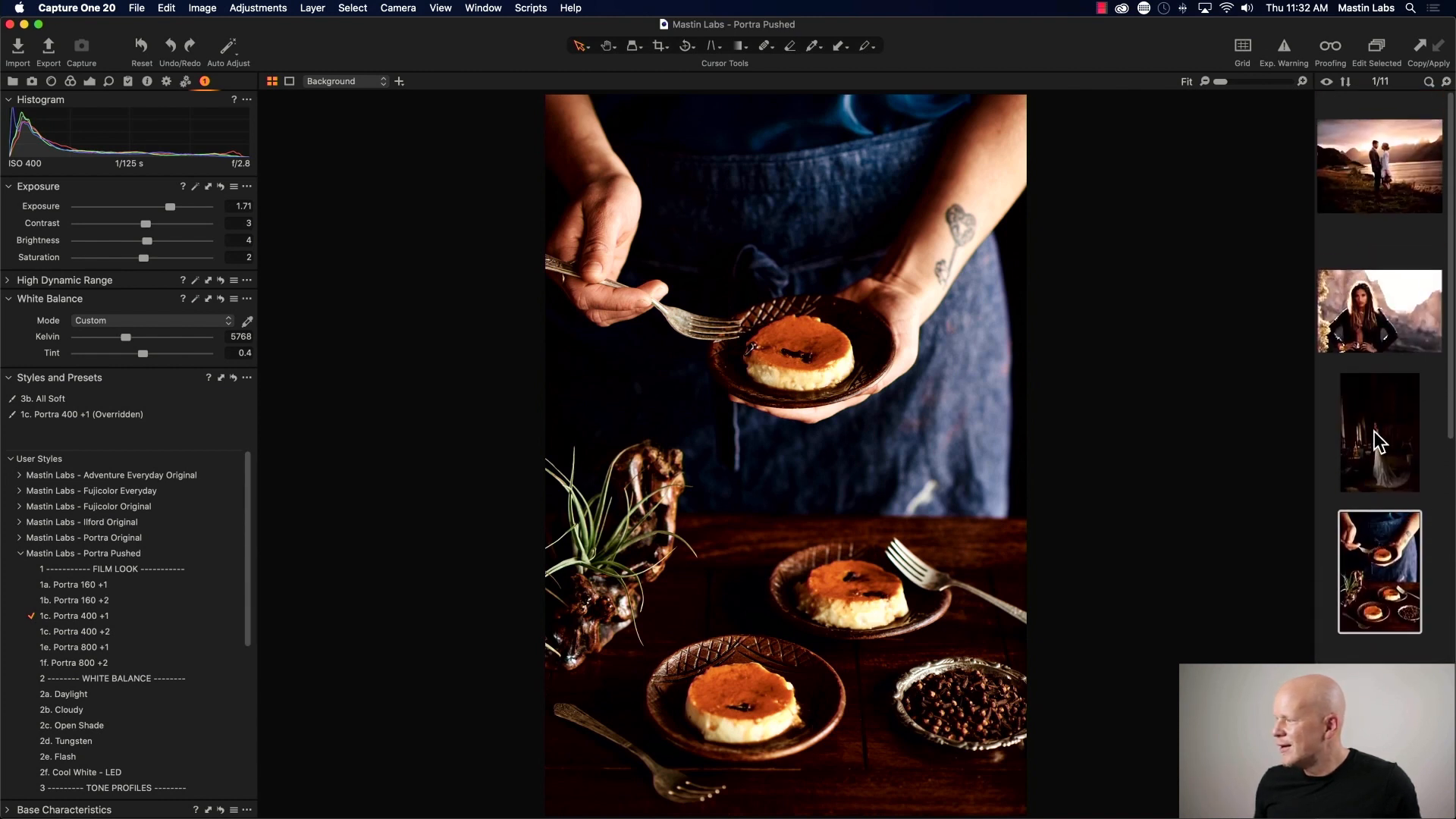
{"action": "left_click", "coordinate": [1375, 431]}
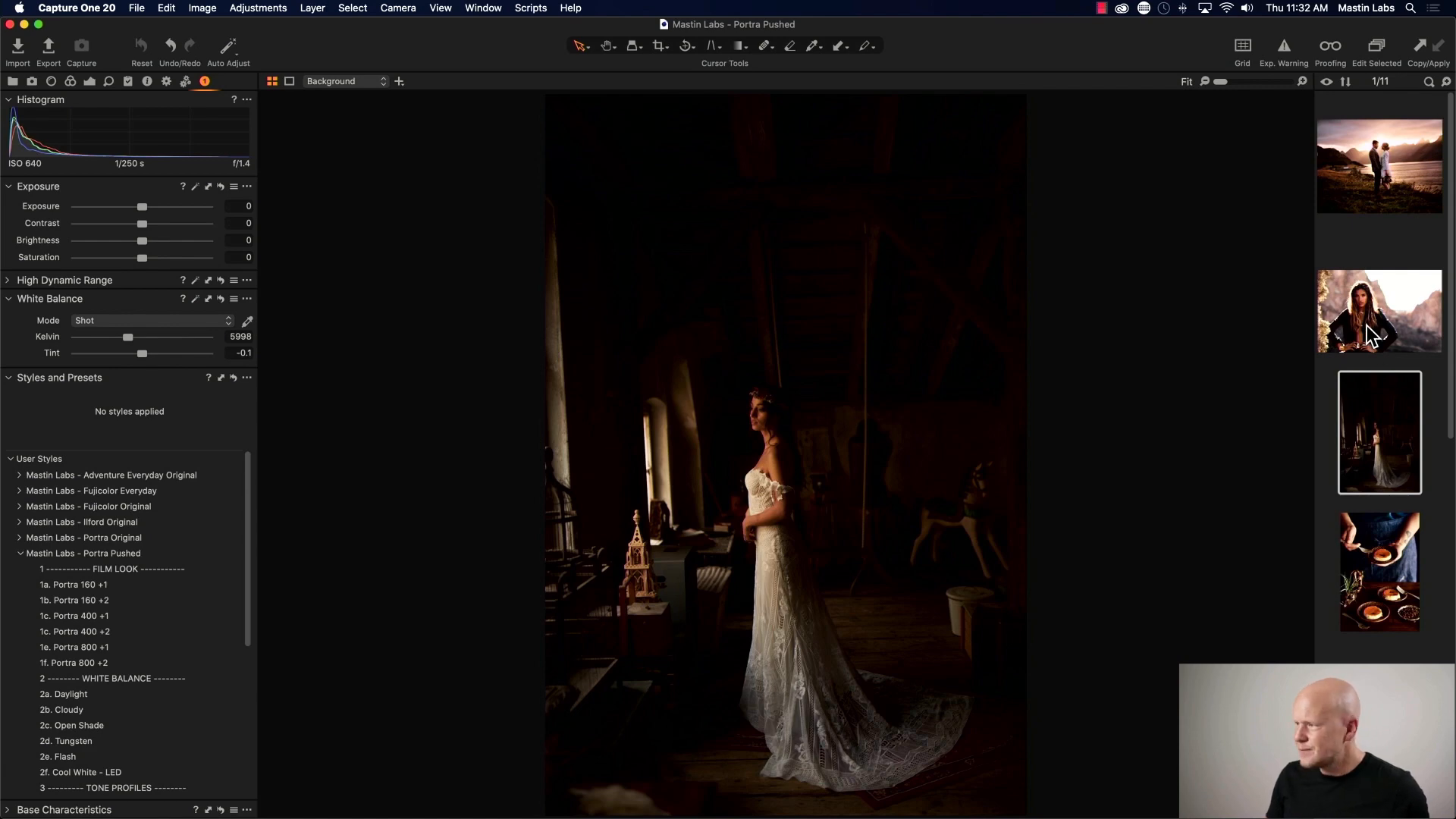
- View all the photos together, and open the bar photo and the photo of the couple at the window individually
{"action": "key", "text": "super+a"}
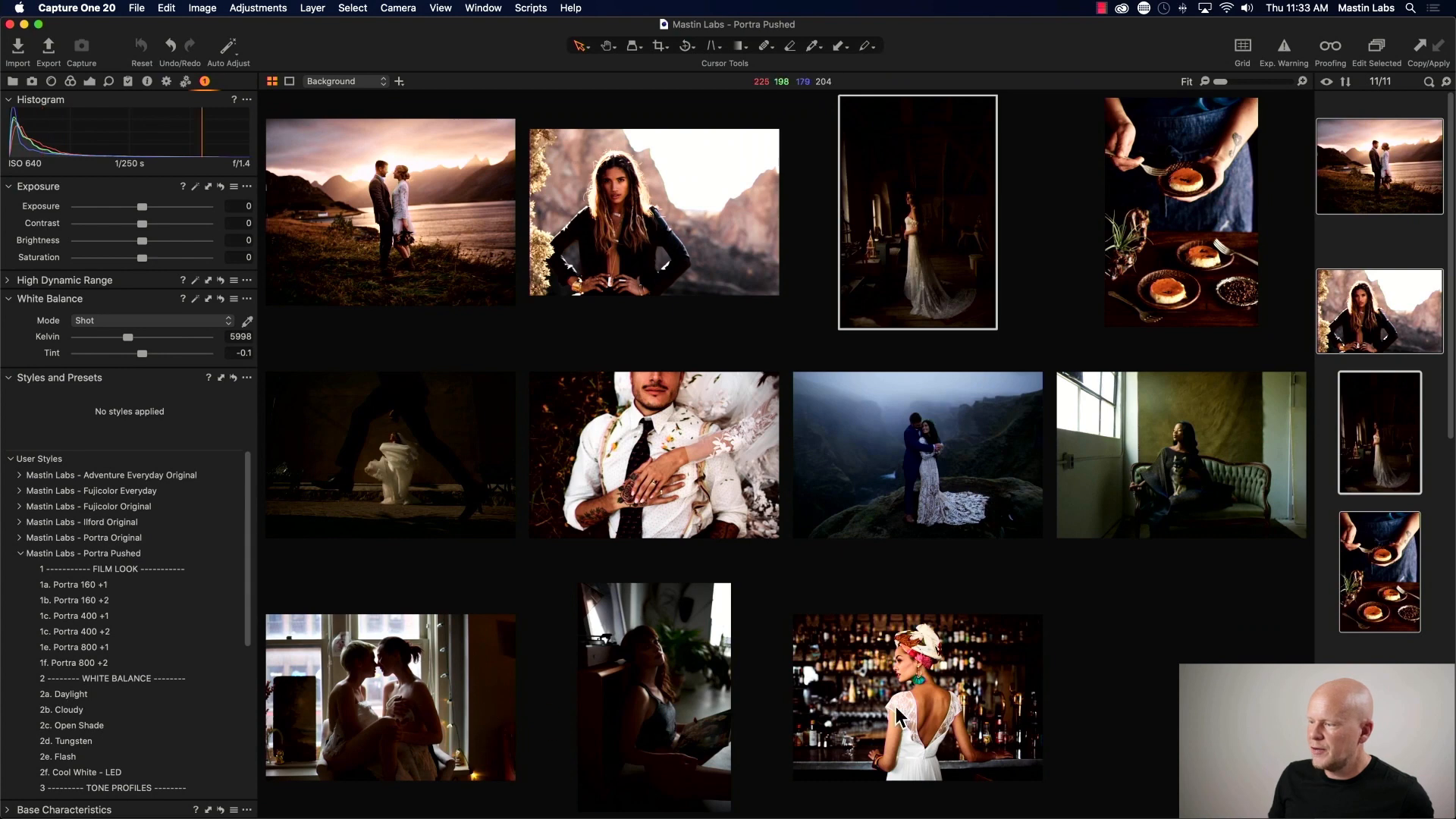
{"action": "left_click", "coordinate": [941, 702]}
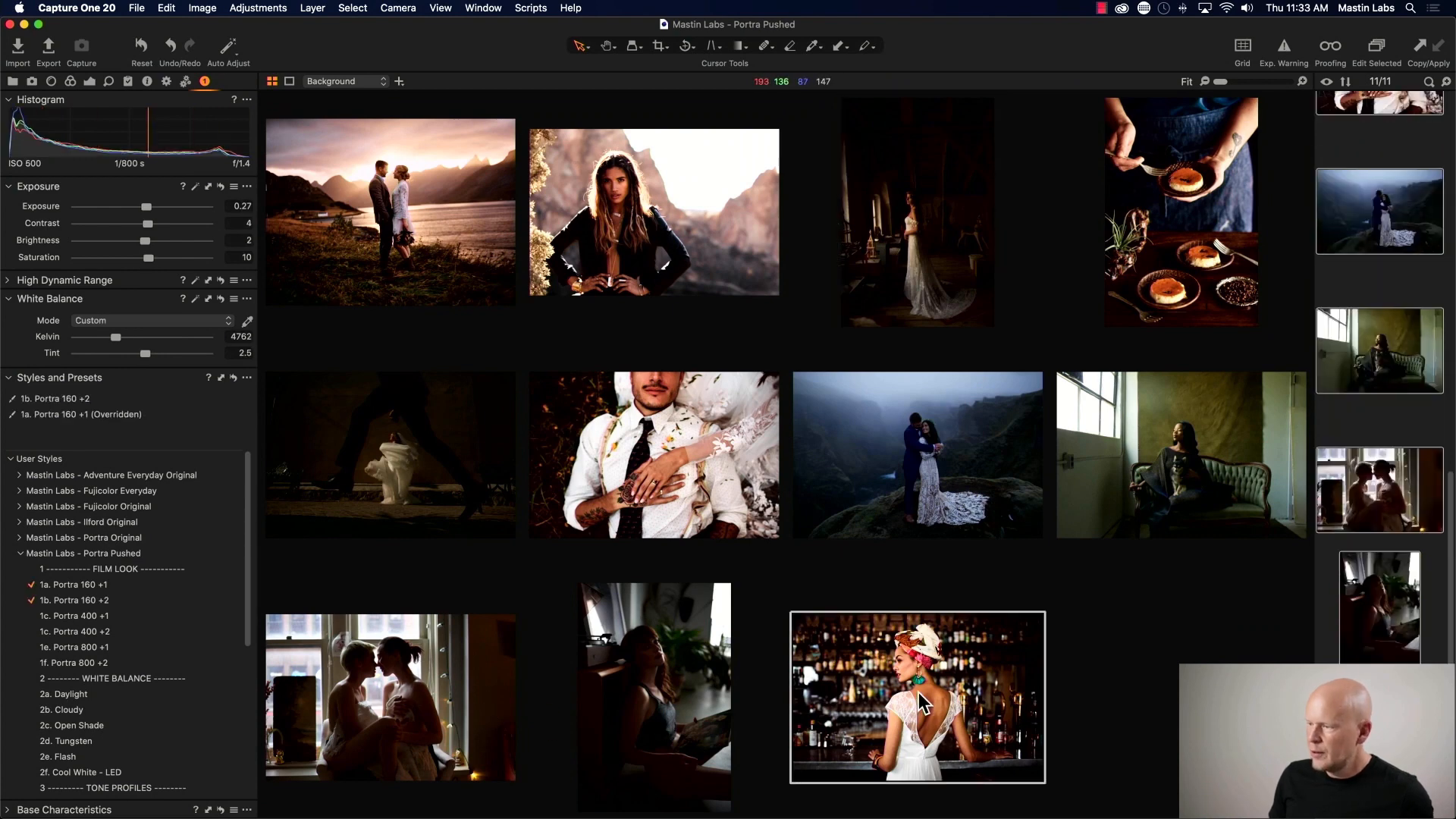
{"action": "double_click", "coordinate": [1003, 673]}
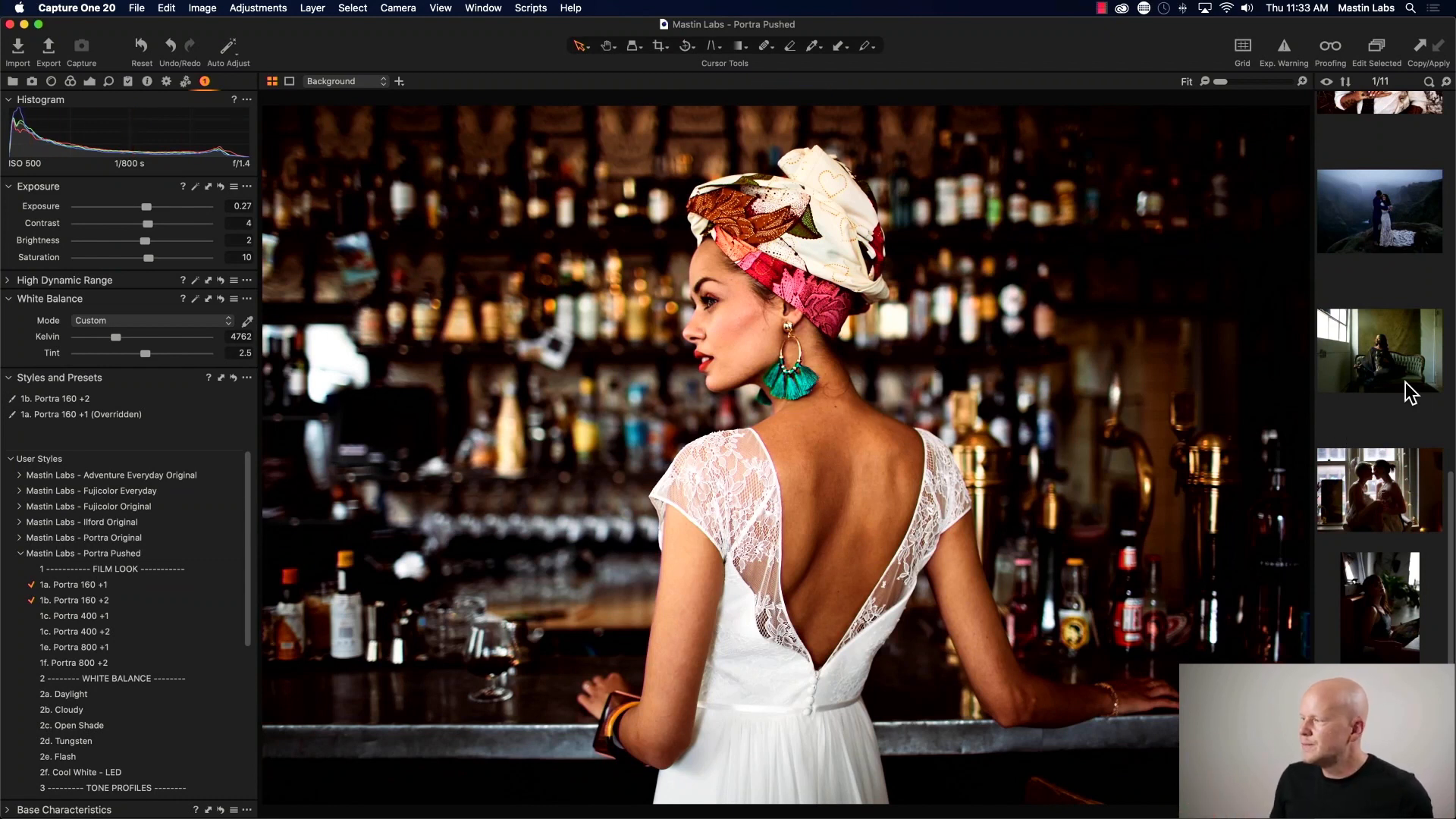
{"action": "left_click", "coordinate": [1381, 499]}
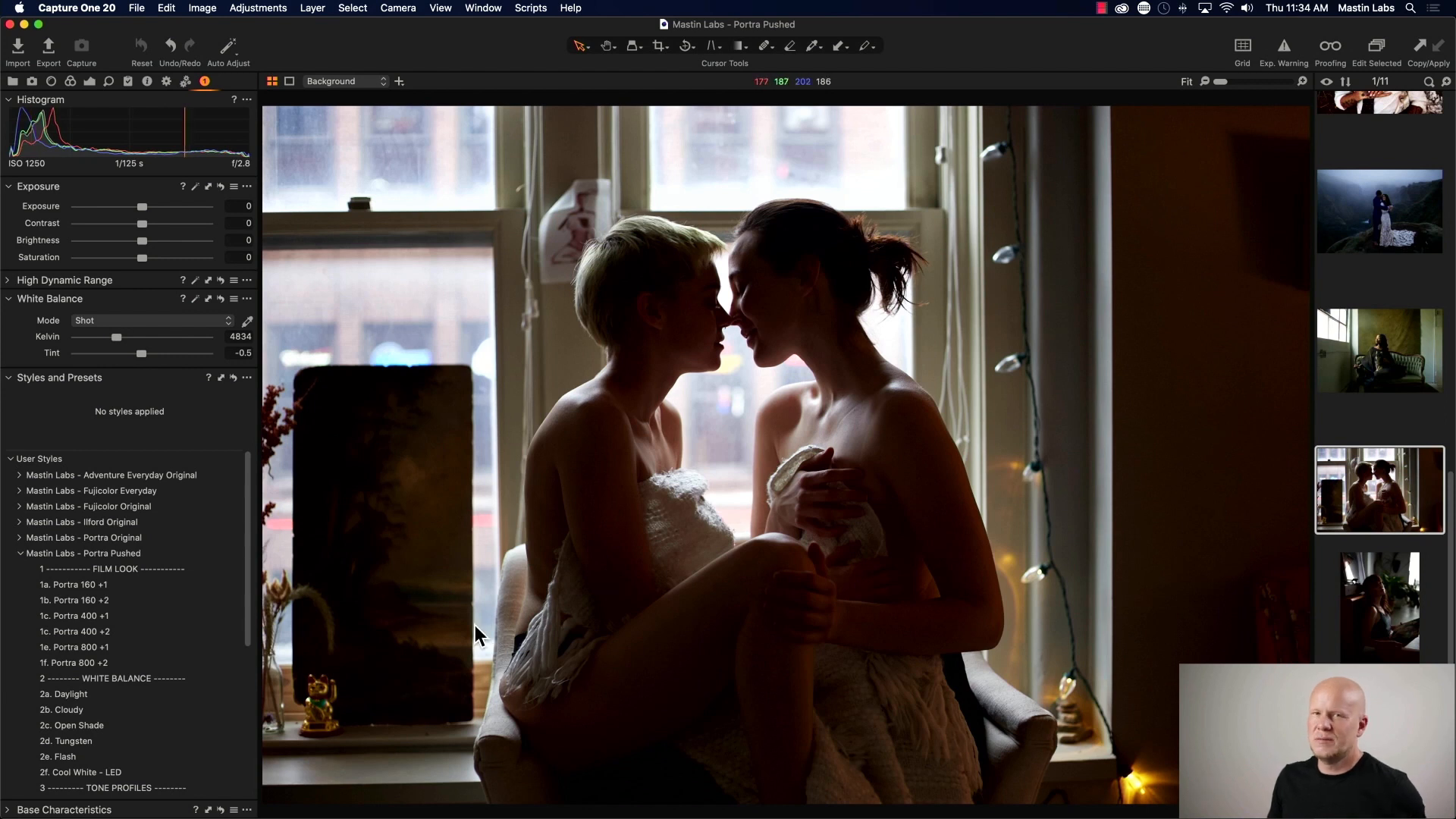
{"action": "left_click_drag", "start_coordinate": [247, 581], "coordinate": [252, 639]}
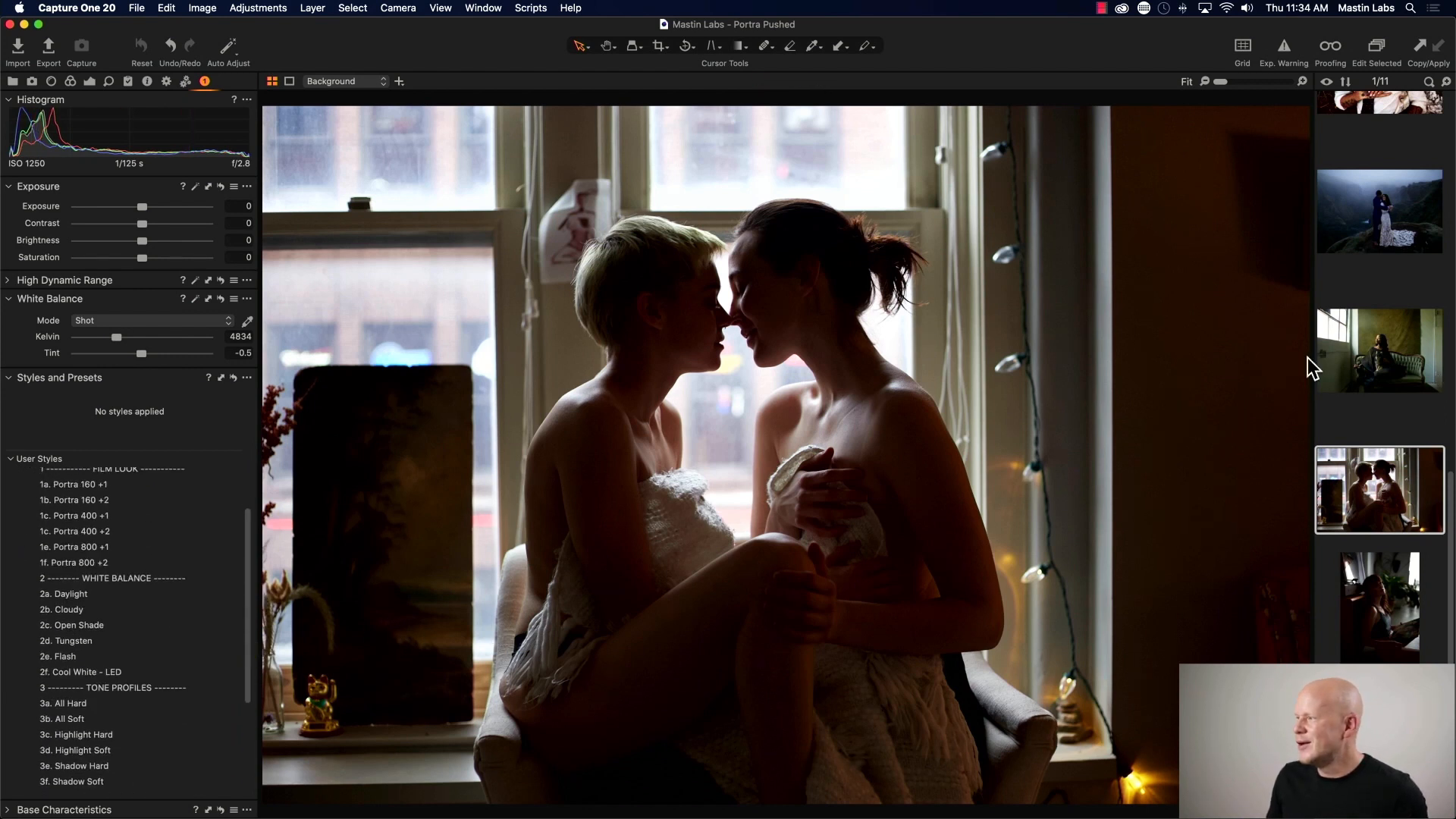
- Apply the 1b. Portra 160 +2 film look to the blue, misty photo of the wedding couple on the cliff
{"action": "left_click", "coordinate": [1398, 203]}
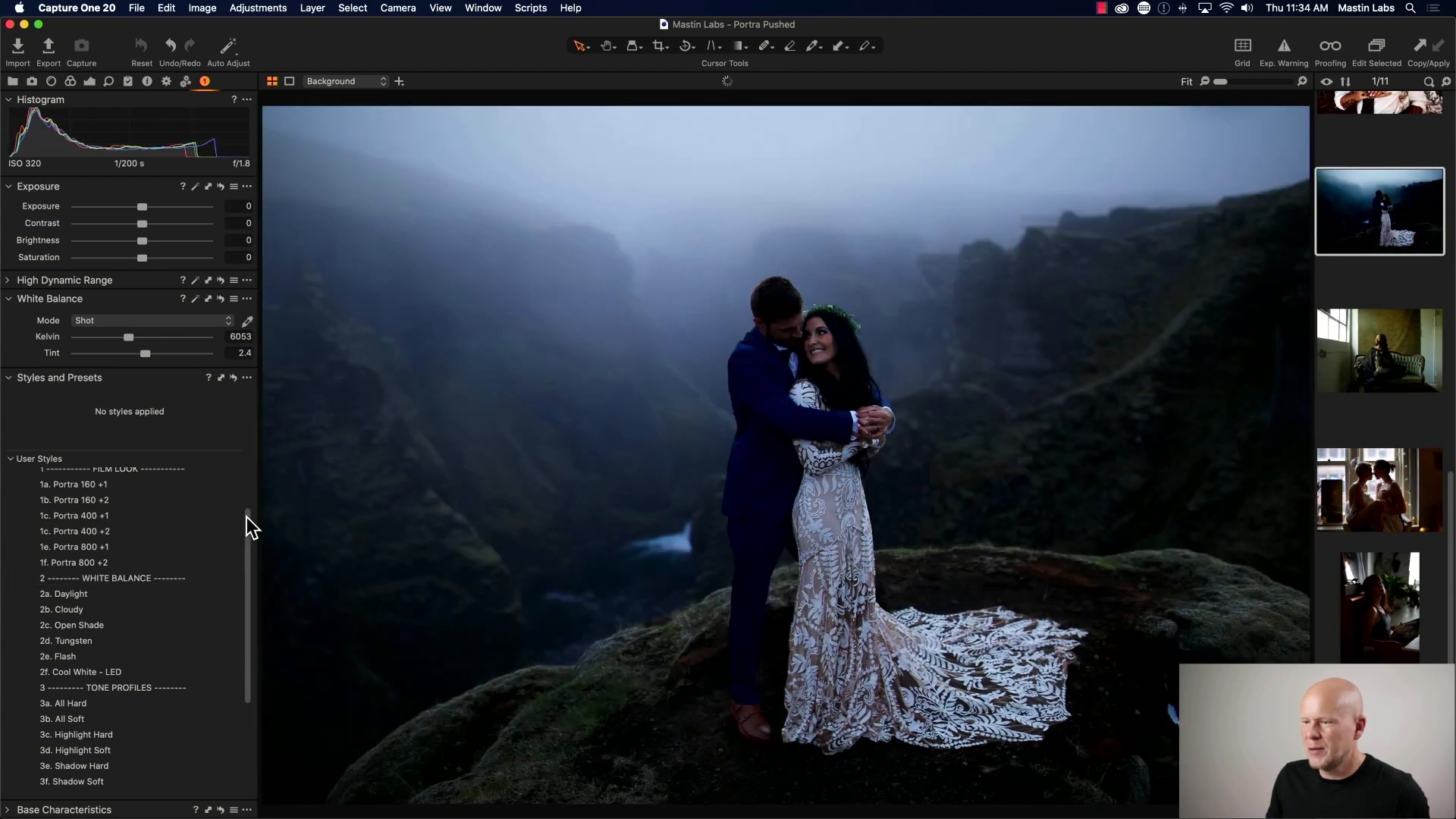
{"action": "left_click_drag", "start_coordinate": [248, 518], "coordinate": [246, 490]}
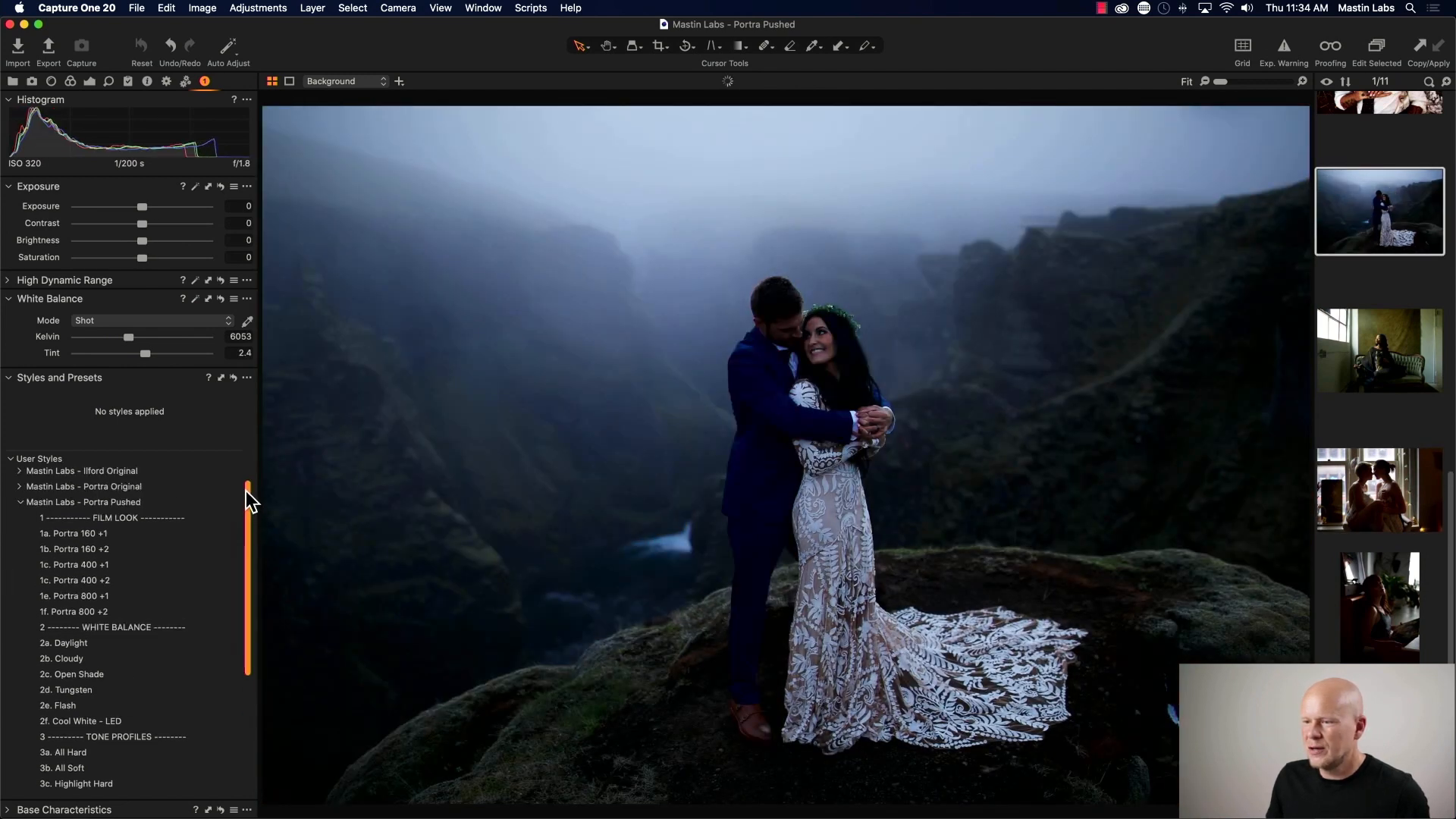
{"action": "left_click", "coordinate": [158, 547]}
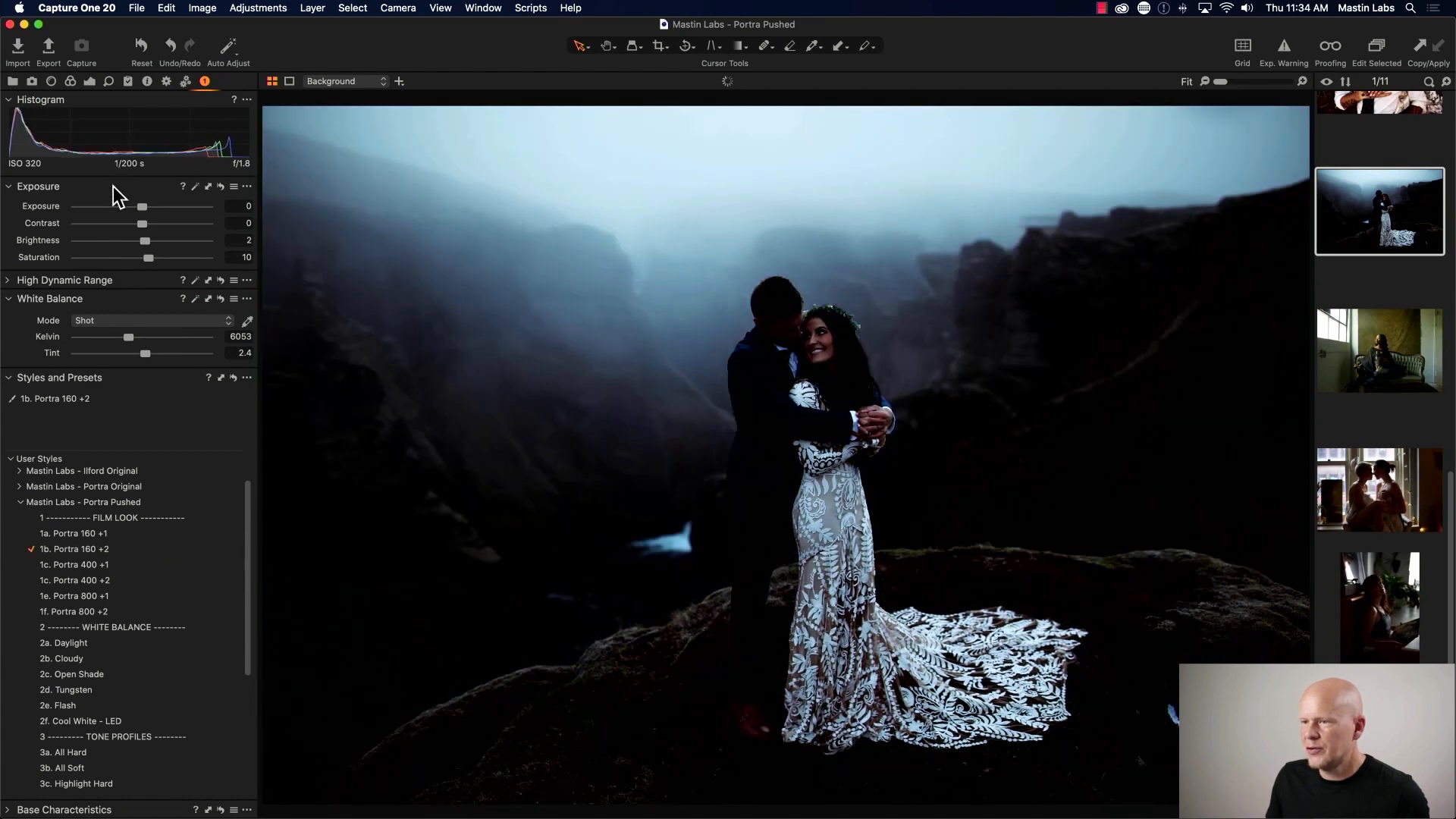
- Set the cliff couple photo's exposure to 1.19 and warm its white balance to about 10,000 Kelvin
{"action": "left_click_drag", "start_coordinate": [138, 207], "coordinate": [158, 203]}
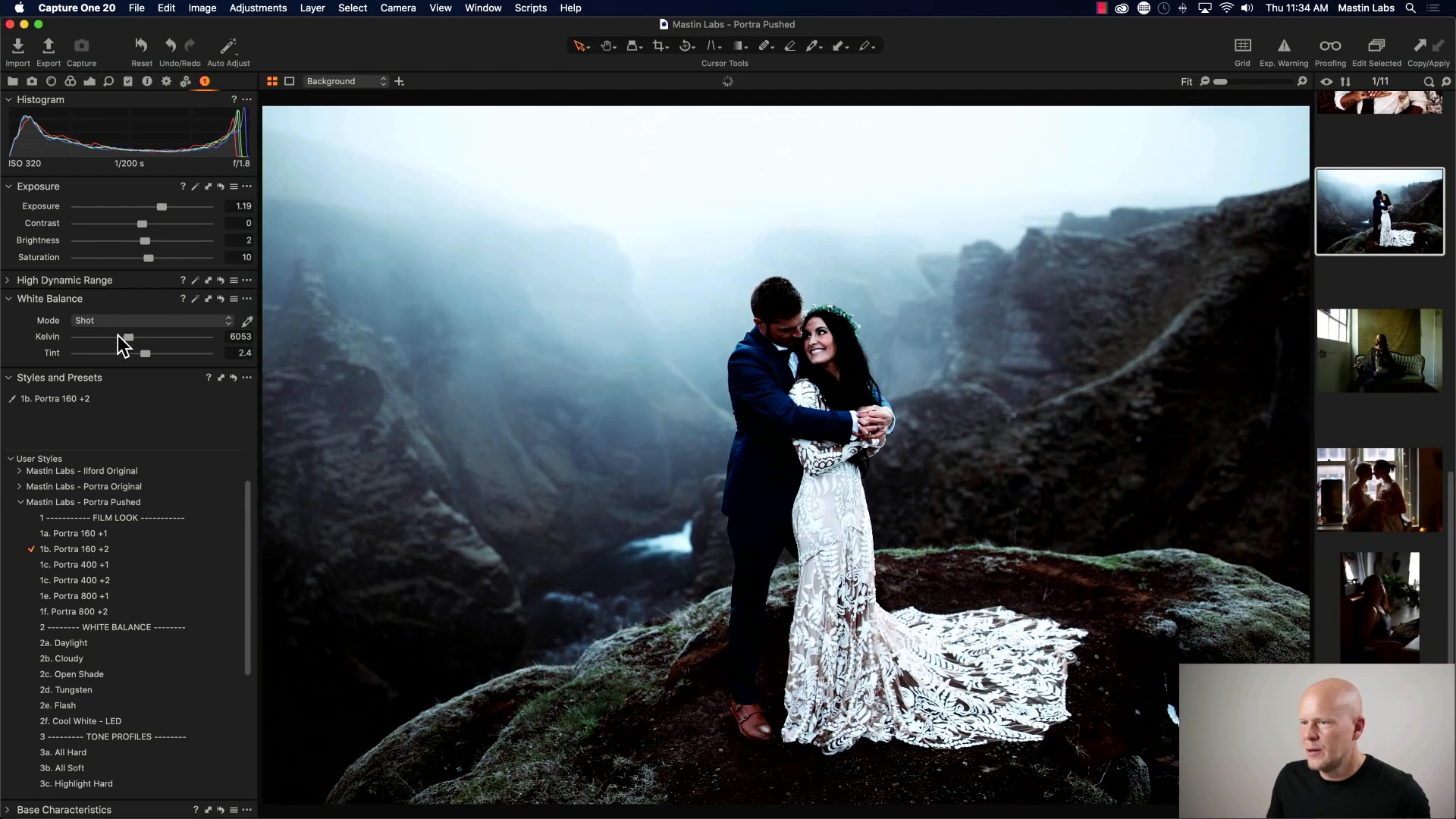
{"action": "left_click_drag", "start_coordinate": [122, 335], "coordinate": [163, 330]}
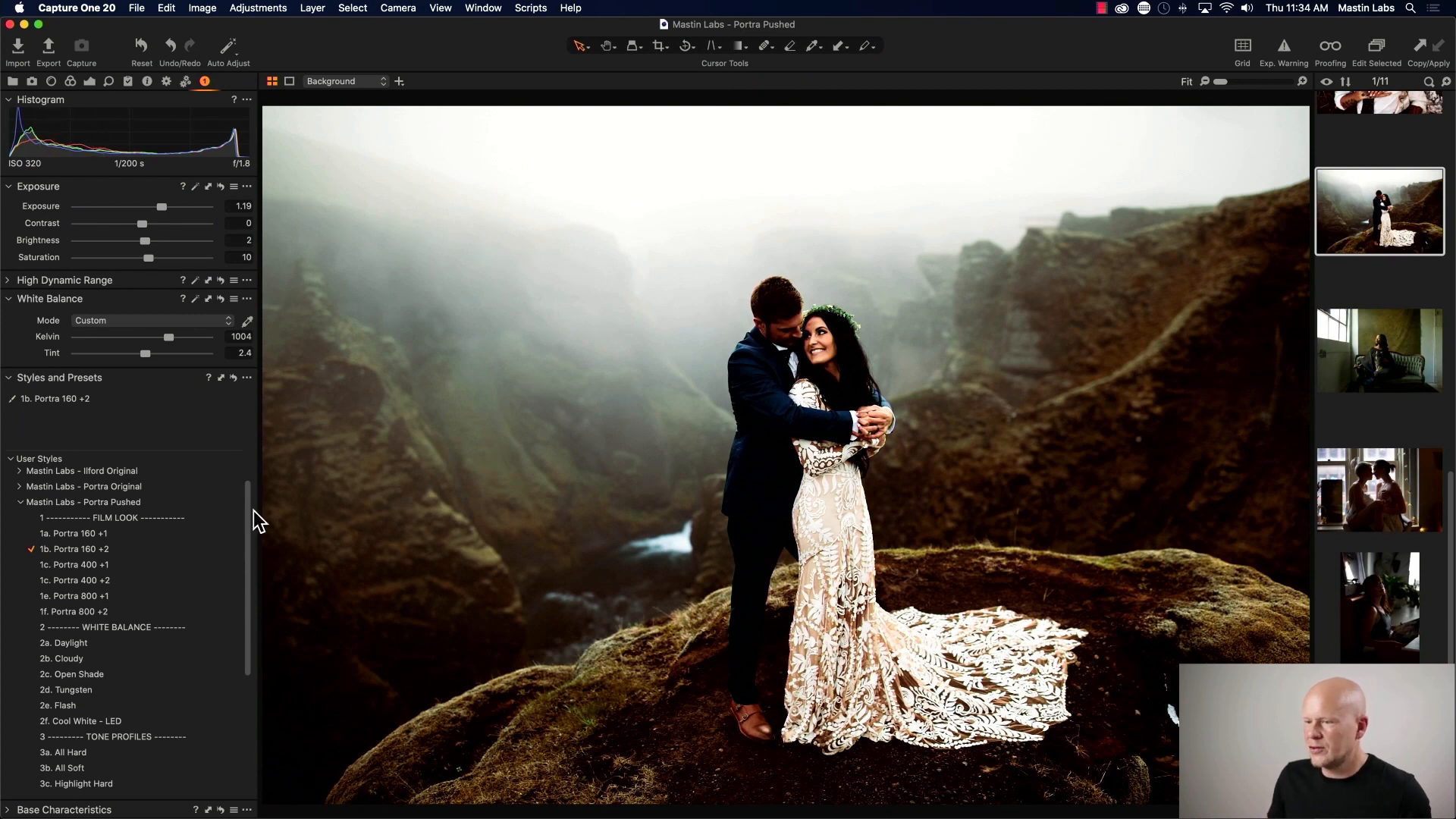
- Apply the 3b. All Soft tone profile to the cliff couple photo and set its tint to 4.9
{"action": "left_click_drag", "start_coordinate": [247, 507], "coordinate": [244, 590]}
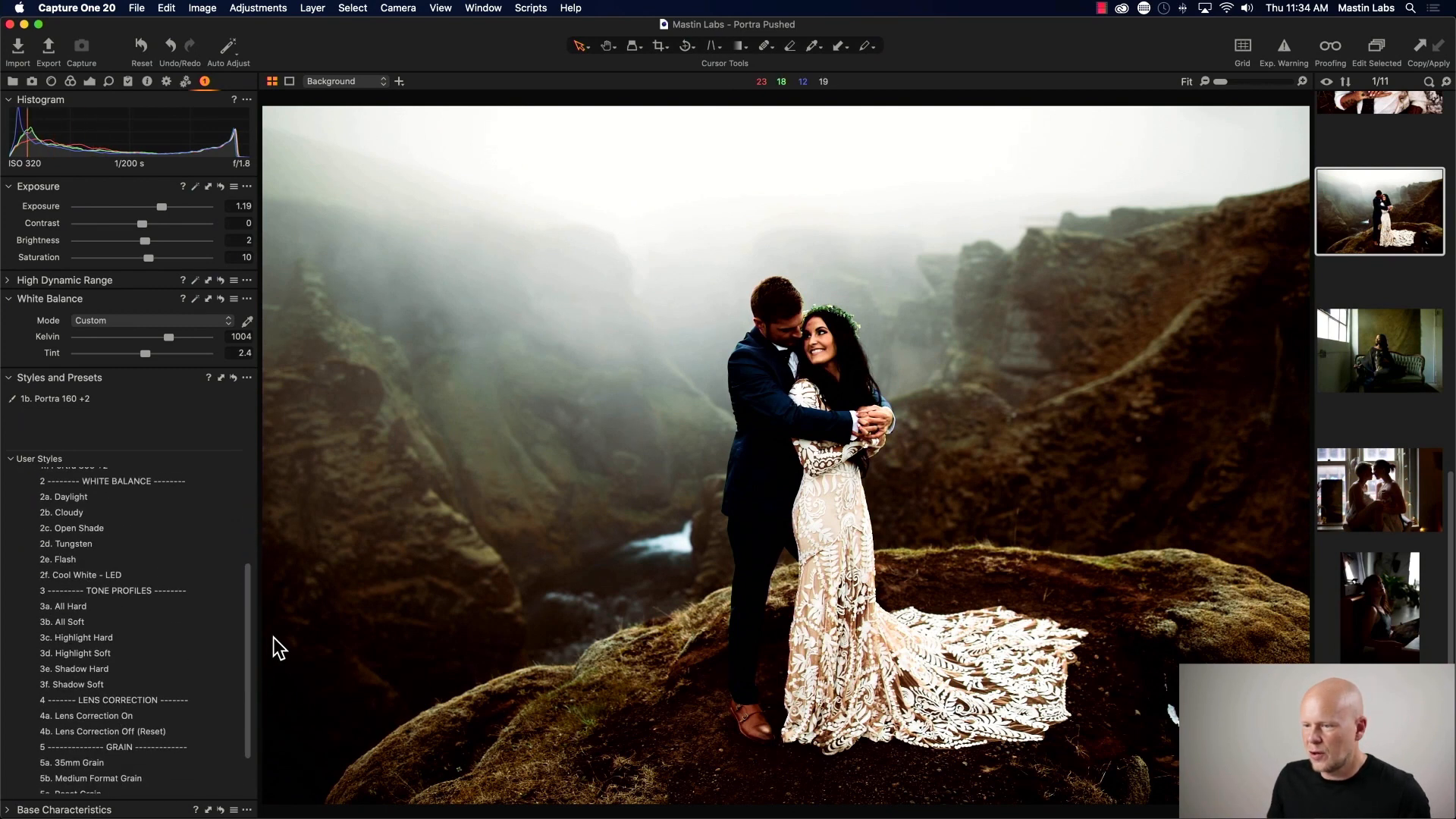
{"action": "left_click", "coordinate": [235, 624]}
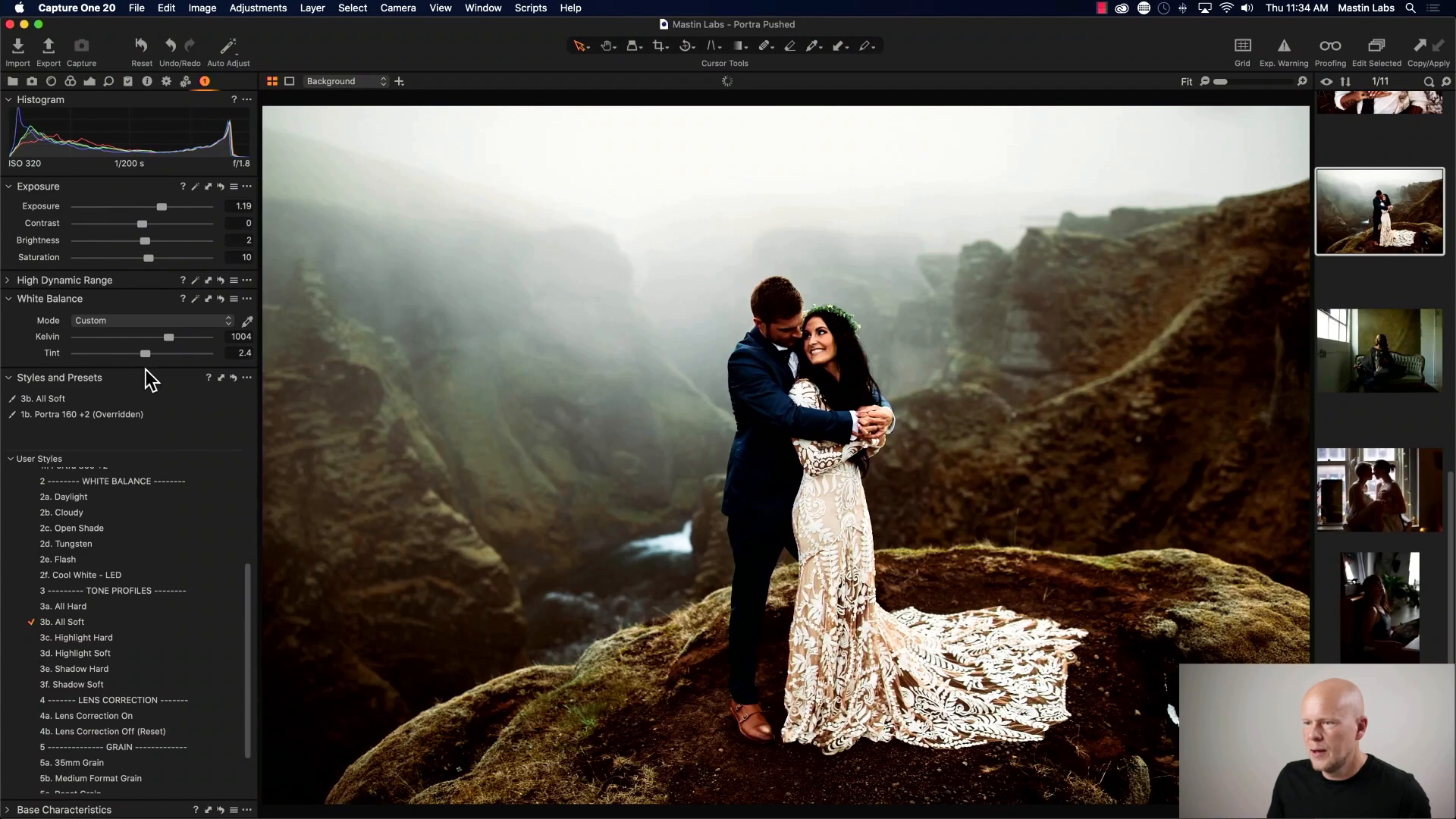
{"action": "left_click_drag", "start_coordinate": [147, 354], "coordinate": [148, 352]}
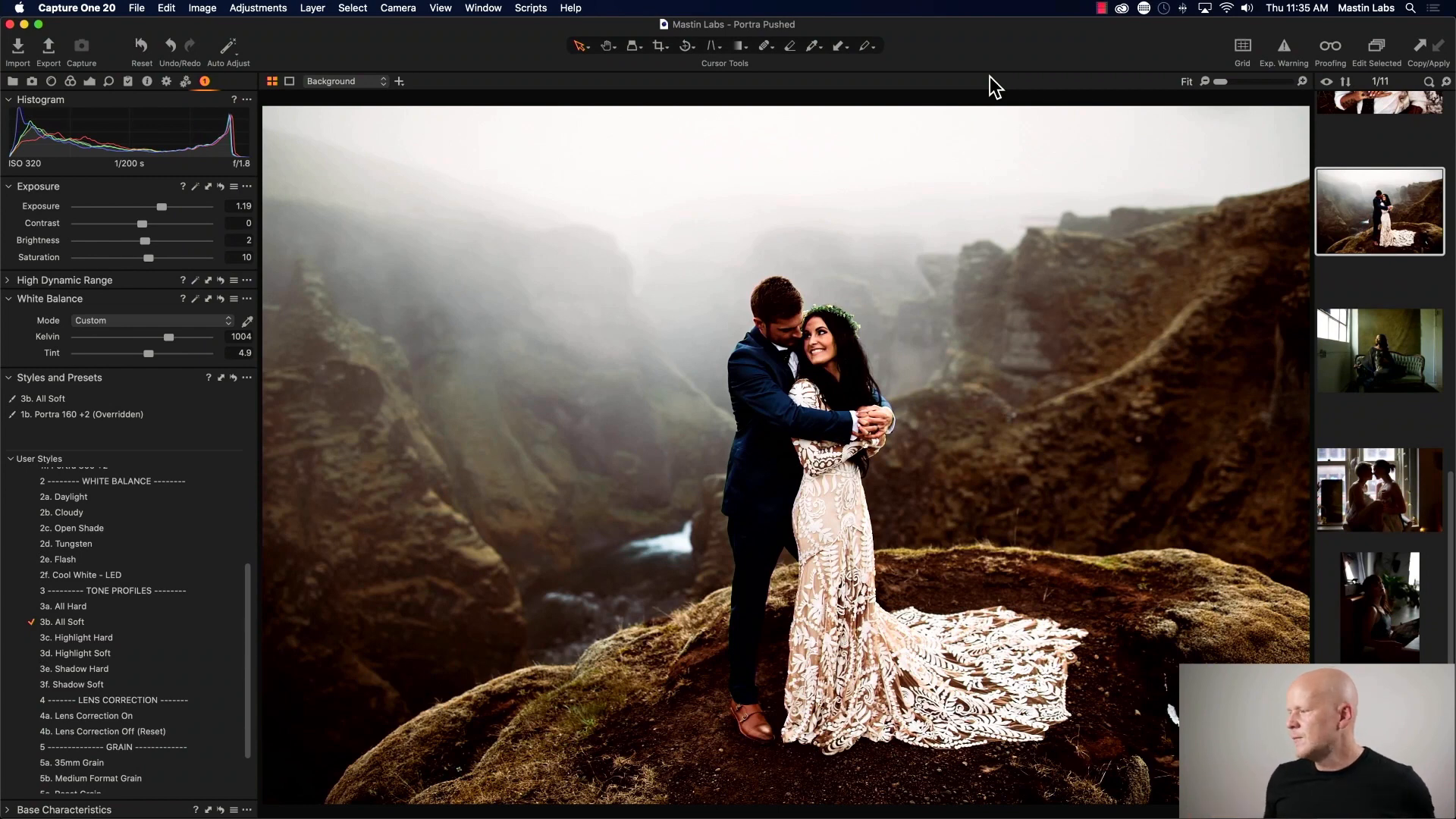
{"action": "scroll", "coordinate": [1360, 440], "scroll_direction": "down", "scroll_amount": 1}
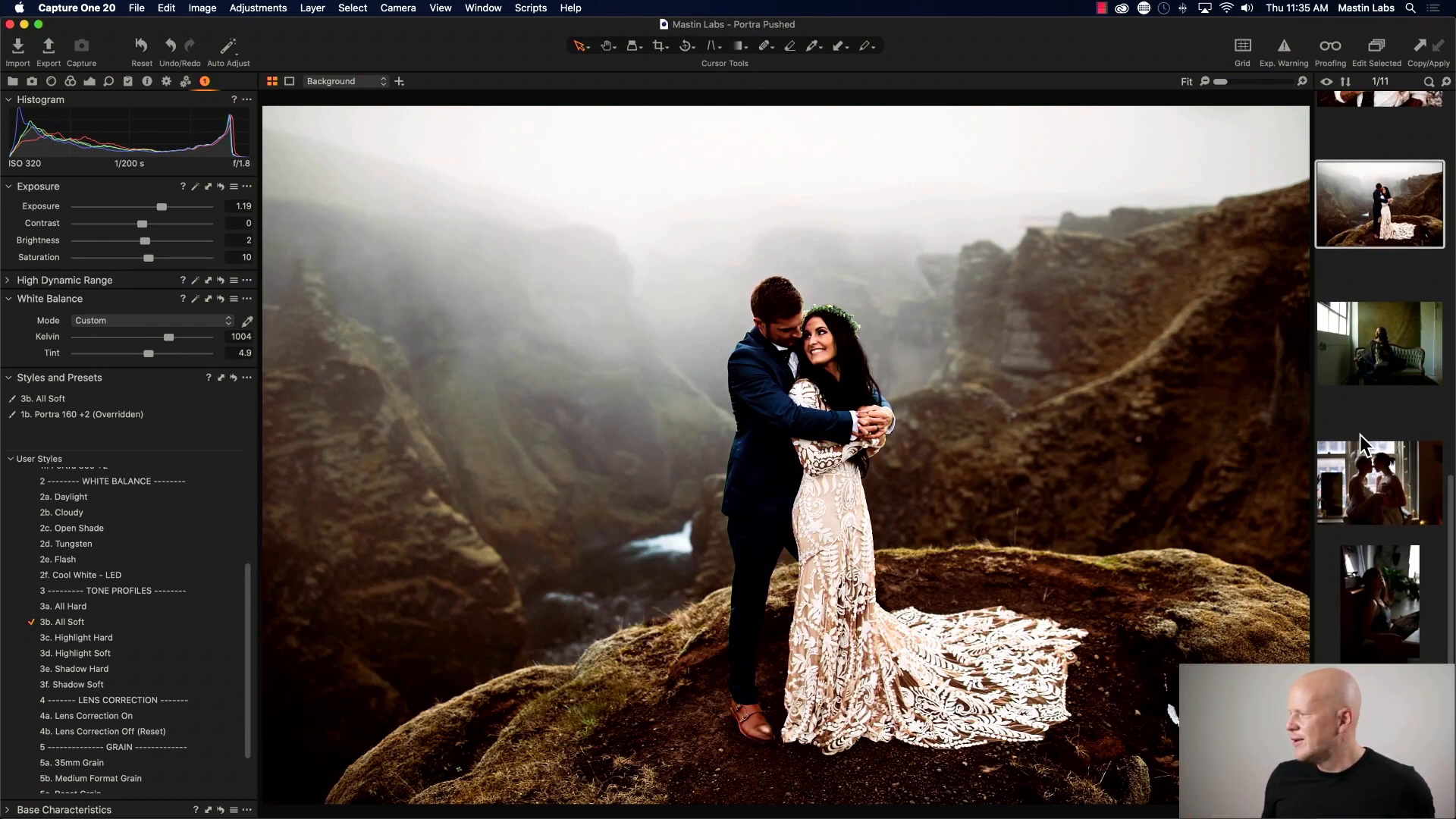
{"action": "scroll", "coordinate": [1362, 444], "scroll_direction": "up", "scroll_amount": 1}
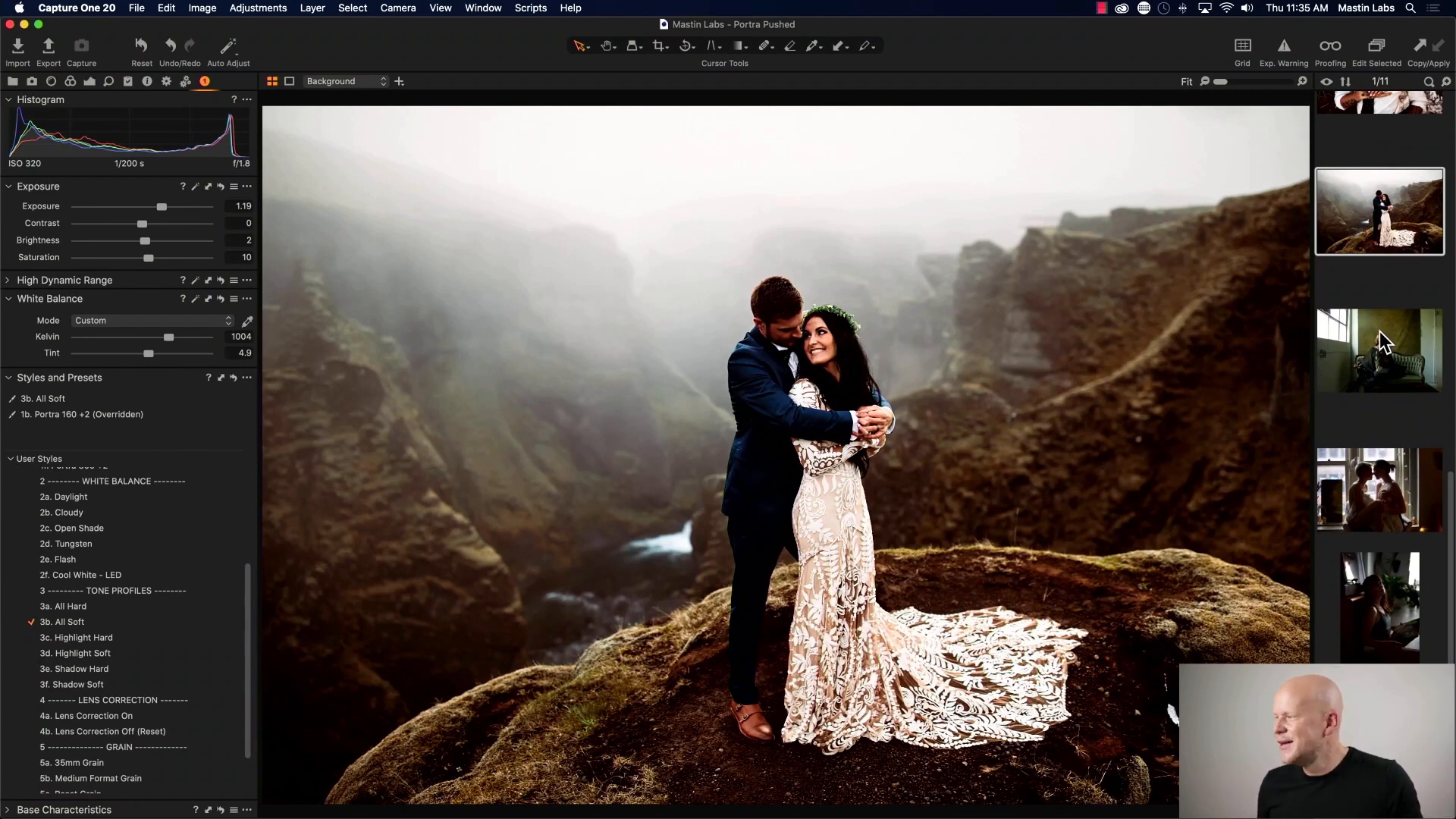
{"action": "scroll", "coordinate": [1376, 334], "scroll_direction": "up", "scroll_amount": 5}
{"action": "scroll", "coordinate": [1376, 333], "scroll_direction": "down", "scroll_amount": 5}
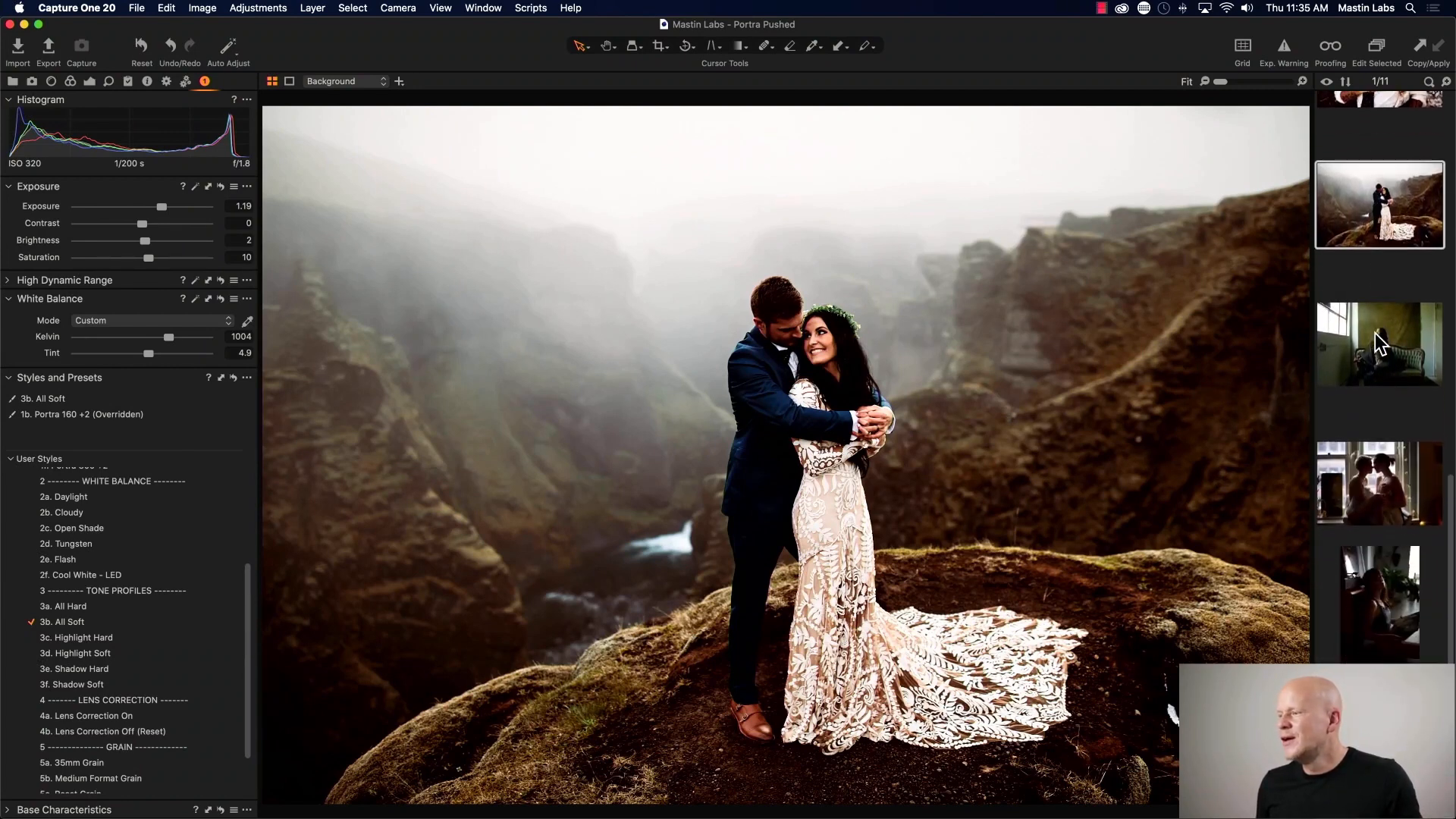
{"action": "scroll", "coordinate": [1376, 343], "scroll_direction": "up", "scroll_amount": 1}
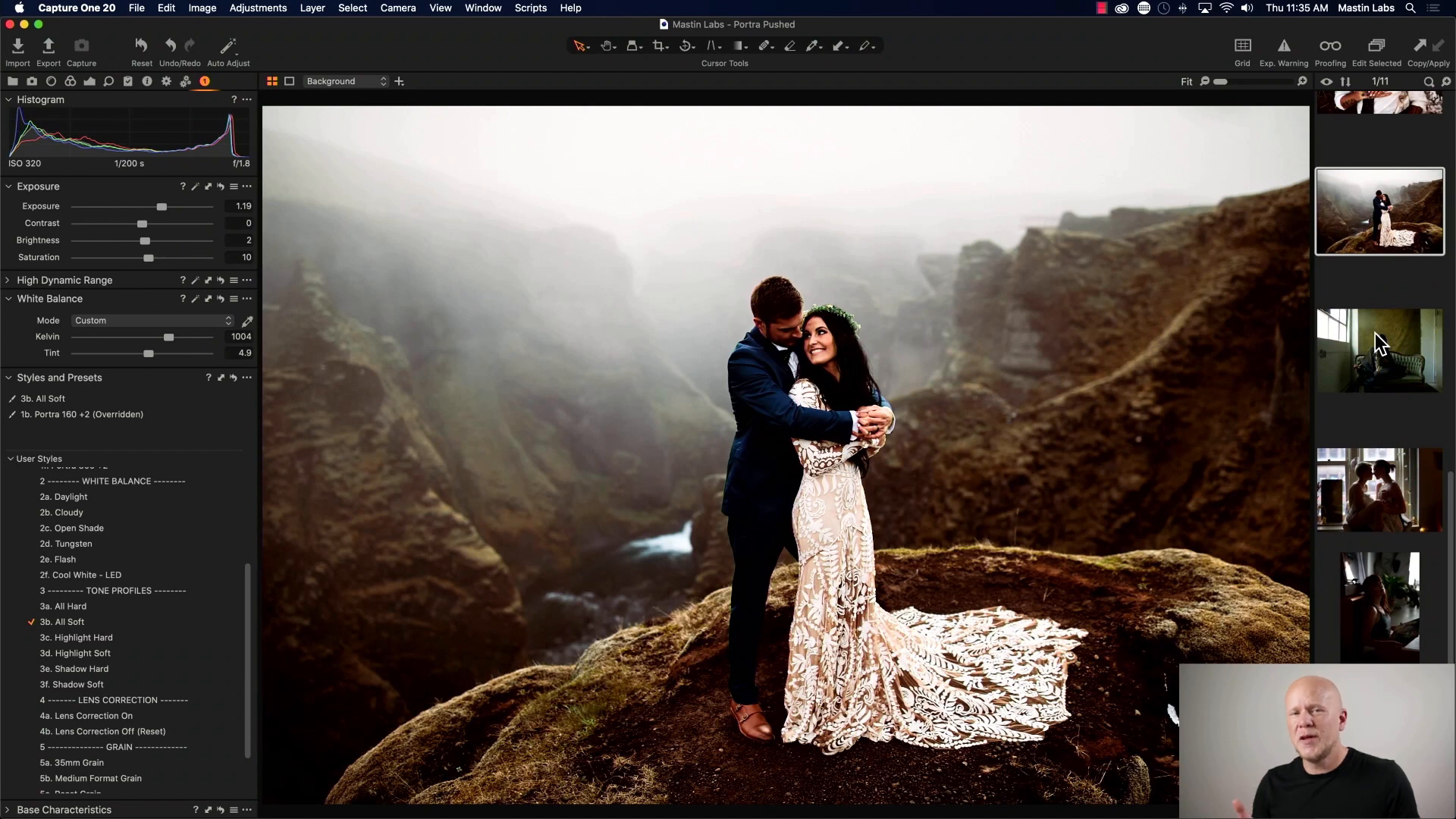